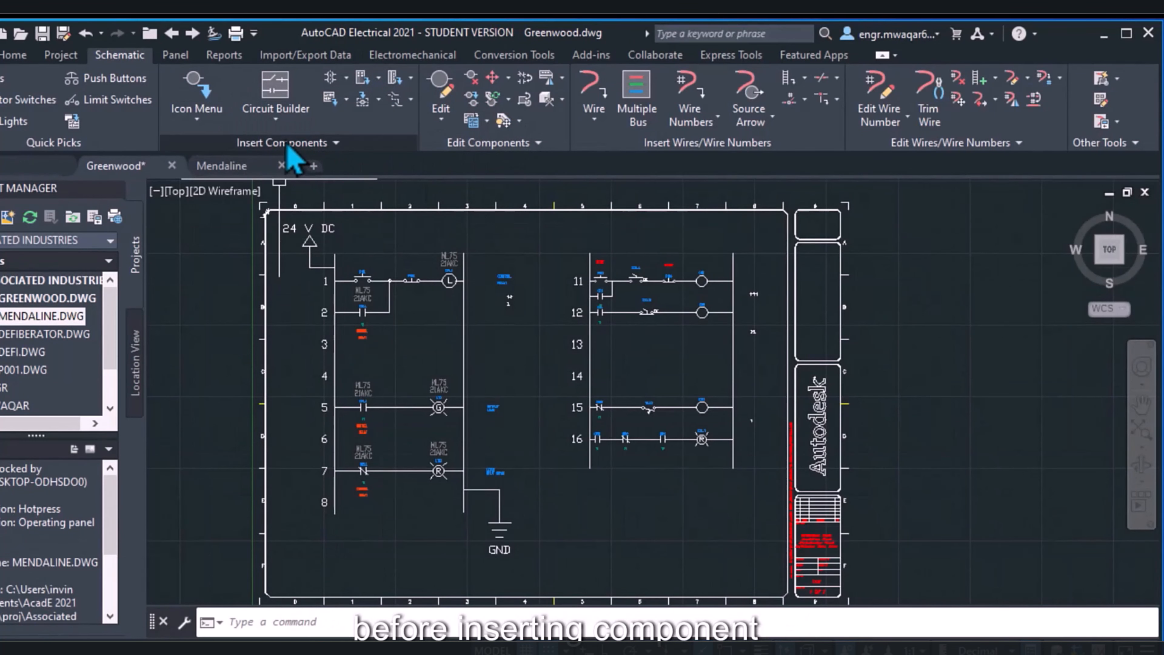
Examine Mendaline's component tag format and wire number format in its drawing properties, comparing the tag format with Greenwood's first push button
double_click(50, 317)
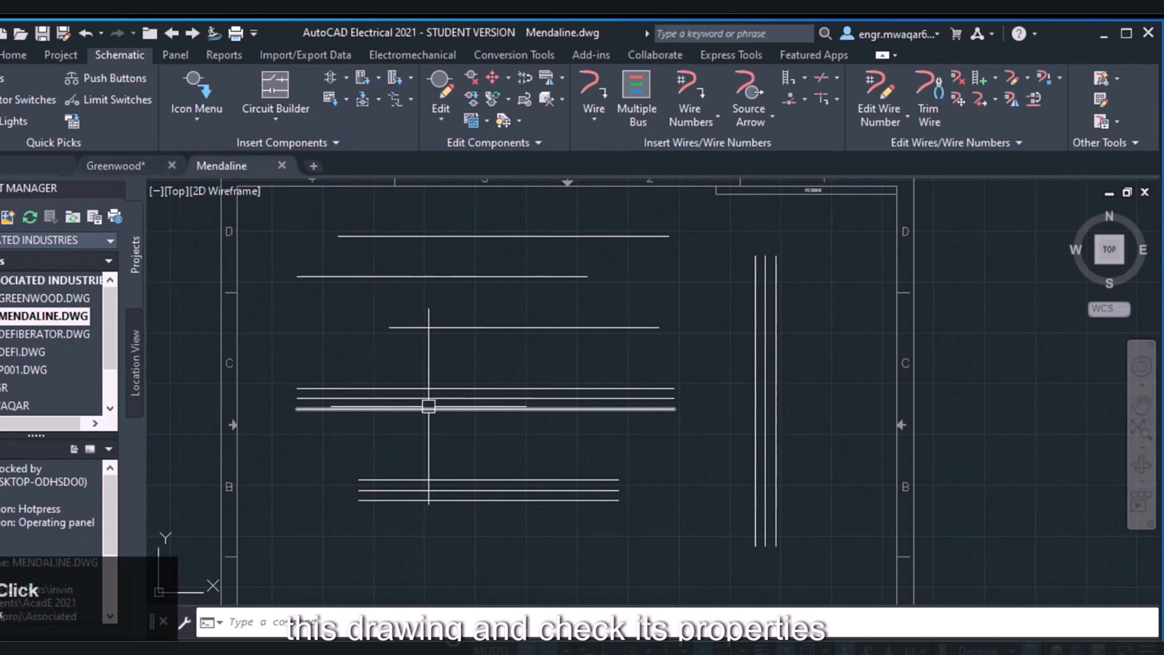
right_click(76, 319)
mouse_move(161, 471)
click(275, 471)
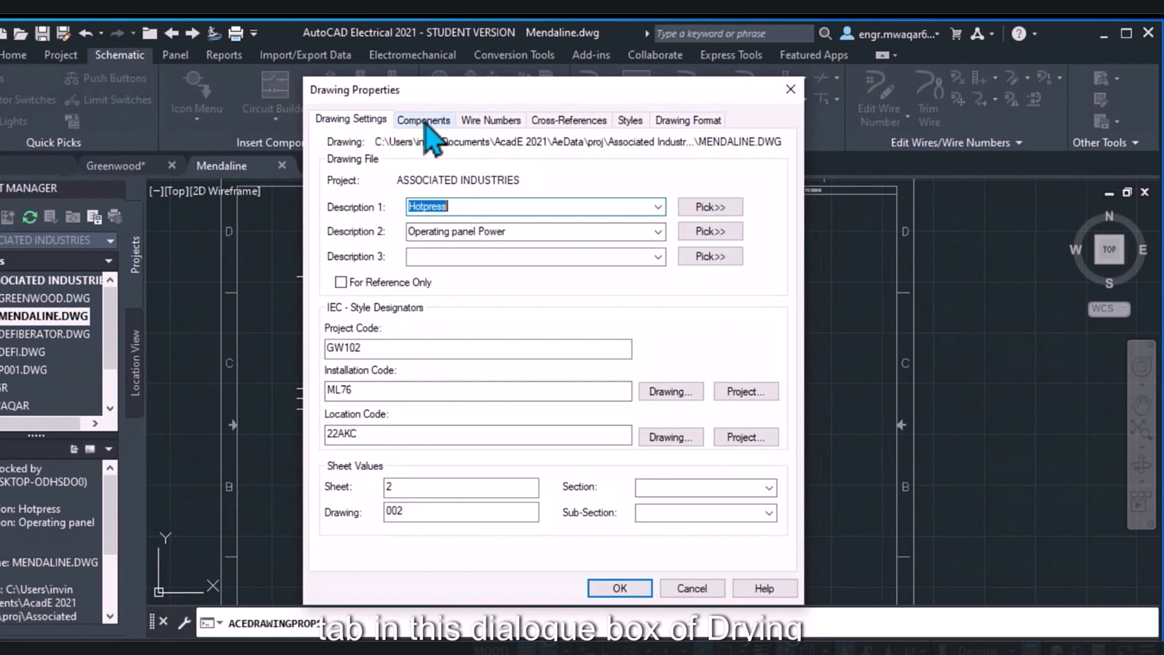
click(425, 122)
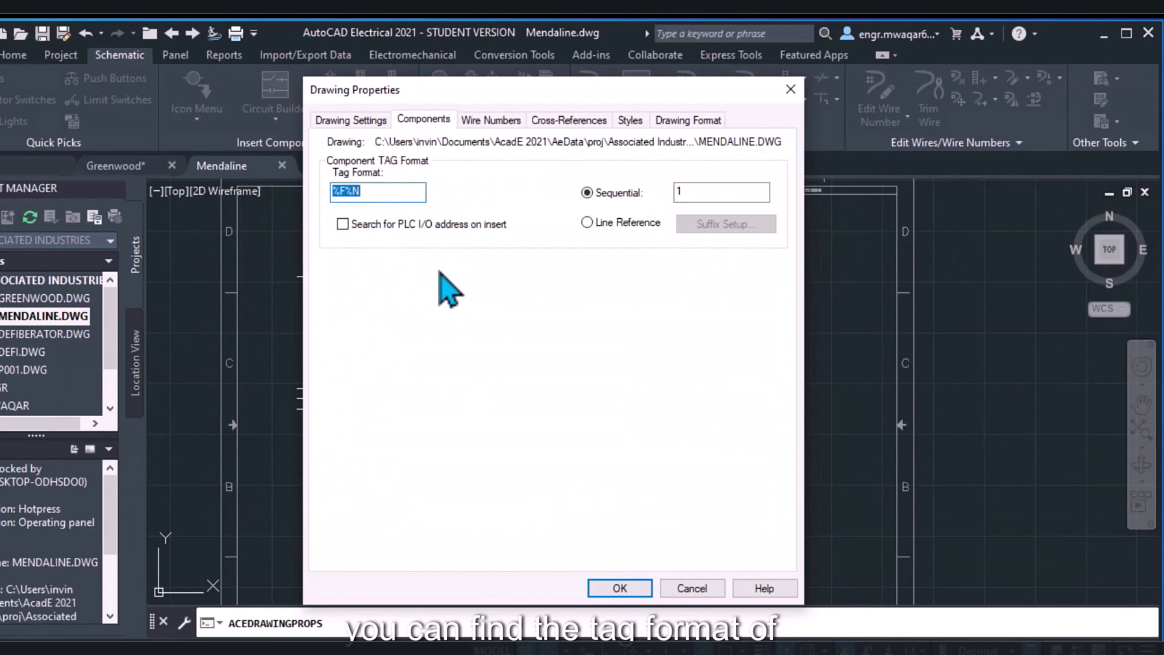
click(371, 188)
click(490, 121)
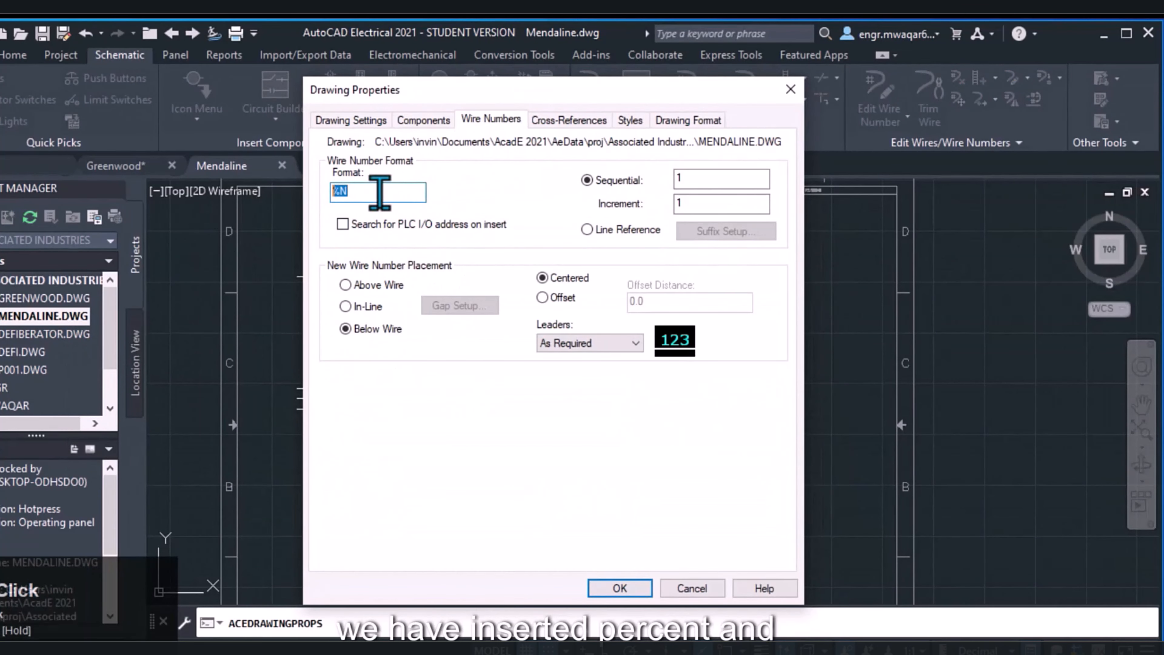
click(425, 121)
click(365, 190)
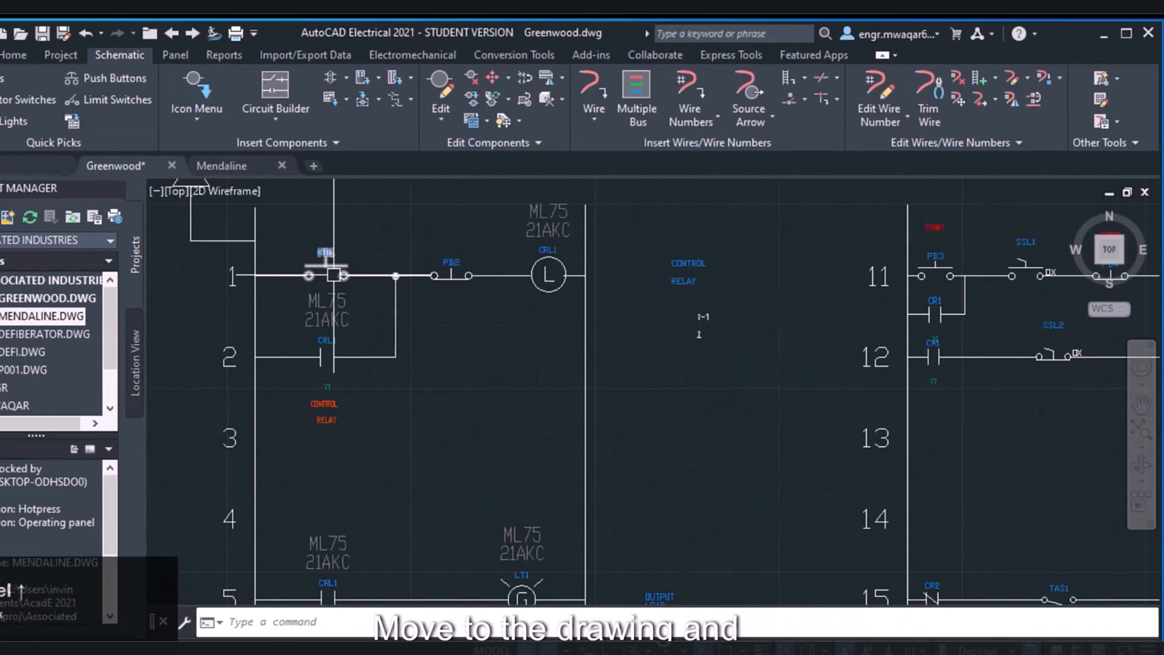
scroll(362, 262, up, 5)
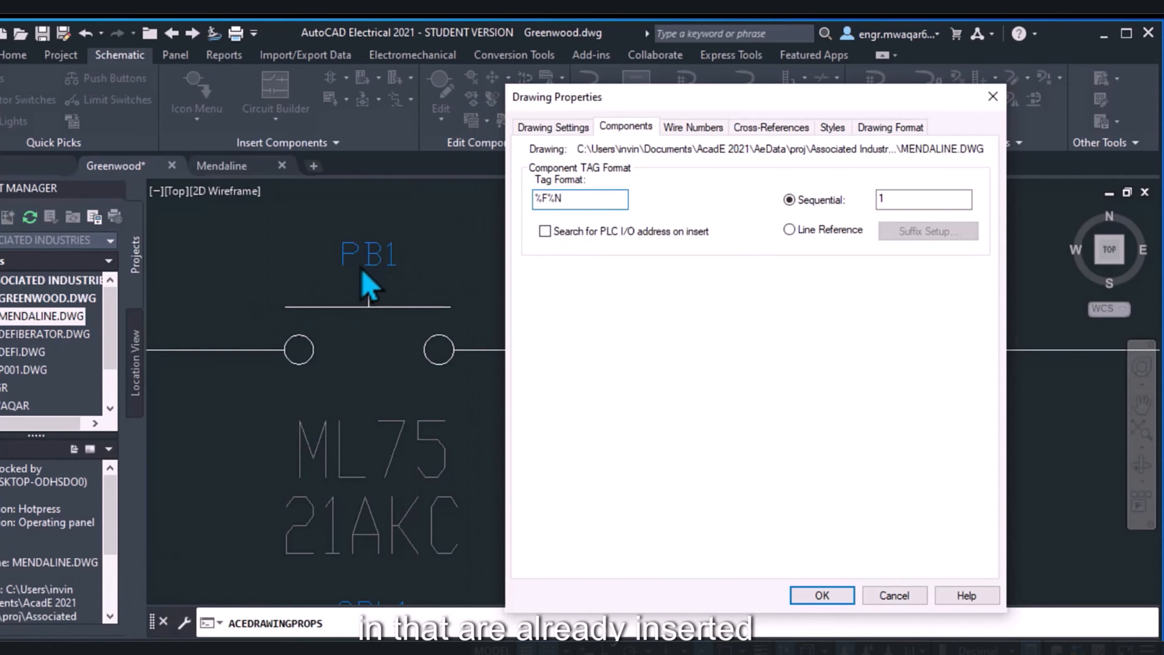
click(546, 198)
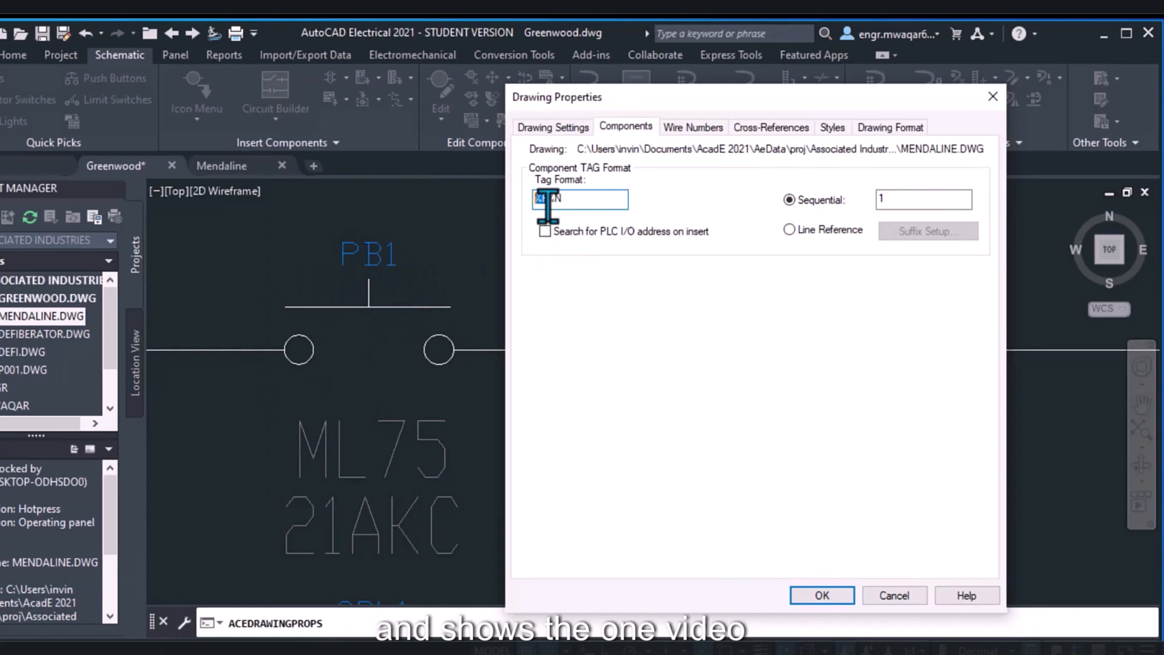
Try Line Reference component tagging with the A, B, C suffix list, and view Mendaline's drawing format settings without applying changes
click(789, 229)
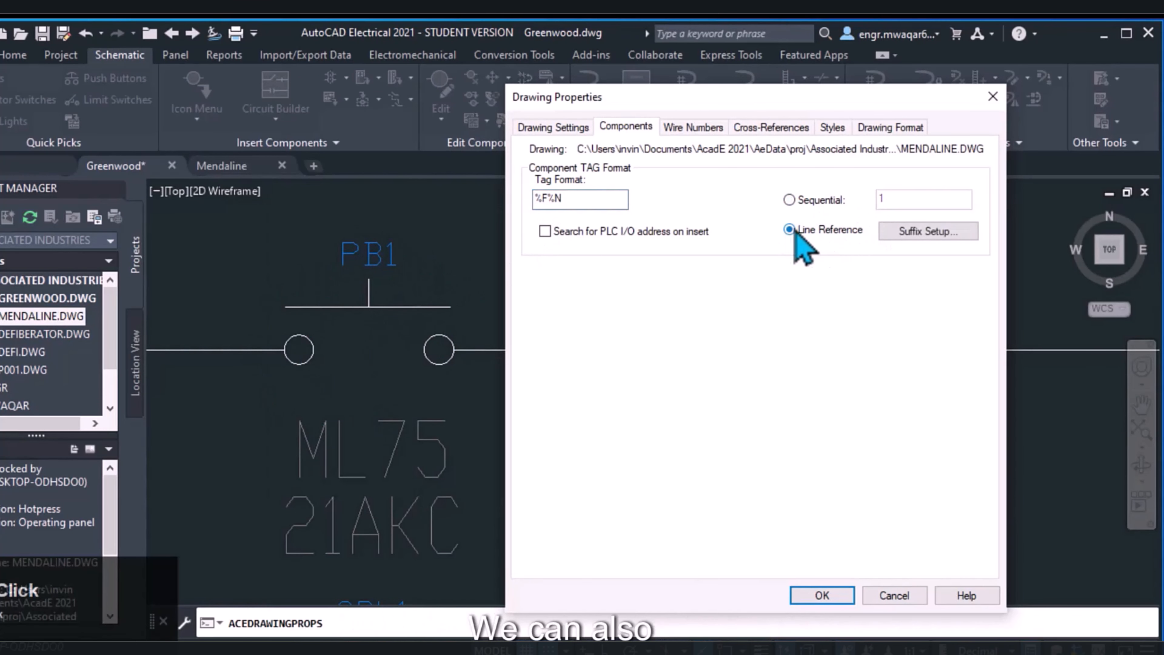
click(921, 231)
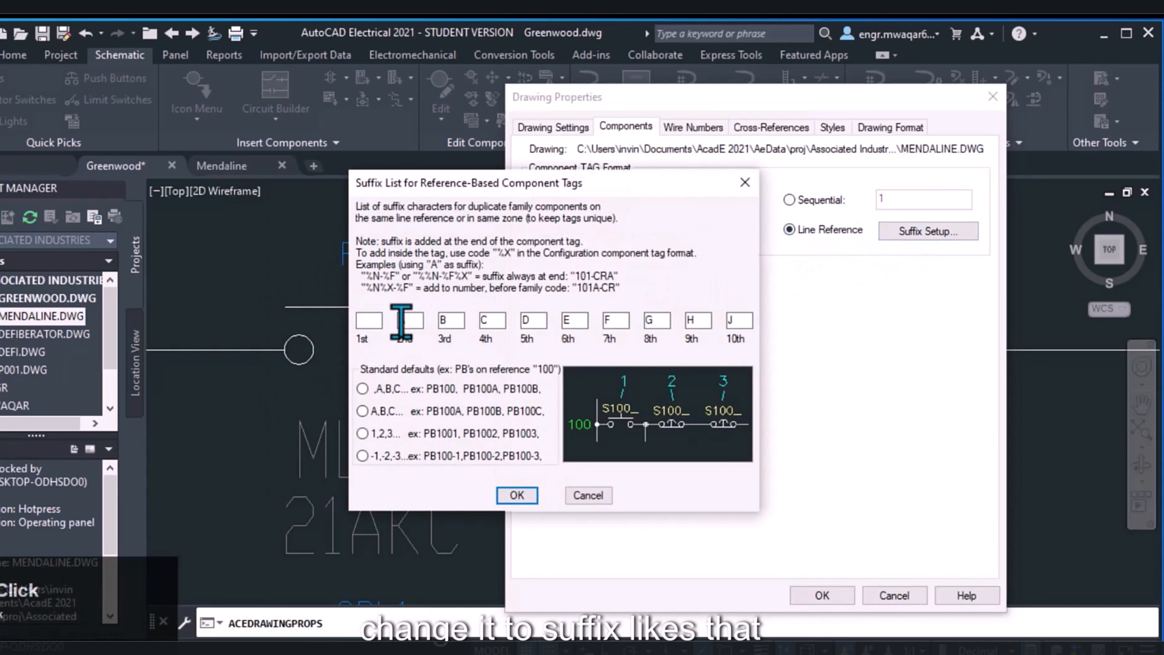
click(362, 411)
click(588, 495)
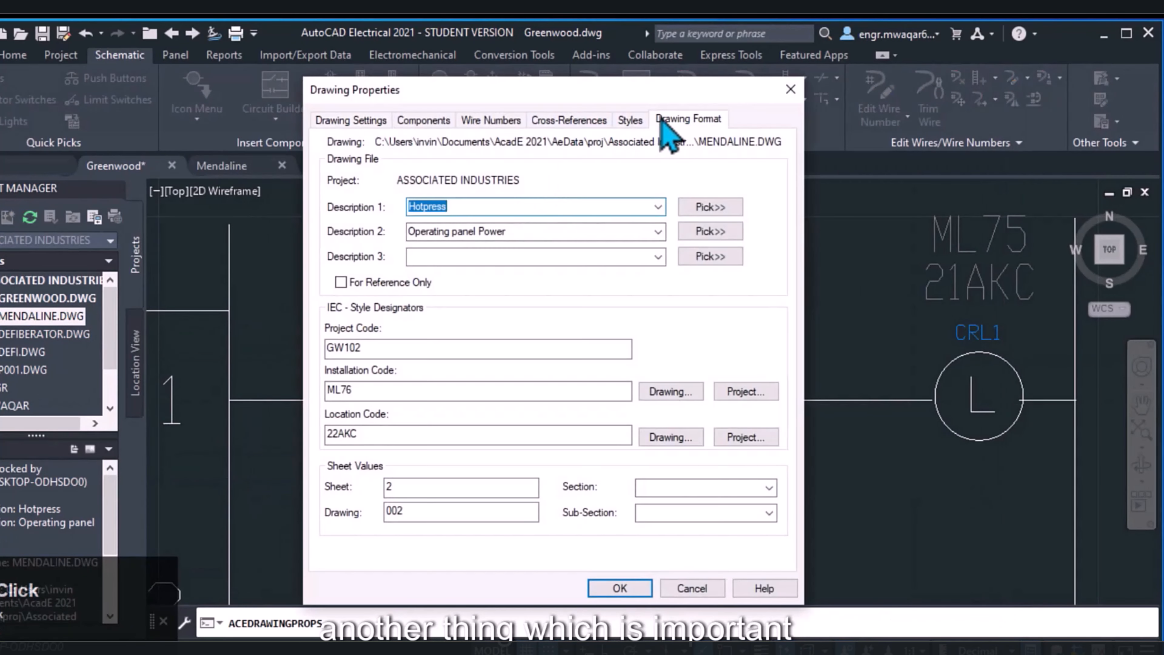
click(683, 118)
click(688, 587)
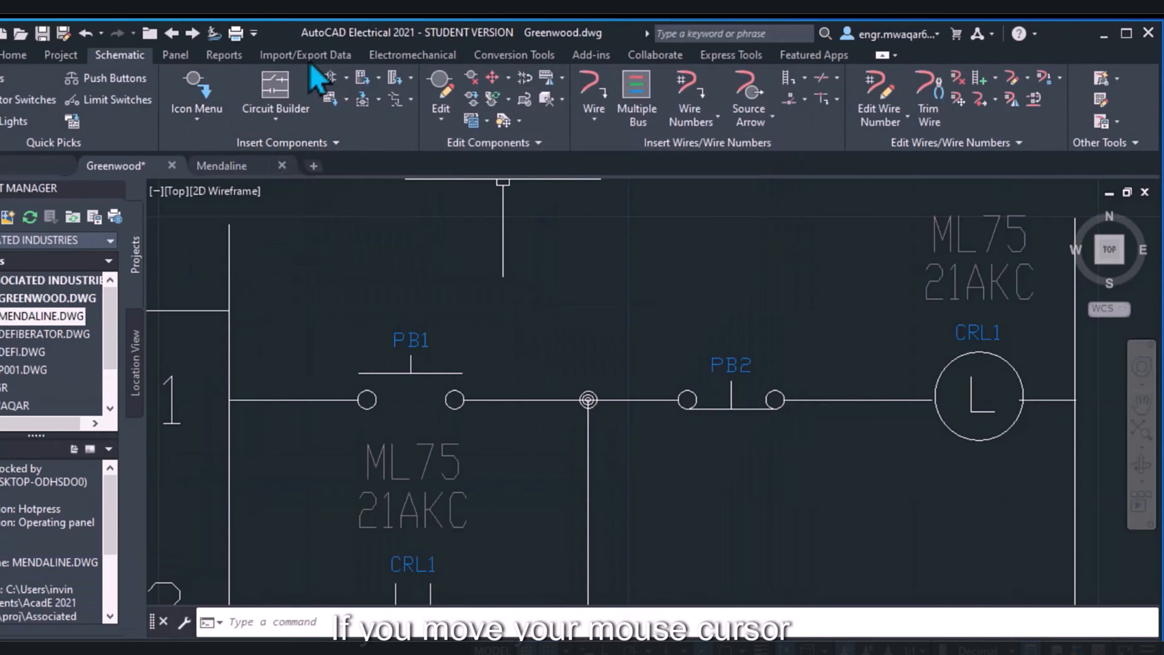
Open the schematic component library for Greenwood and examine the vertical orientation and schematic scale options
click(201, 129)
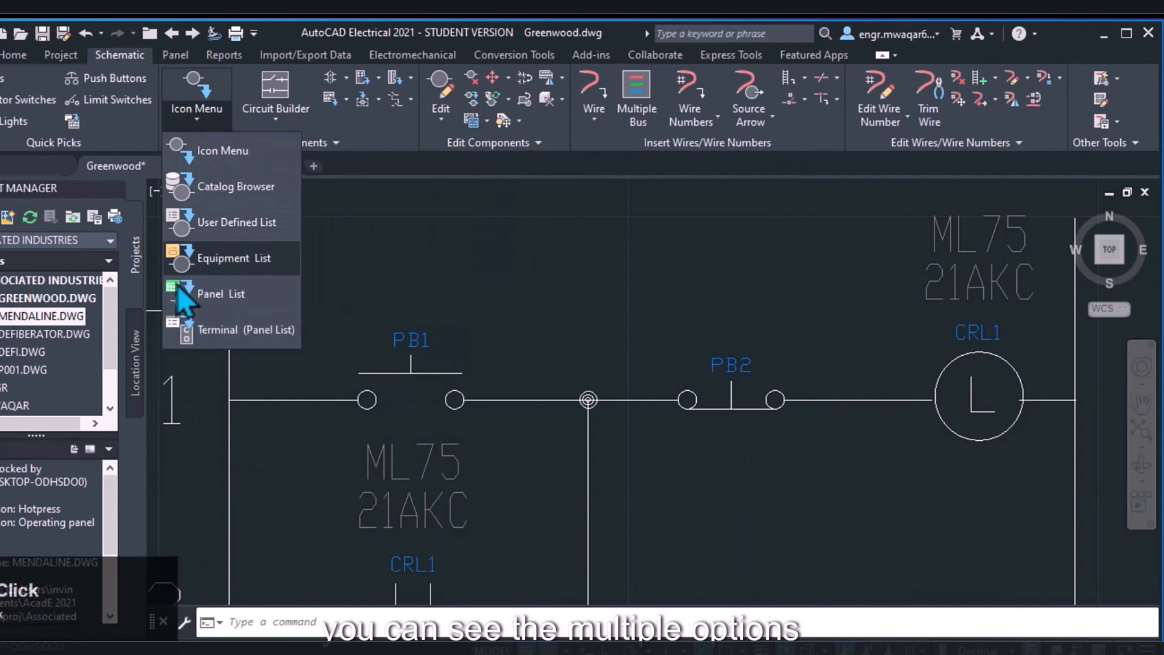
click(222, 153)
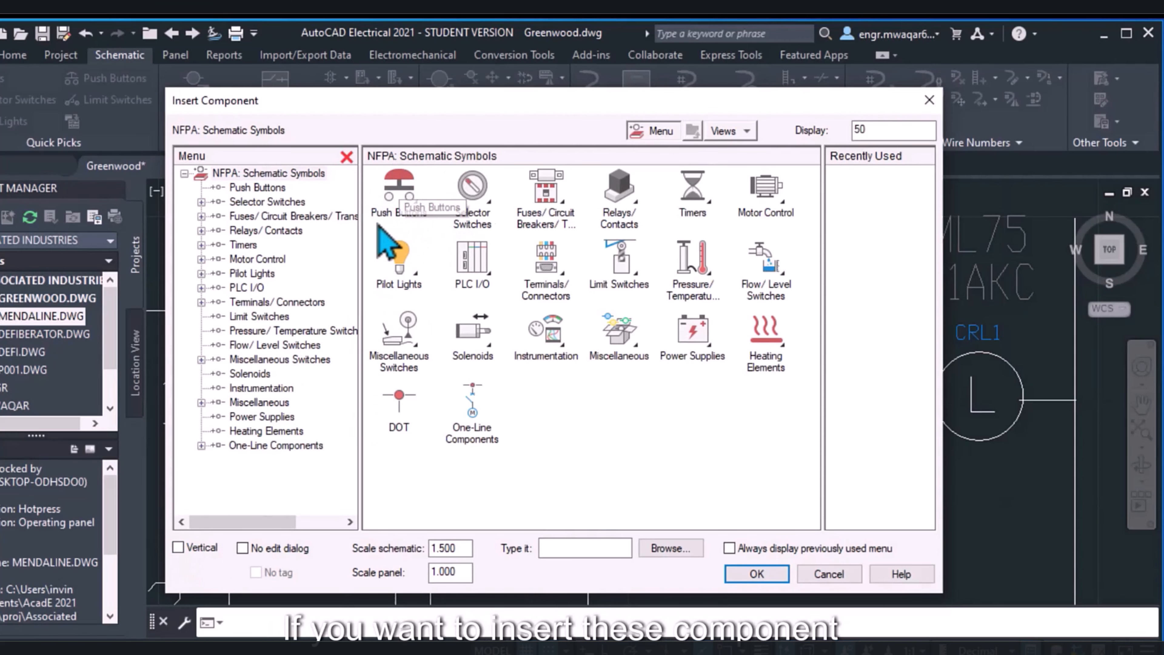
click(179, 547)
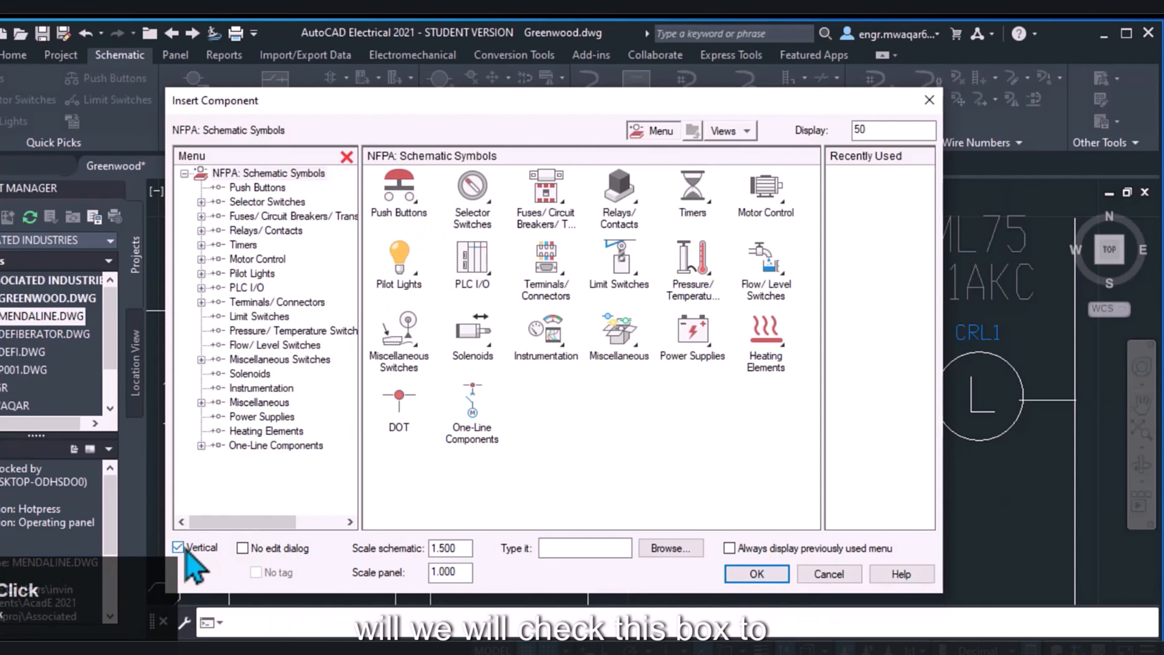
click(179, 547)
click(448, 548)
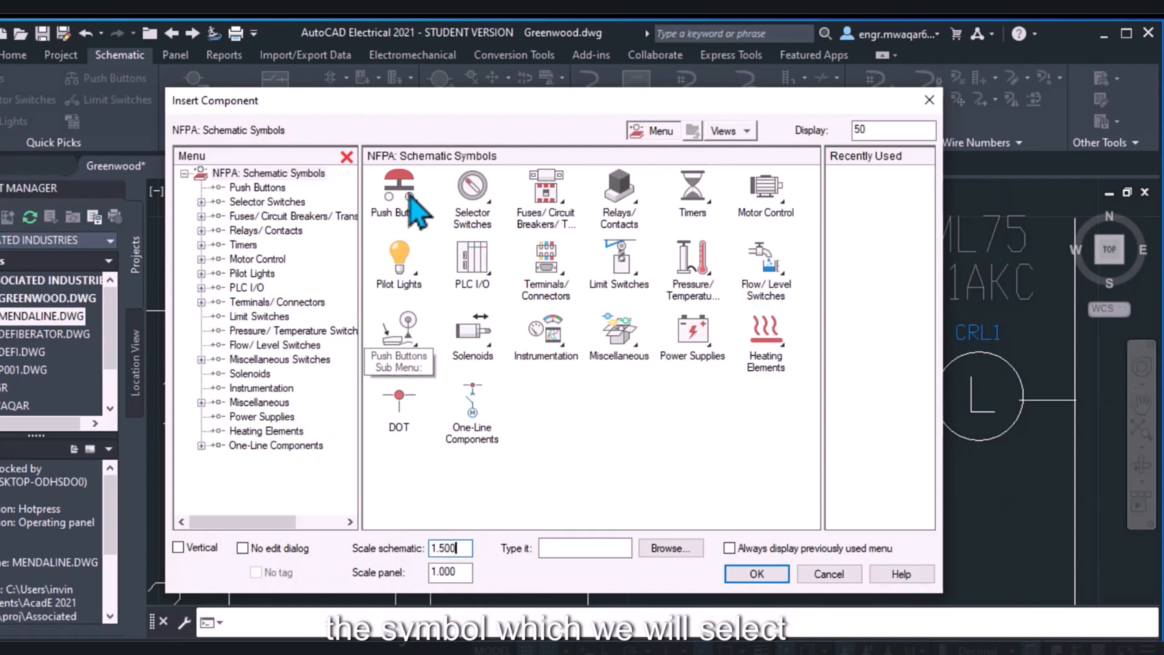
click(460, 548)
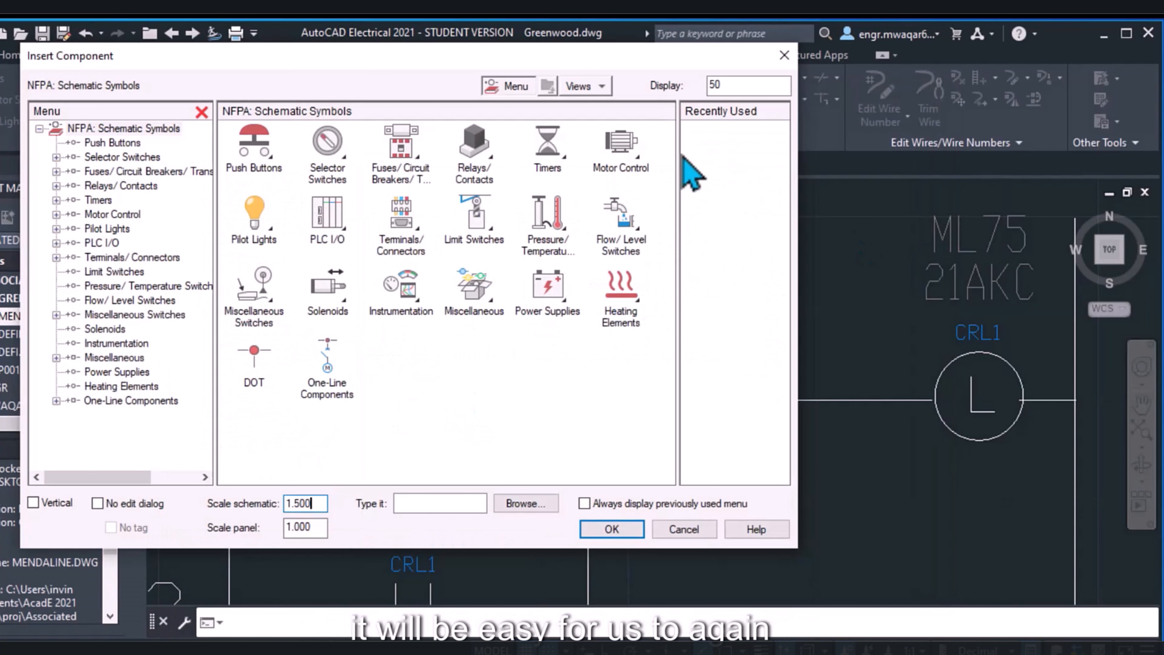
Browse the Push Buttons symbol category from both the tree and the main symbol set without inserting anything
click(111, 143)
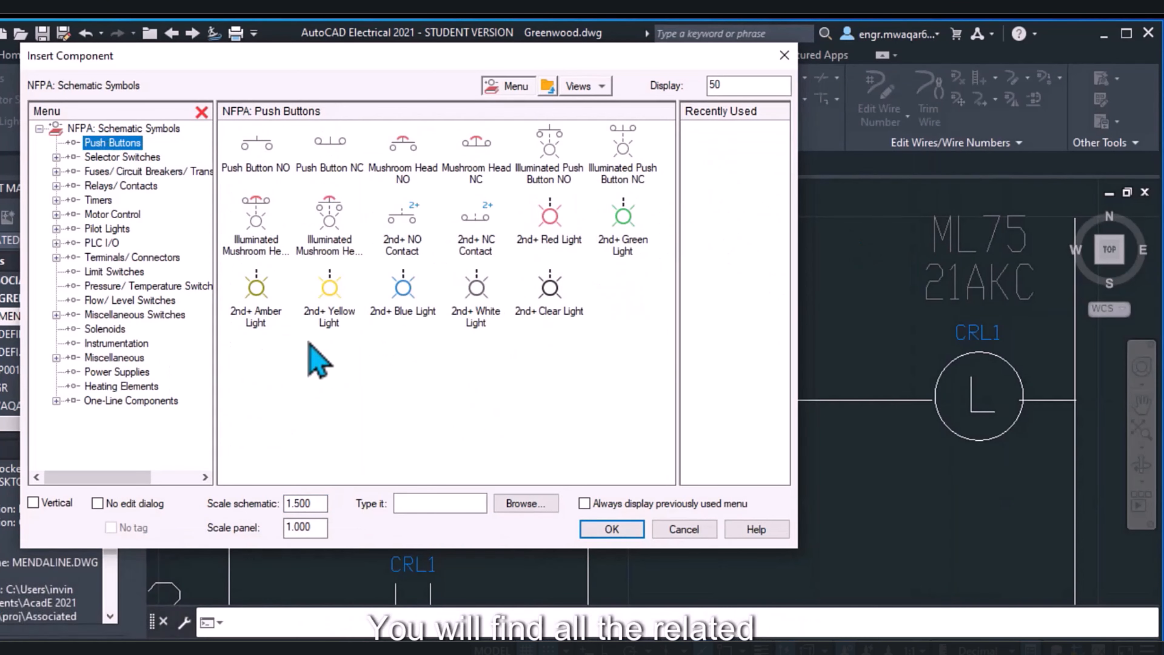
click(128, 129)
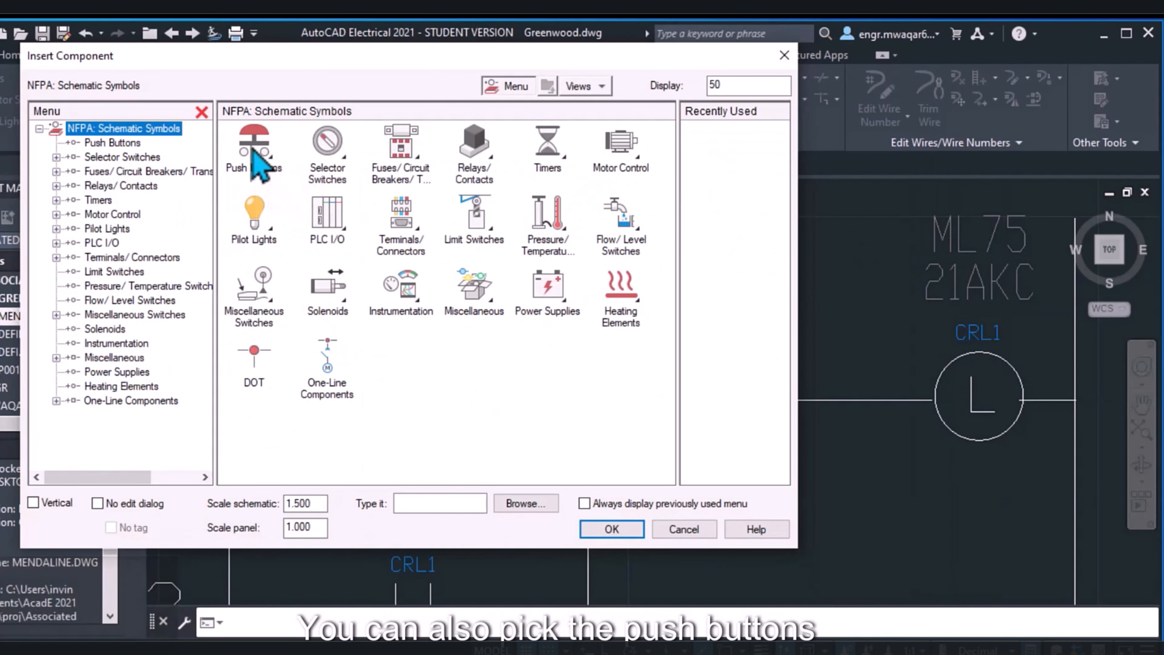
click(251, 147)
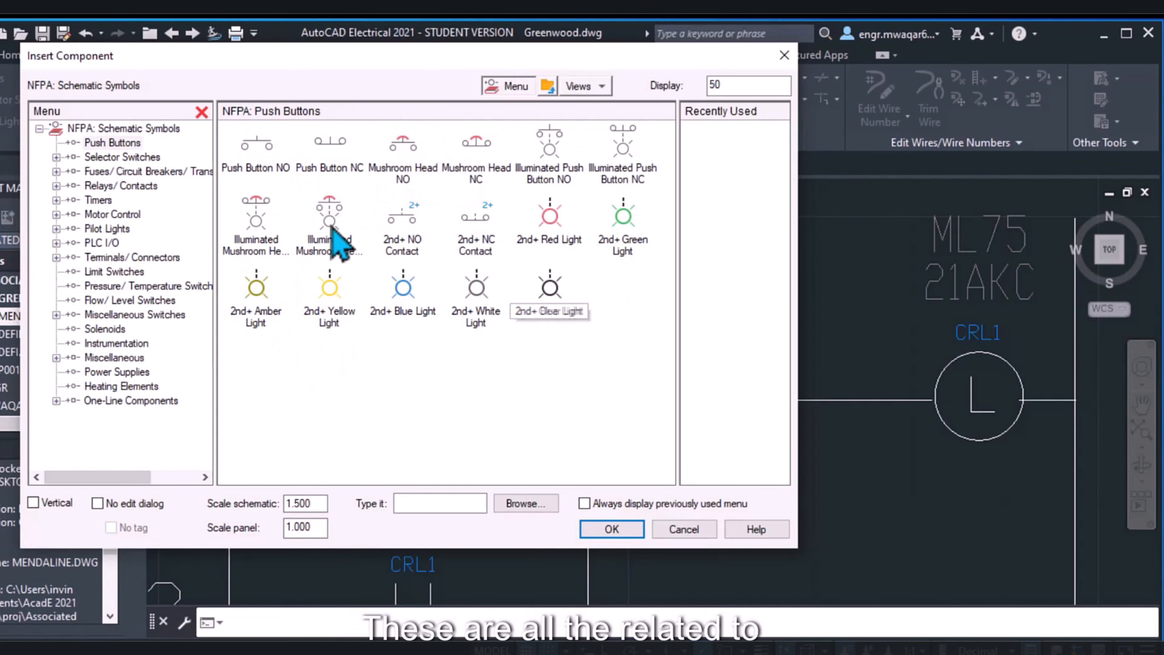
click(683, 529)
Open the Mendaline drawing and check the default schematic scale offered for inserting push button components
double_click(55, 316)
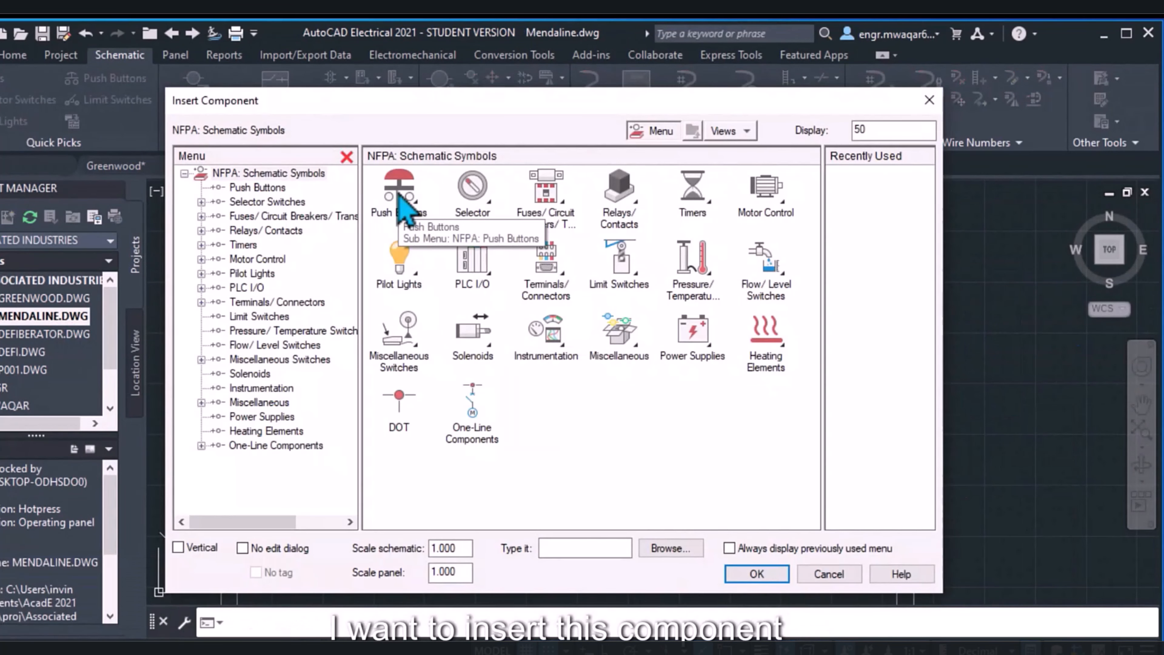
click(396, 193)
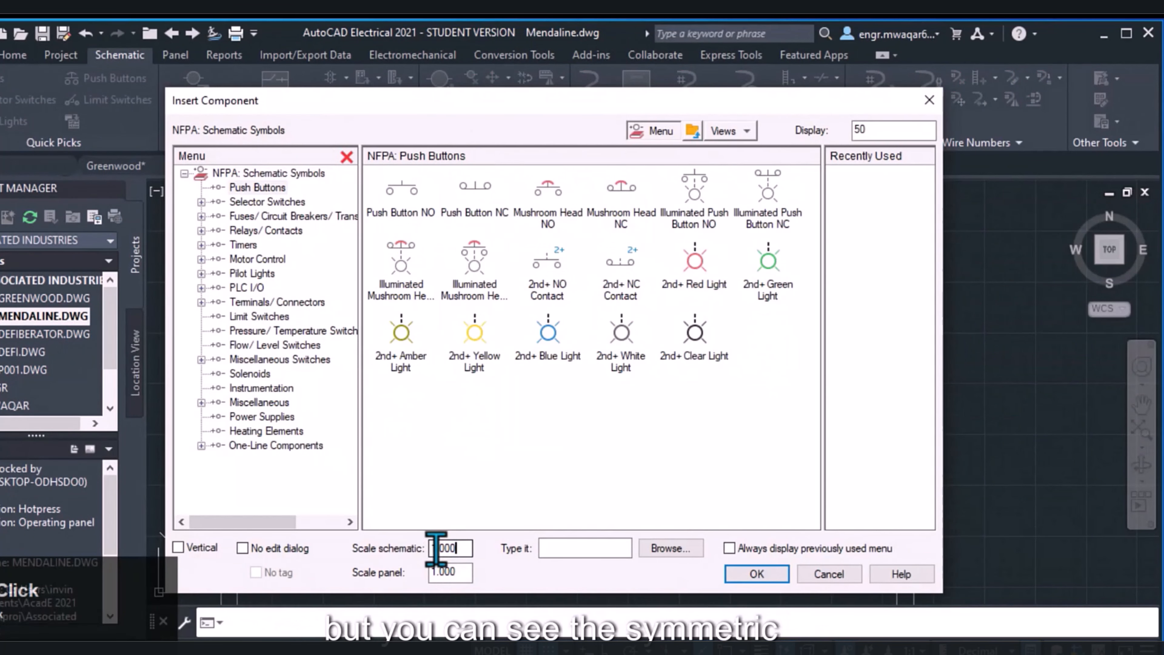
double_click(436, 548)
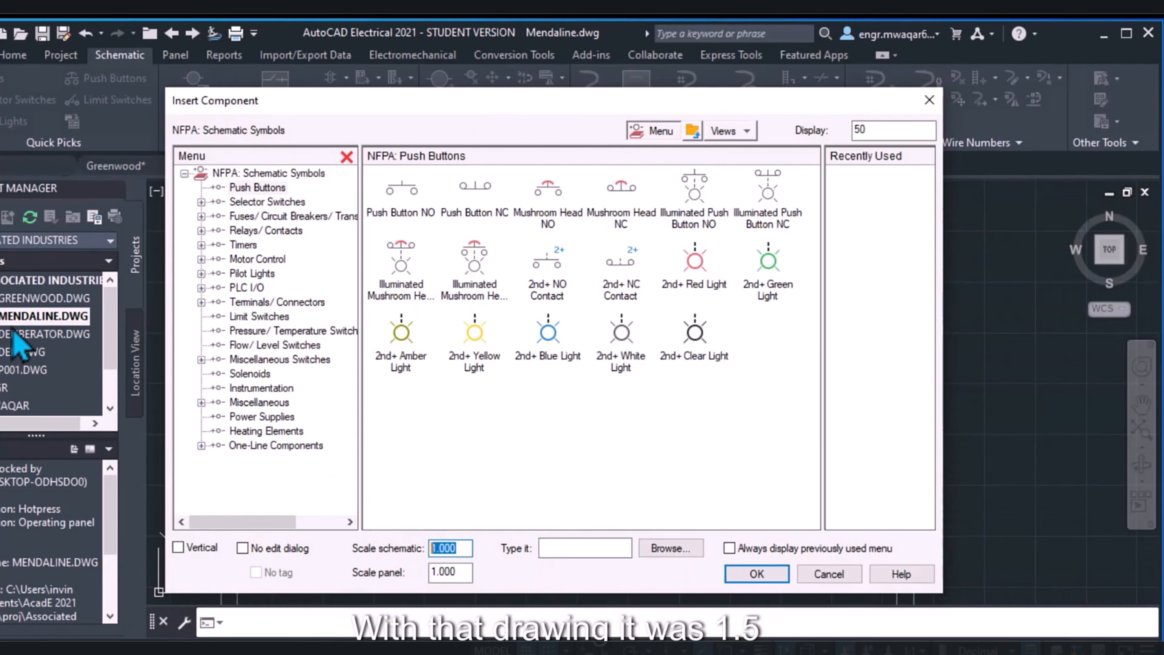
click(829, 575)
Check the feature scale multiplier in Greenwood's drawing format properties
right_click(60, 299)
mouse_move(151, 453)
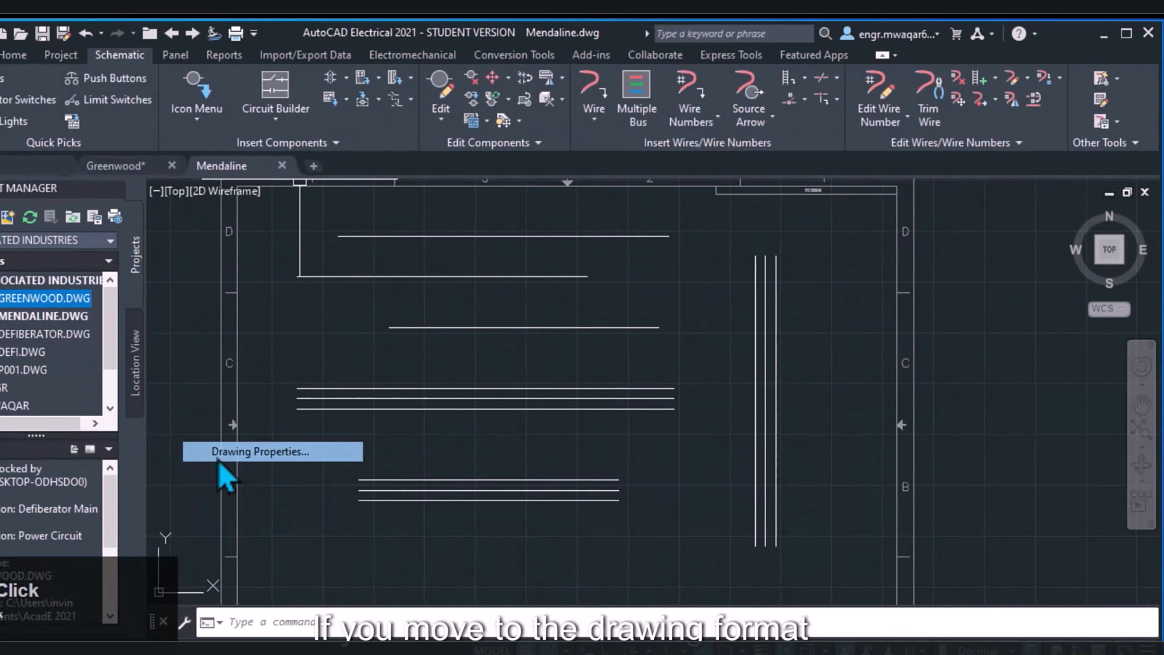
click(219, 460)
click(685, 120)
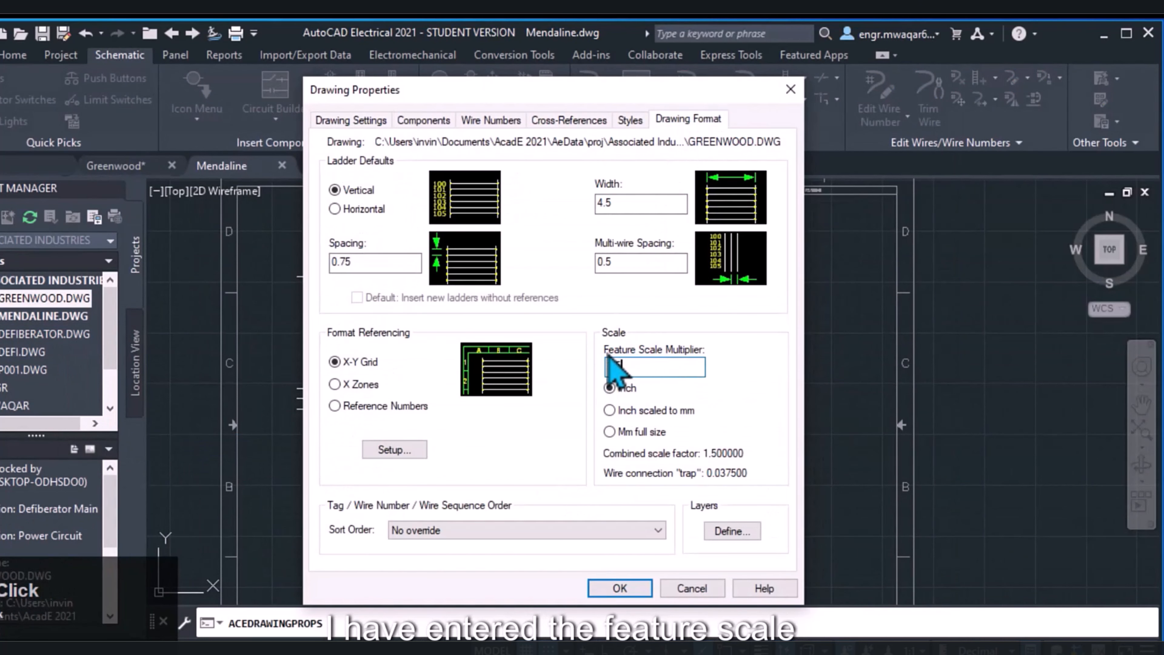
click(693, 588)
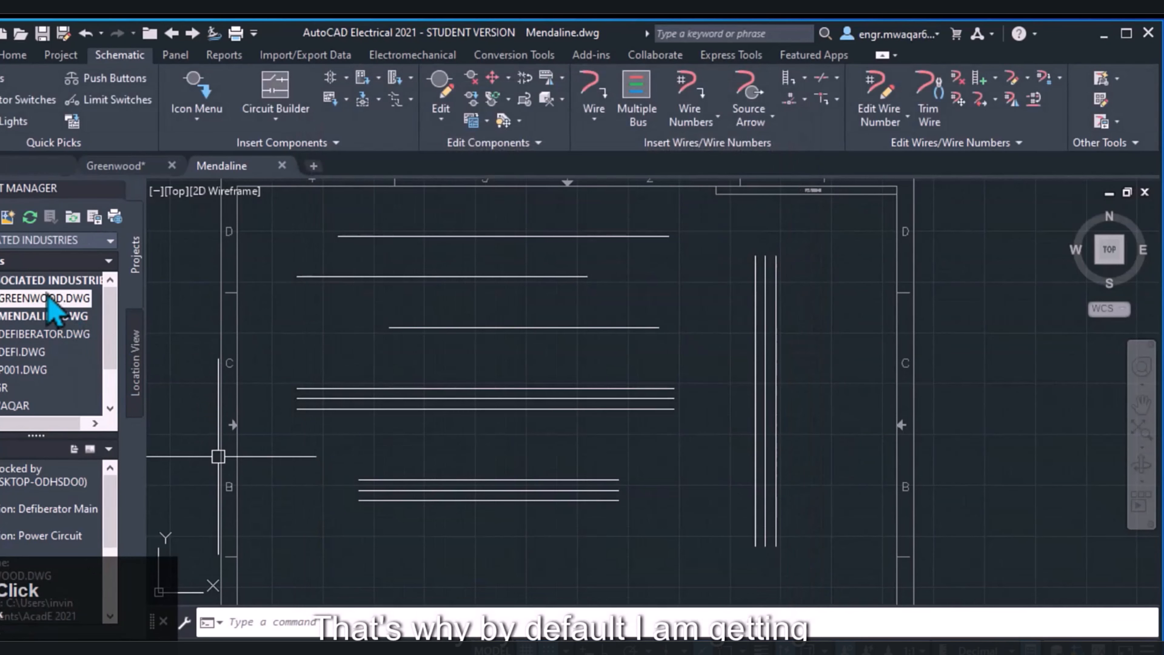
right_click(47, 297)
click(319, 256)
key(Return)
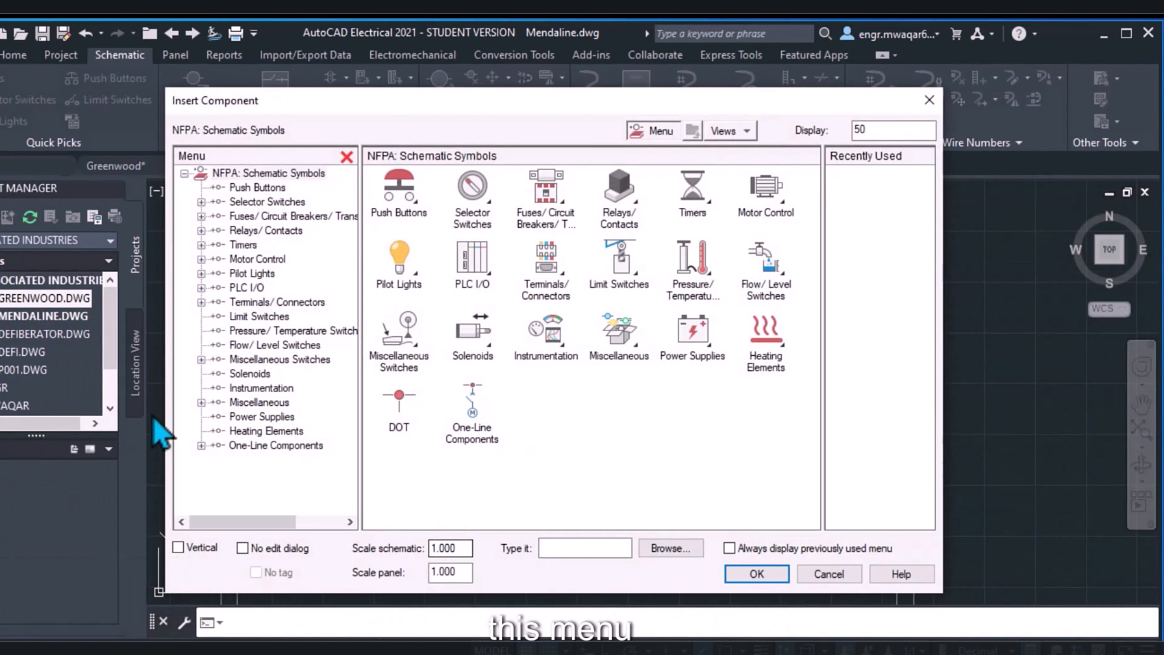
click(813, 579)
Open the Greenwood drawing and check the schematic scale offered for component insertion there
double_click(54, 297)
click(197, 118)
click(207, 147)
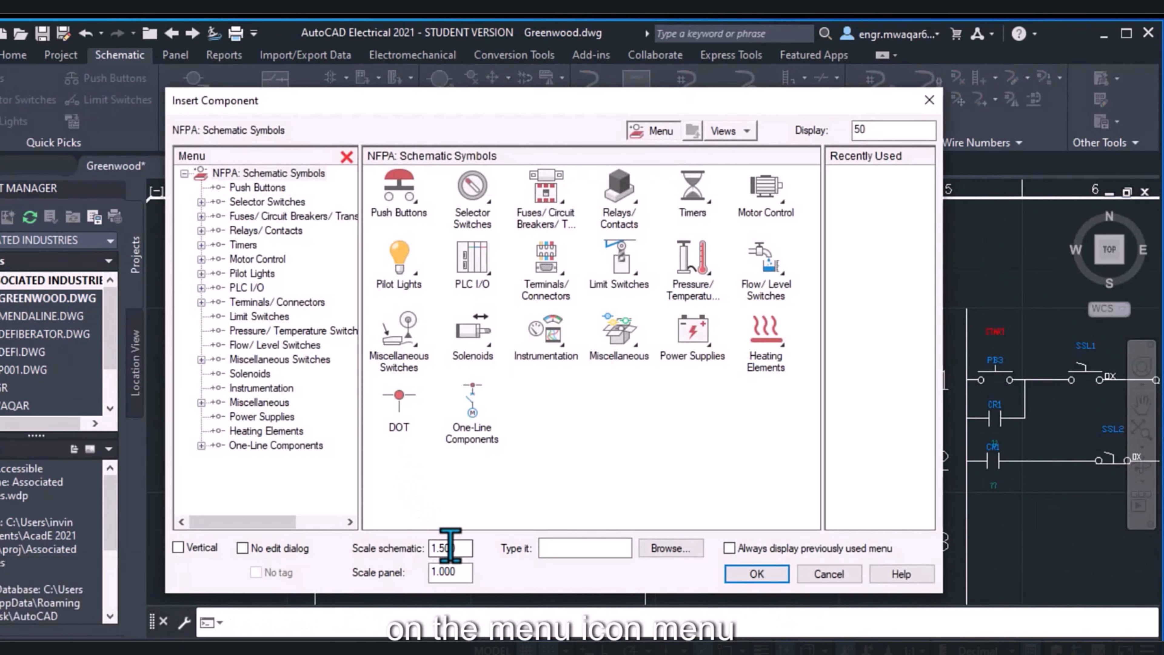
drag(437, 548, 460, 546)
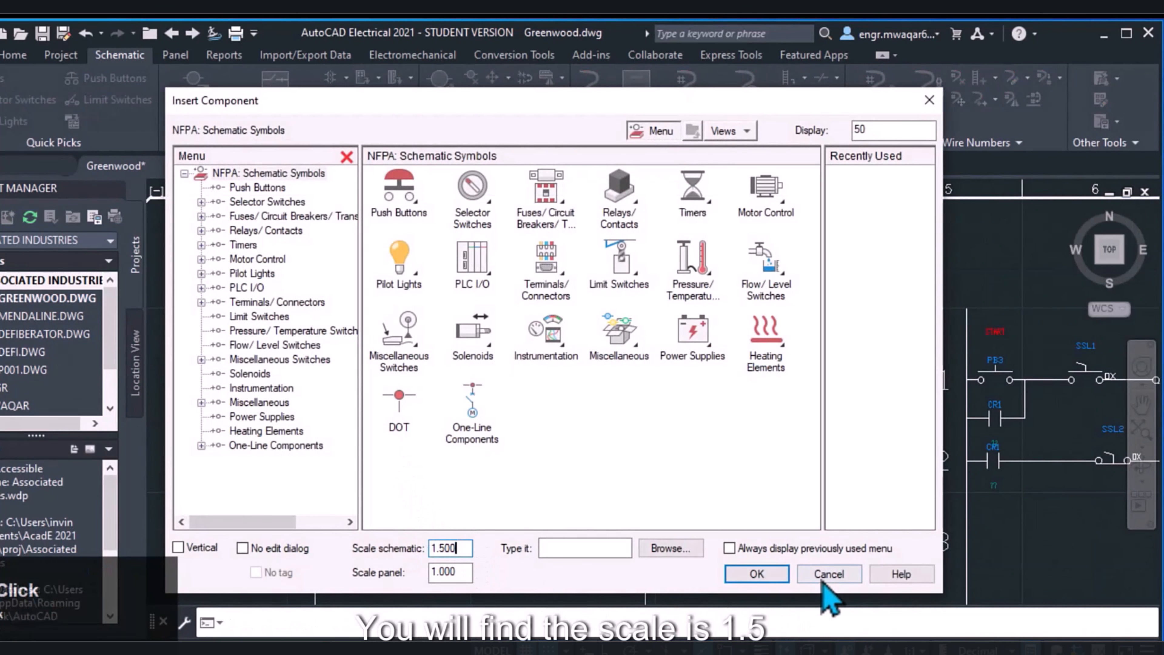
click(827, 577)
Check Mendaline's feature scale multiplier in its drawing format properties and compare it with the schematic scale for component insertion
double_click(46, 316)
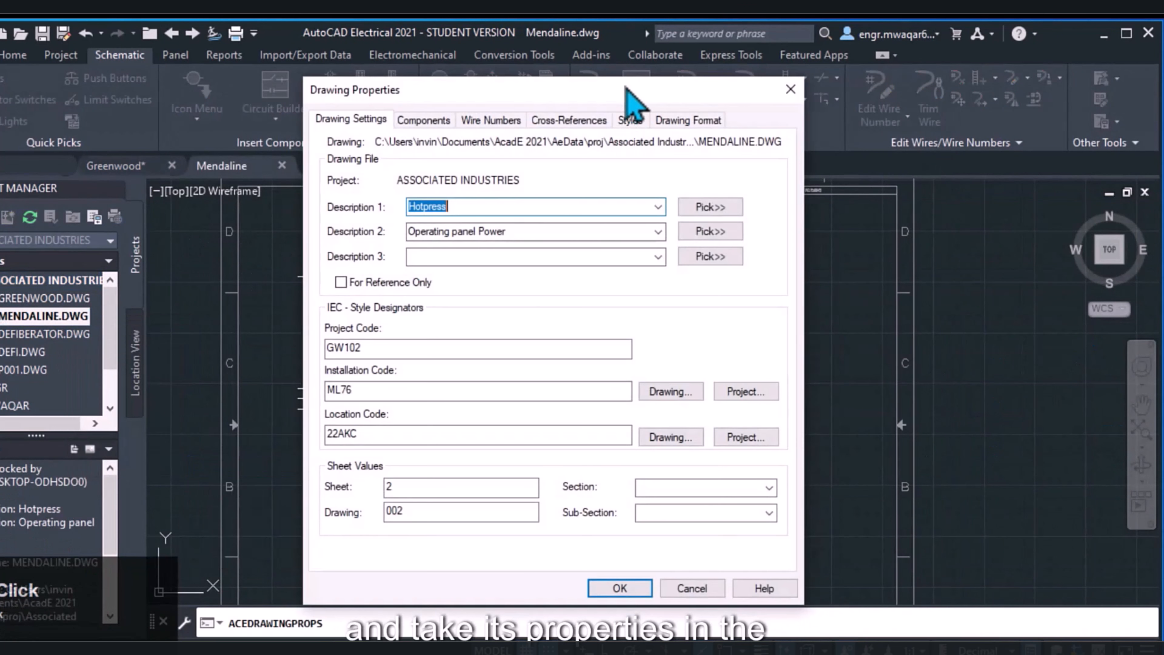
click(688, 118)
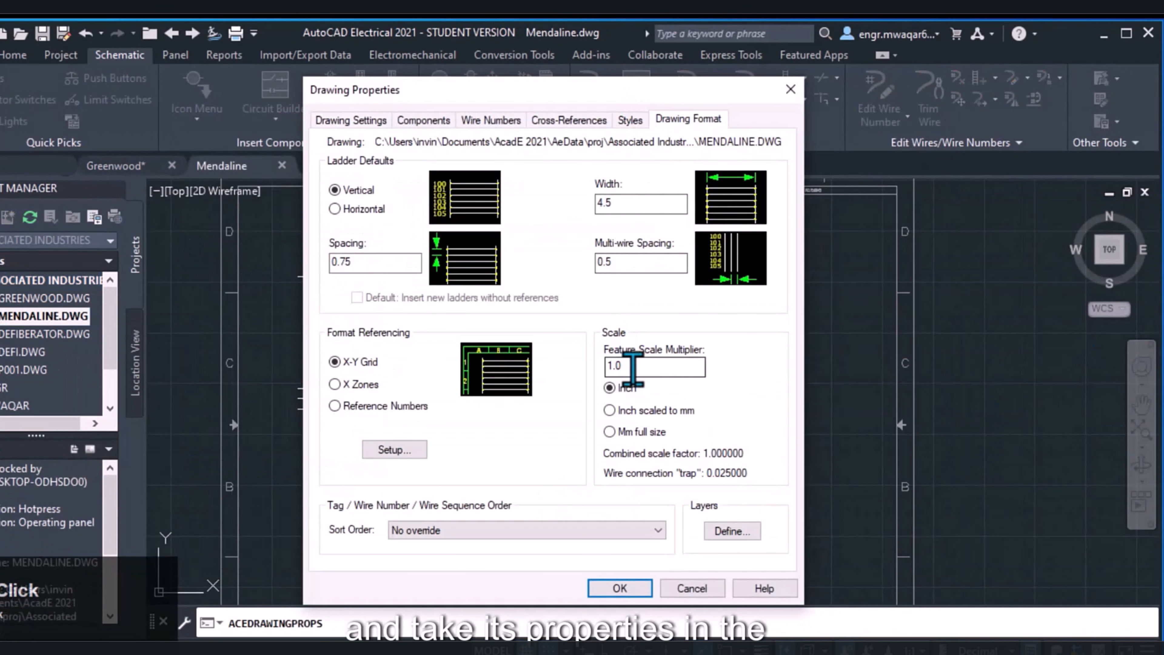
double_click(633, 366)
click(620, 588)
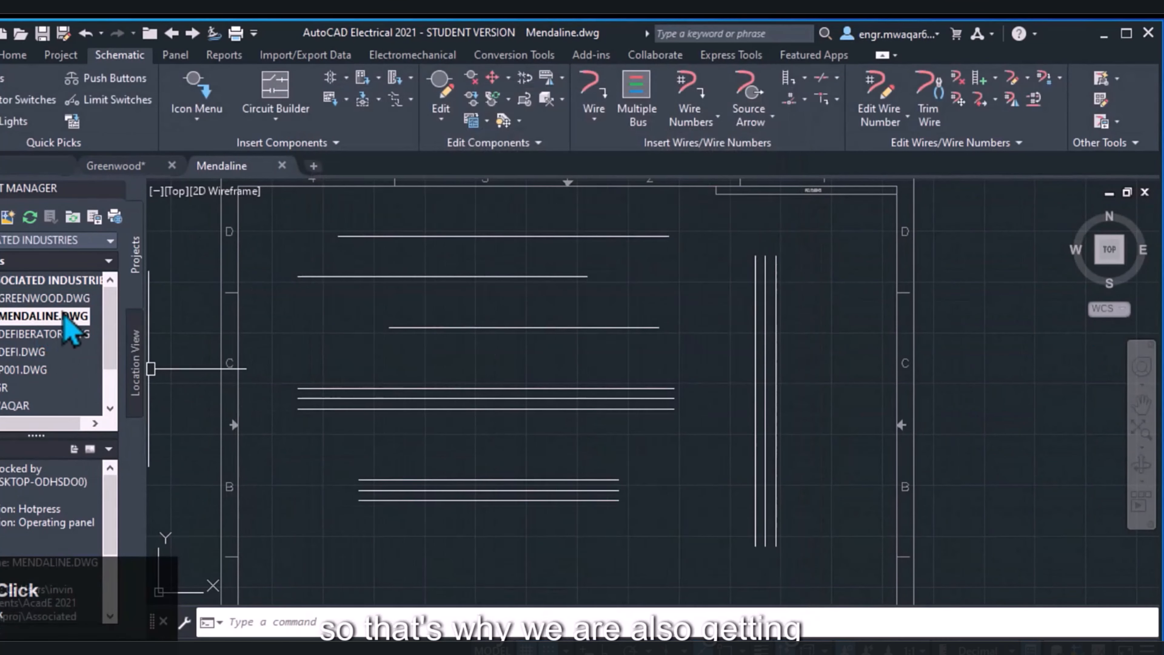
click(197, 117)
click(187, 151)
drag(460, 547, 420, 548)
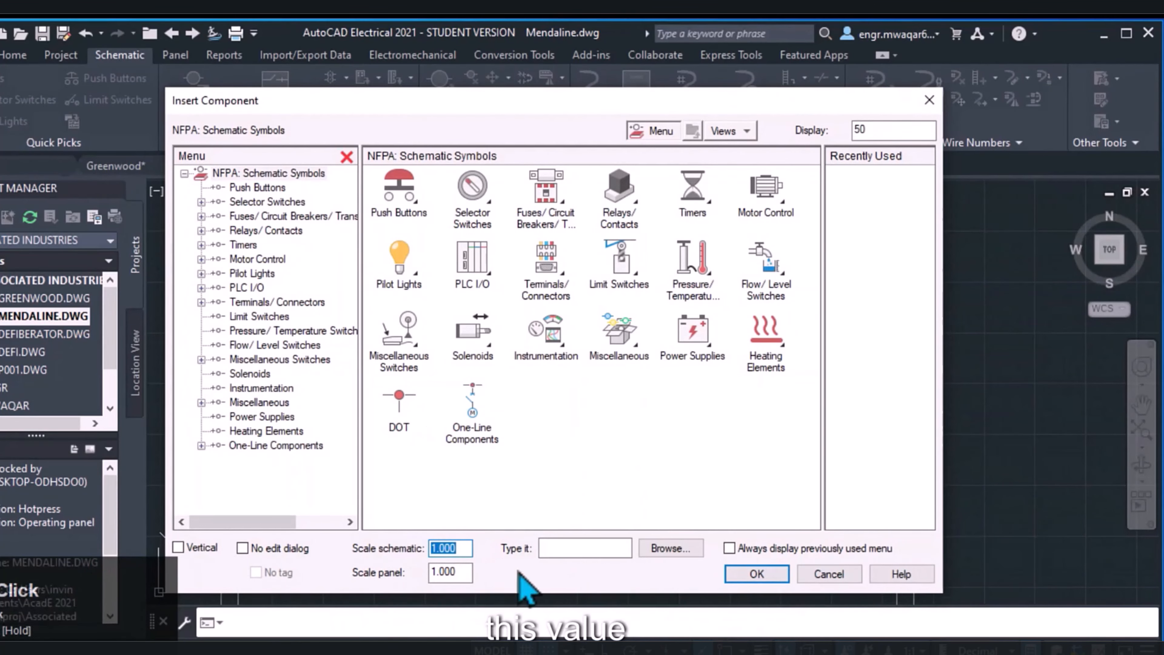
click(829, 574)
Insert a Push Button NO component onto the horizontal wire in the Mendaline drawing with snap mode turned off
click(197, 117)
click(205, 151)
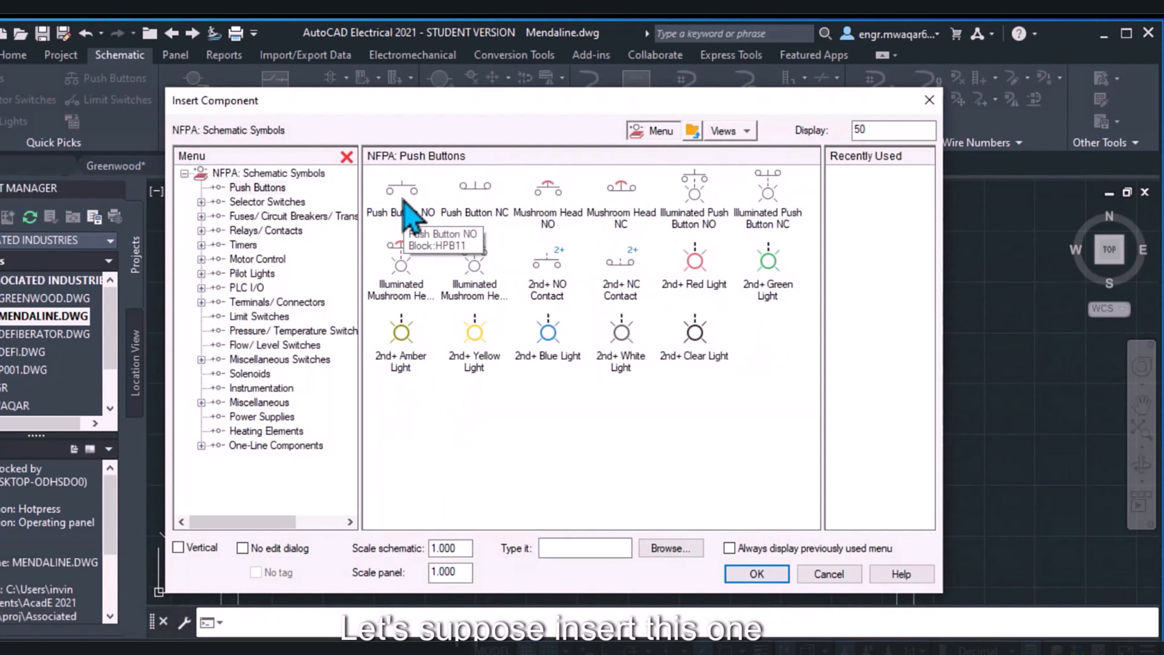
click(401, 190)
scroll(385, 325, up, 3)
scroll(389, 454, up, 4)
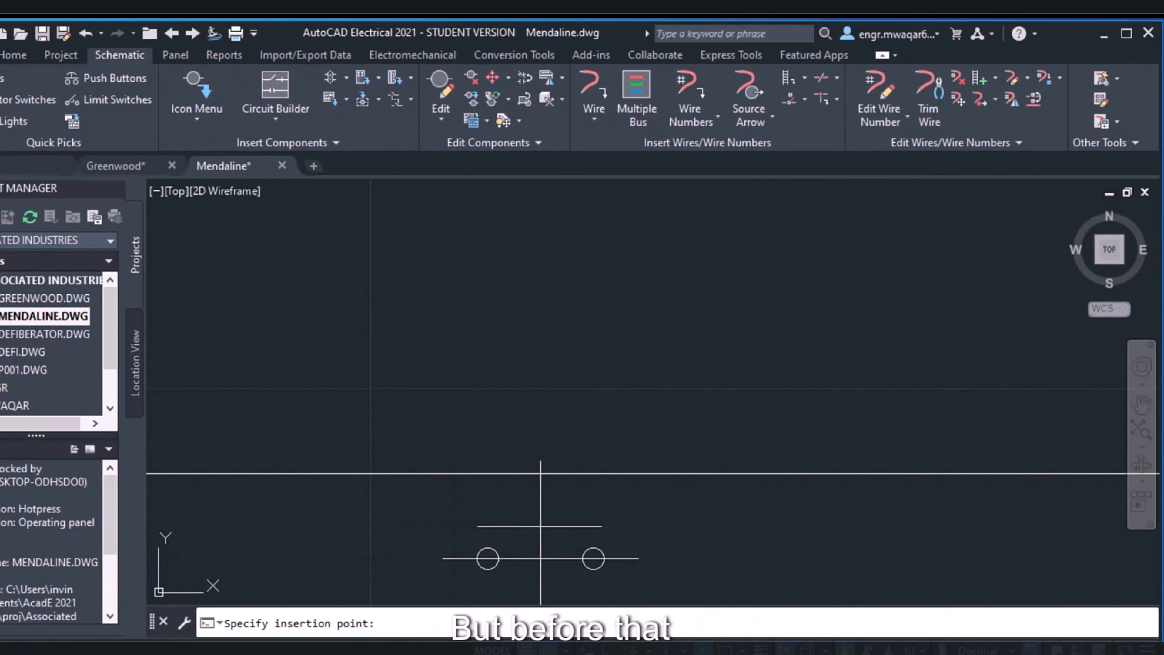
click(548, 651)
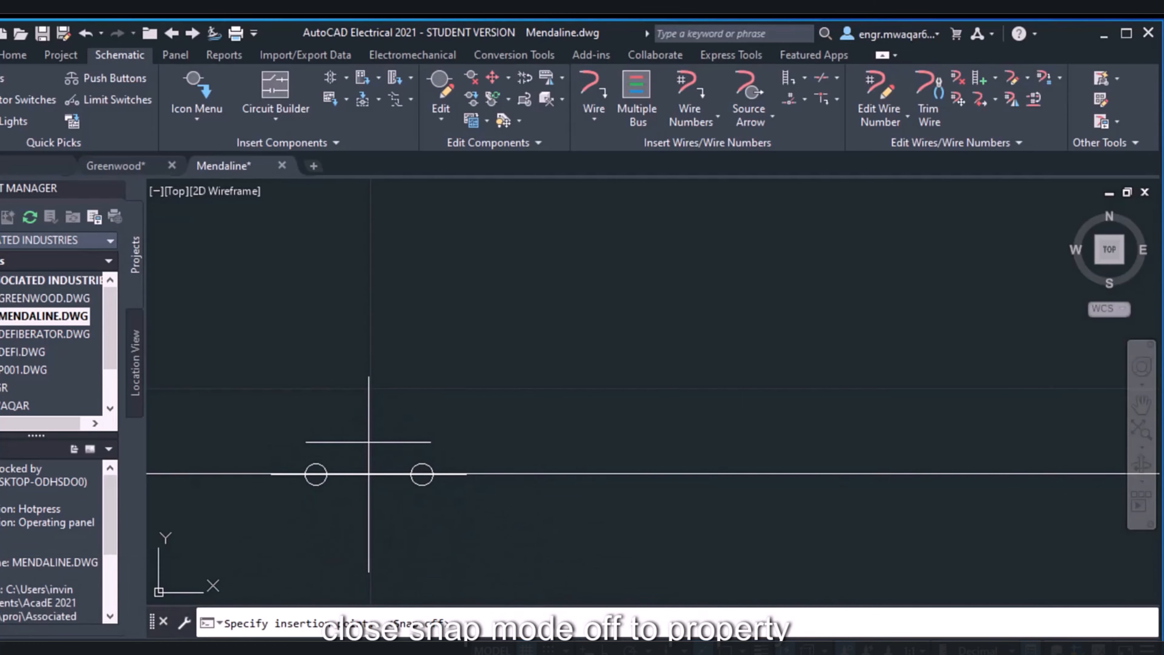
middle_drag(368, 473, 430, 380)
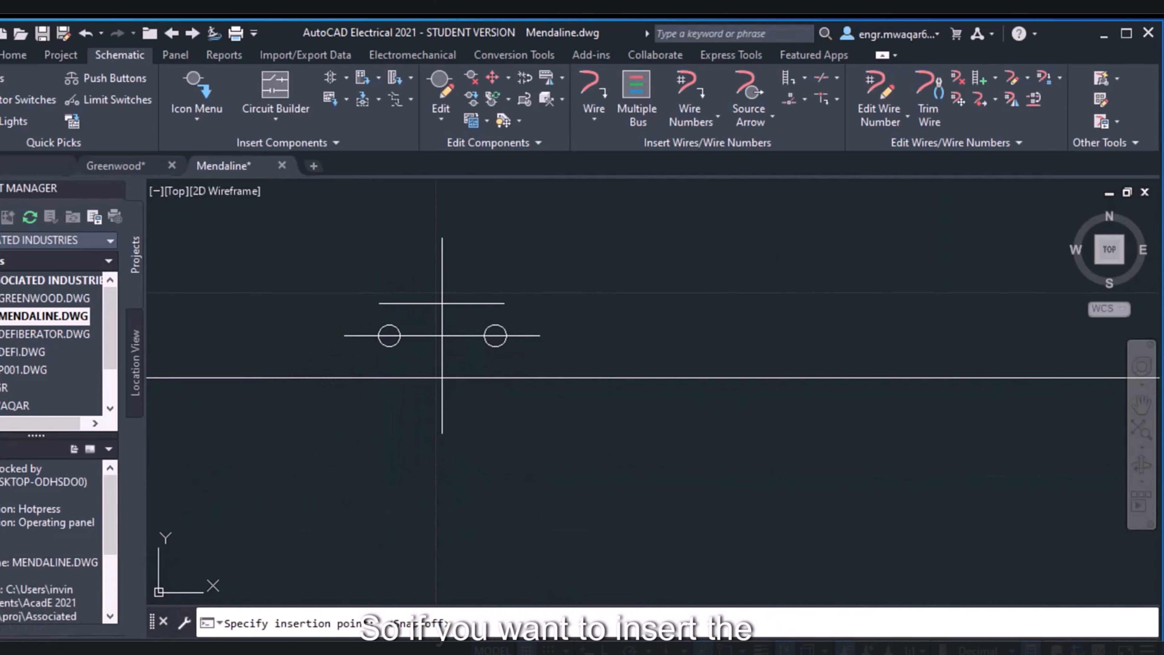
middle_drag(443, 336, 460, 409)
scroll(460, 409, down, 2)
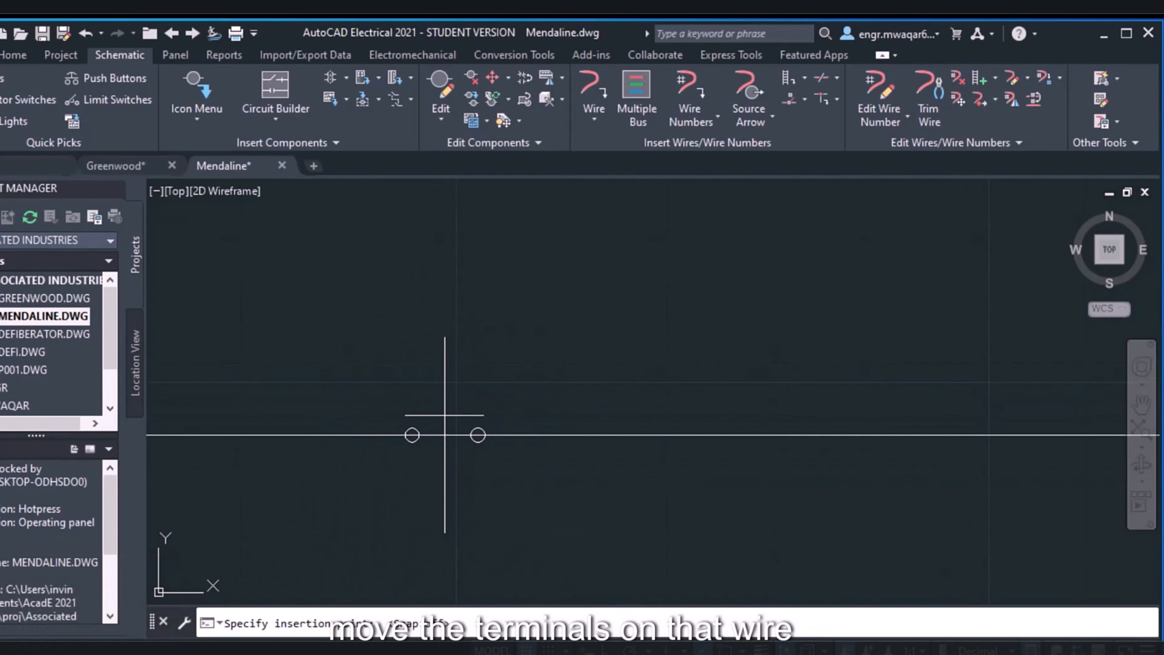
click(444, 435)
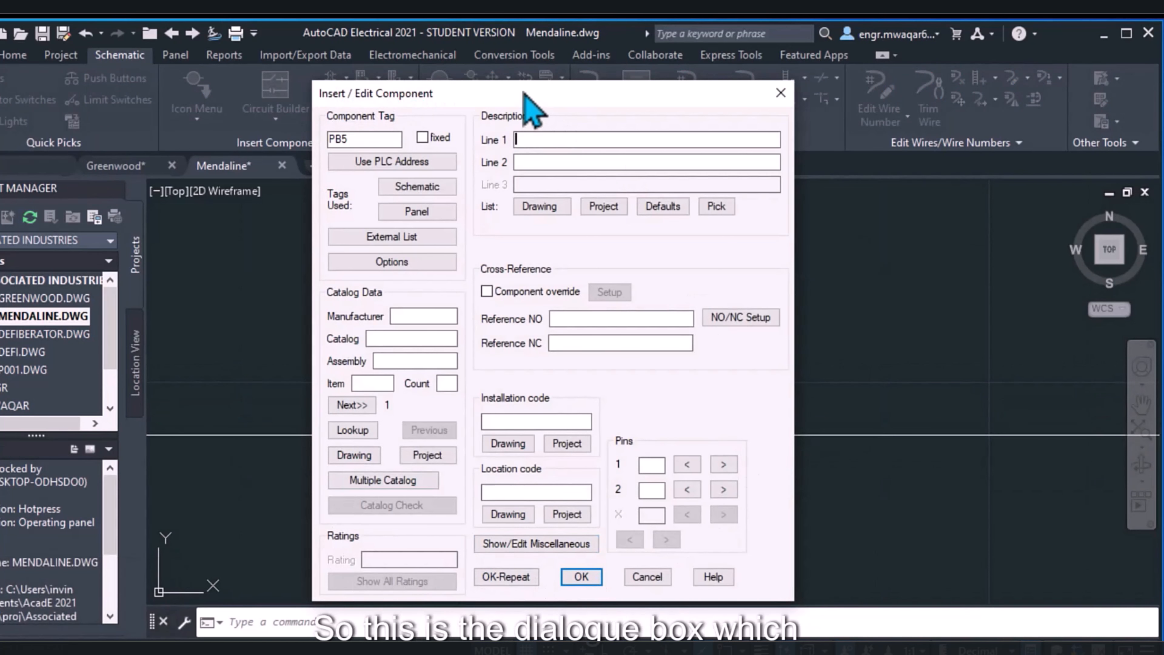
Review the component tag assigned to the new push button
drag(523, 94, 380, 169)
drag(443, 156, 540, 65)
drag(454, 111, 392, 111)
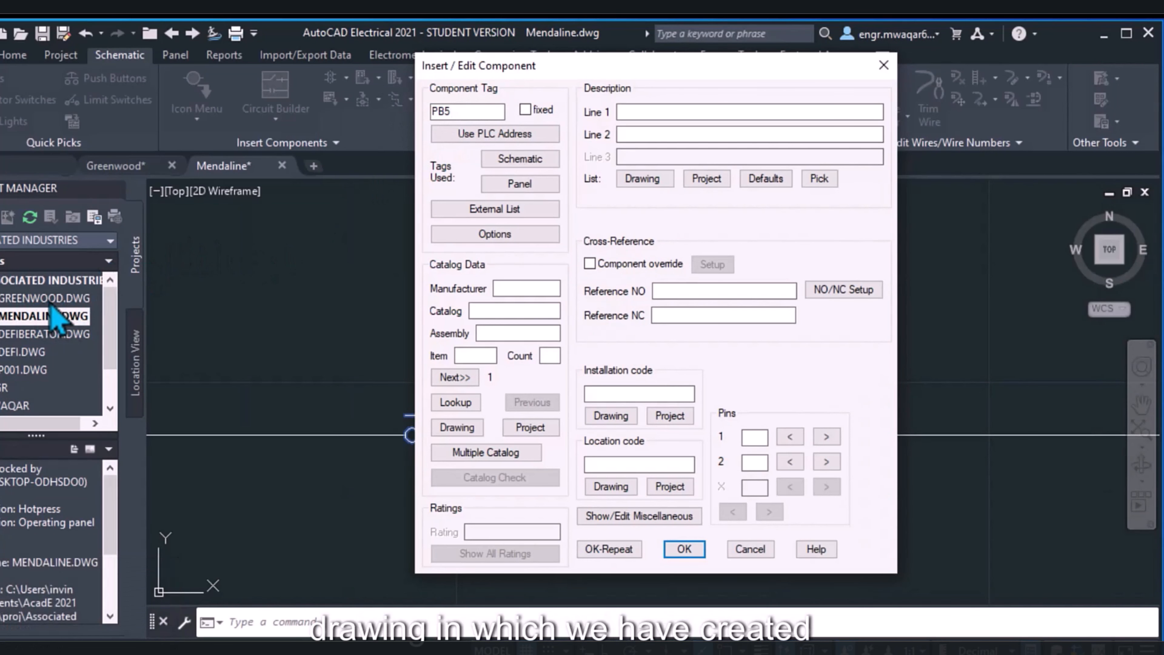
drag(457, 109, 429, 122)
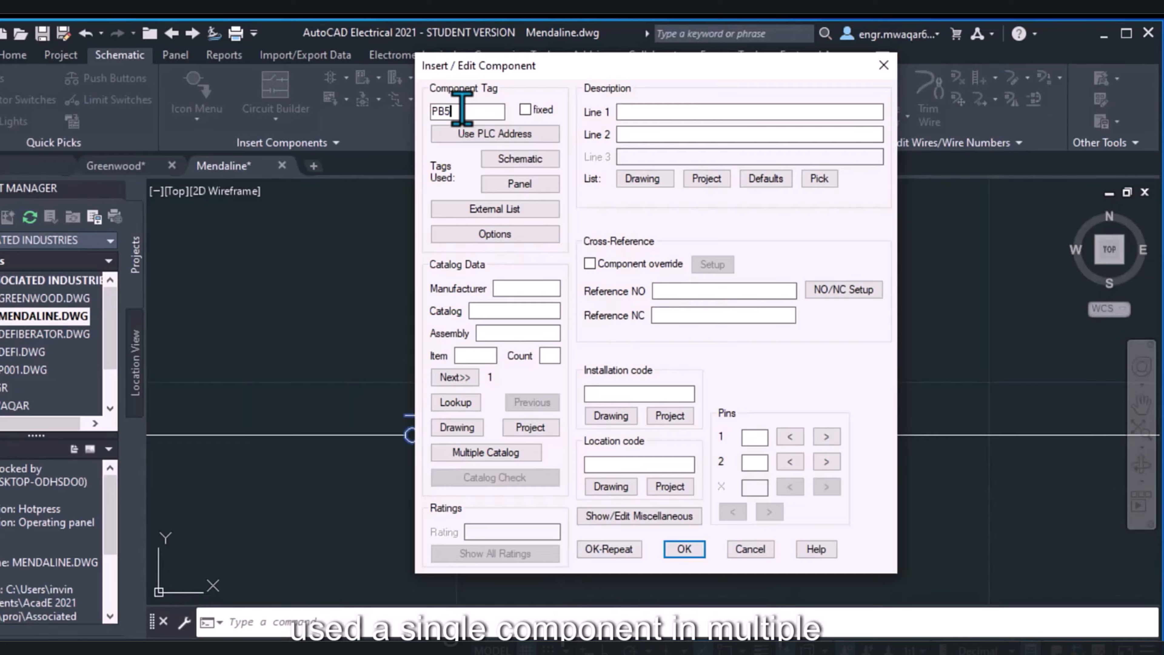
drag(478, 108, 456, 106)
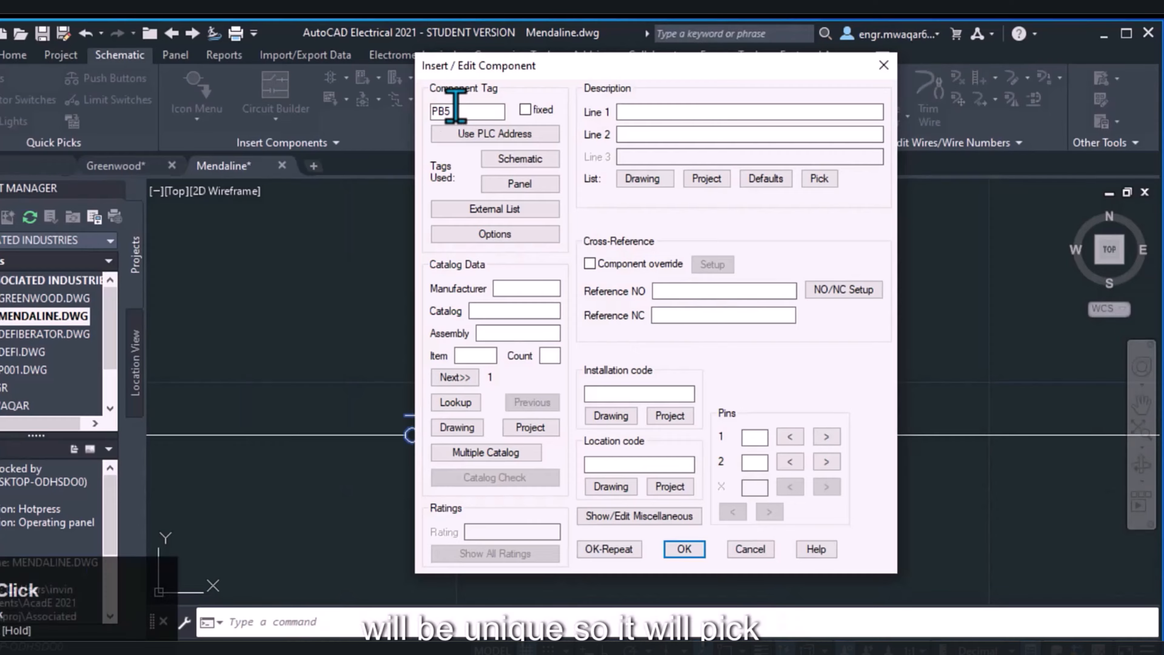
key(BackSpace)
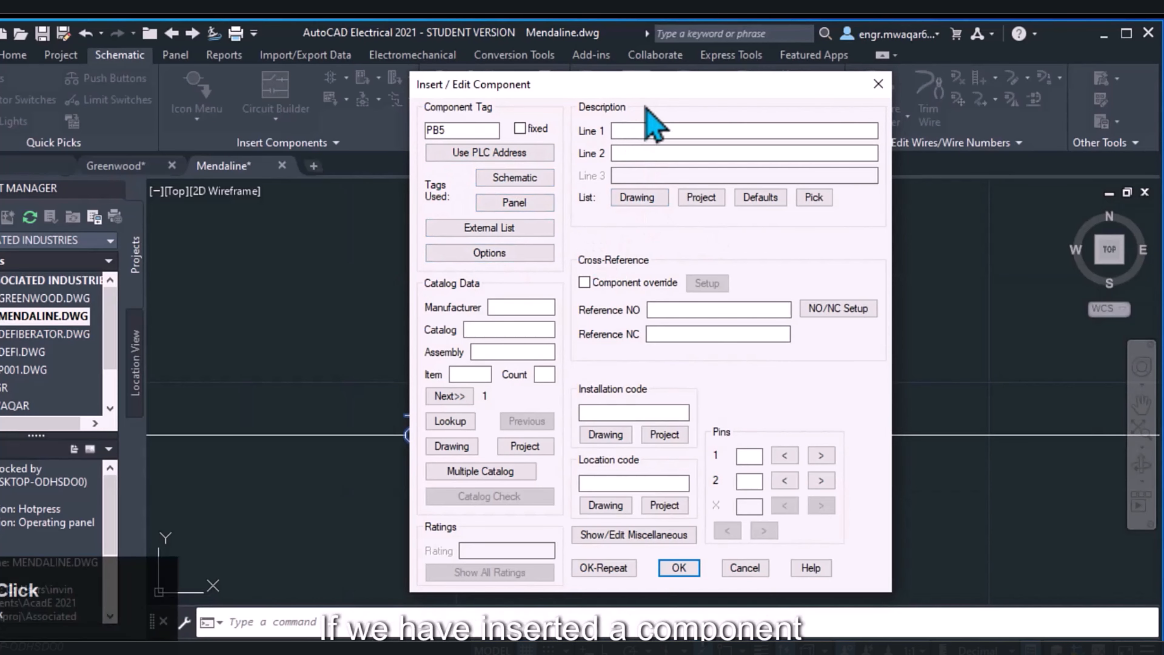
Describe the push button with START on line 1 and MOTOR on line 2
drag(649, 89, 752, 97)
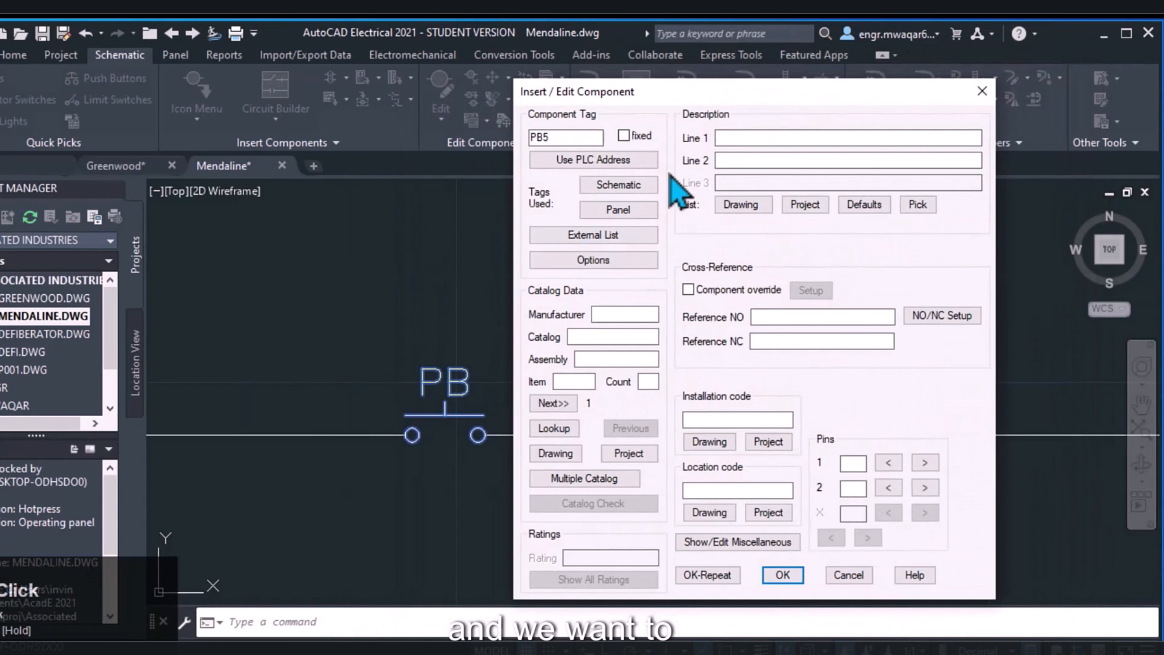
click(733, 136)
text(START)
click(748, 162)
text(M)
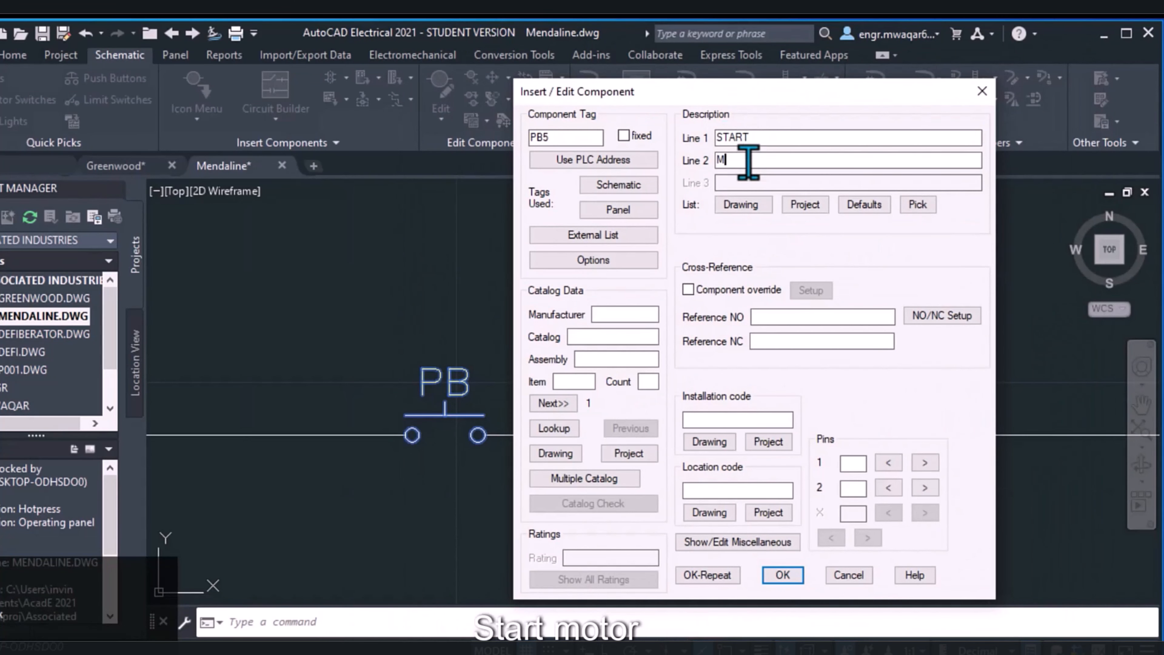
text(OTOR)
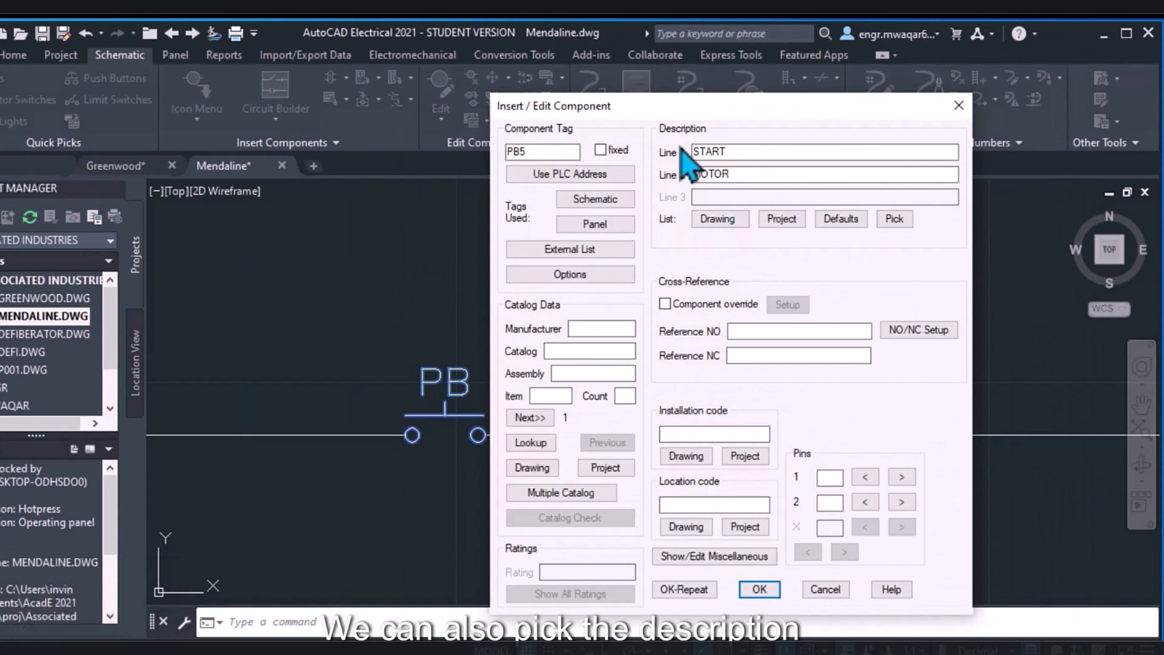
Check the push button descriptions already used in the current drawing and across the project
click(720, 219)
drag(398, 236, 419, 146)
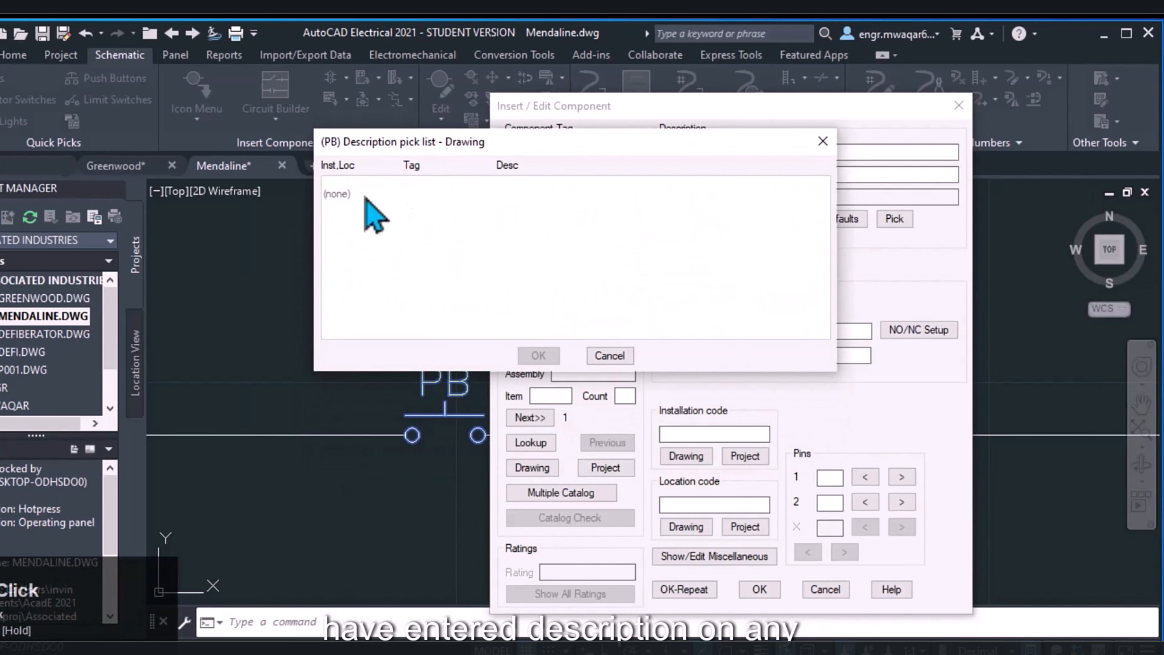
click(619, 354)
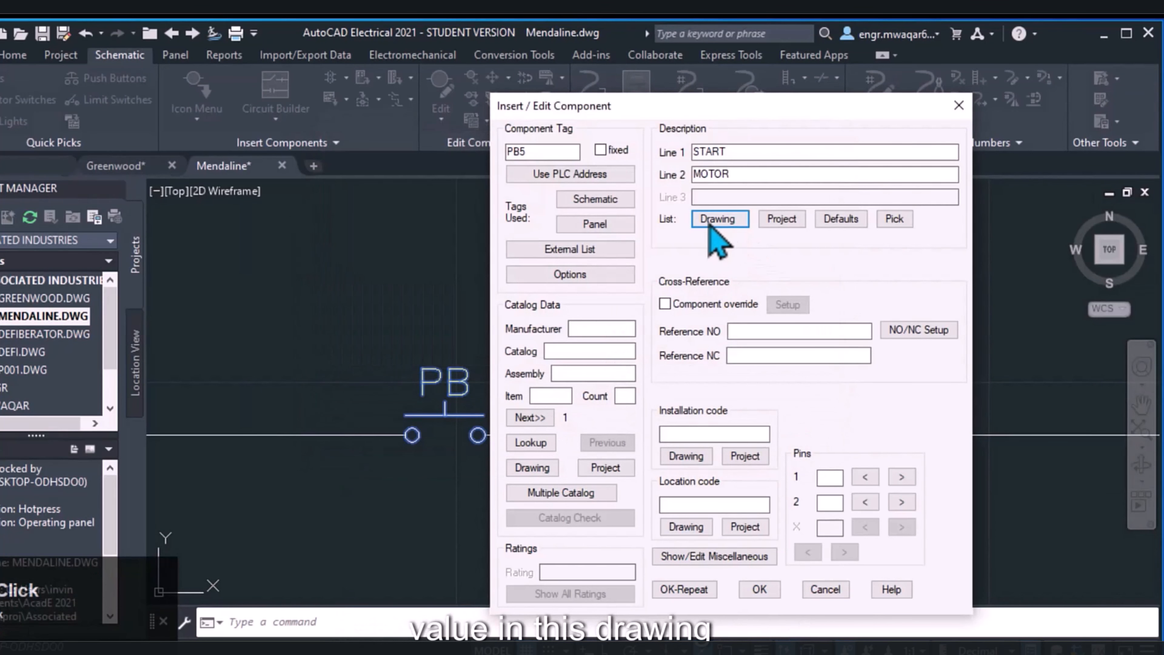
click(782, 219)
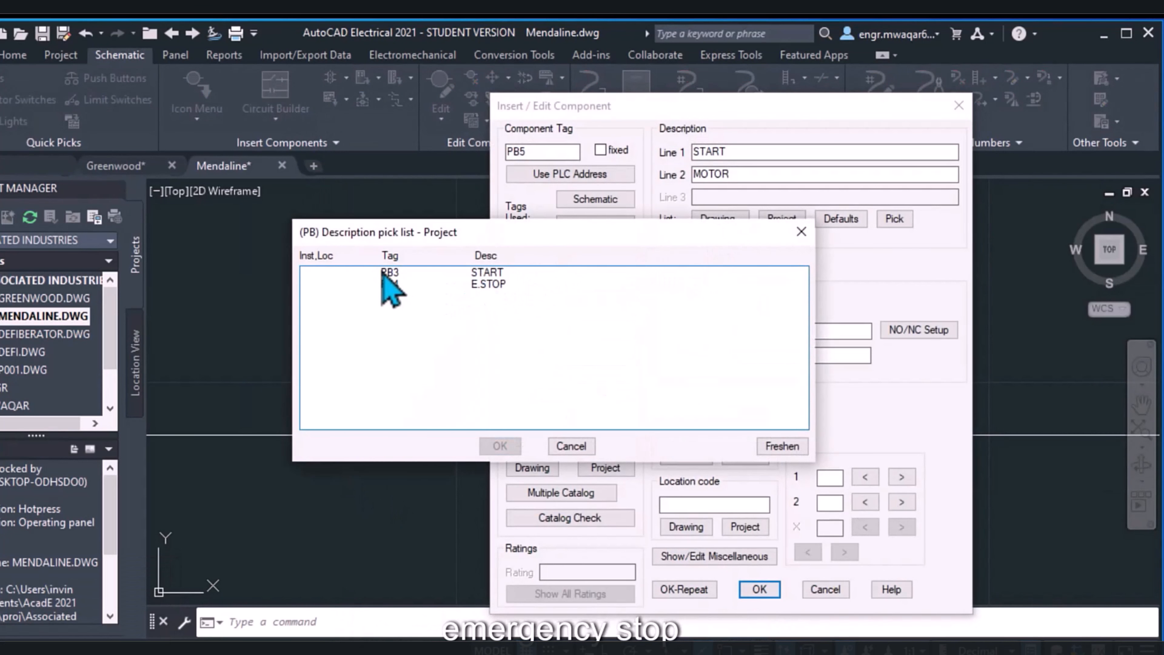
click(571, 446)
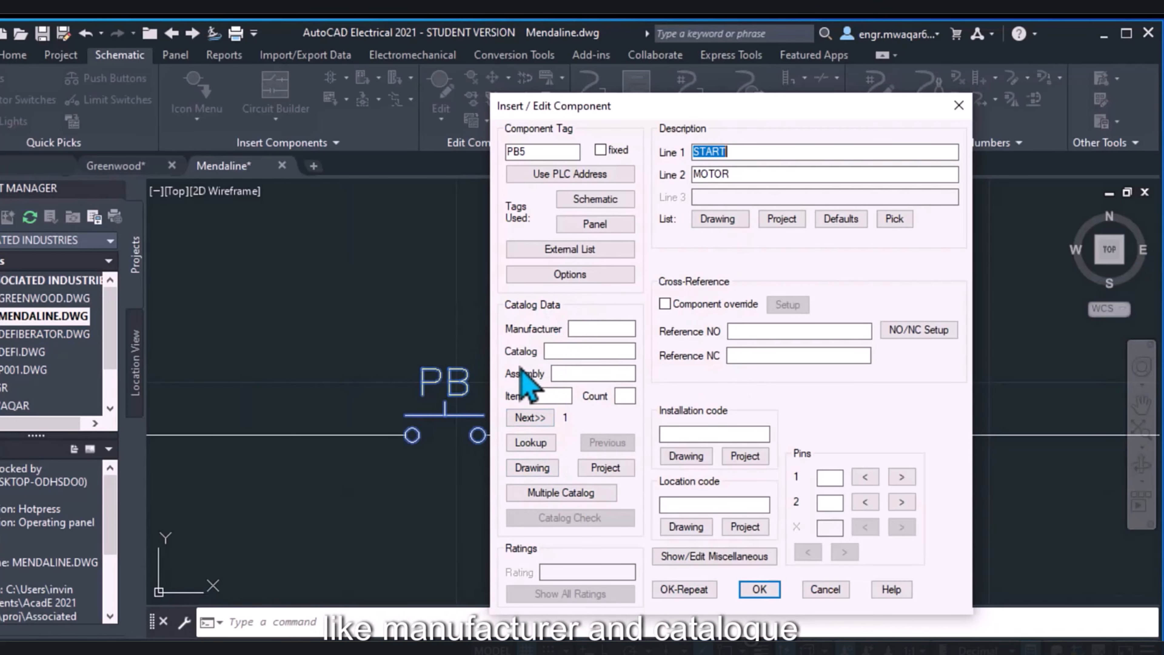
Look up the push button catalog and assign the AB part 800H-BR6A2 with 2 NO contacts
click(531, 443)
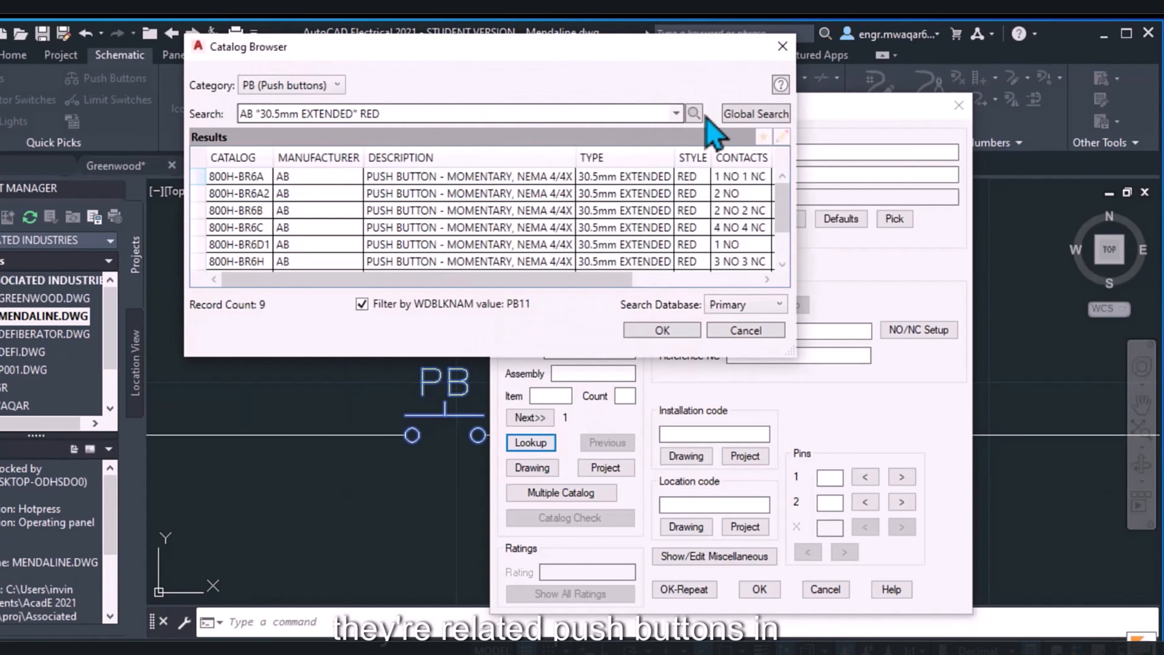
scroll(252, 209, down, 1)
scroll(258, 224, up, 1)
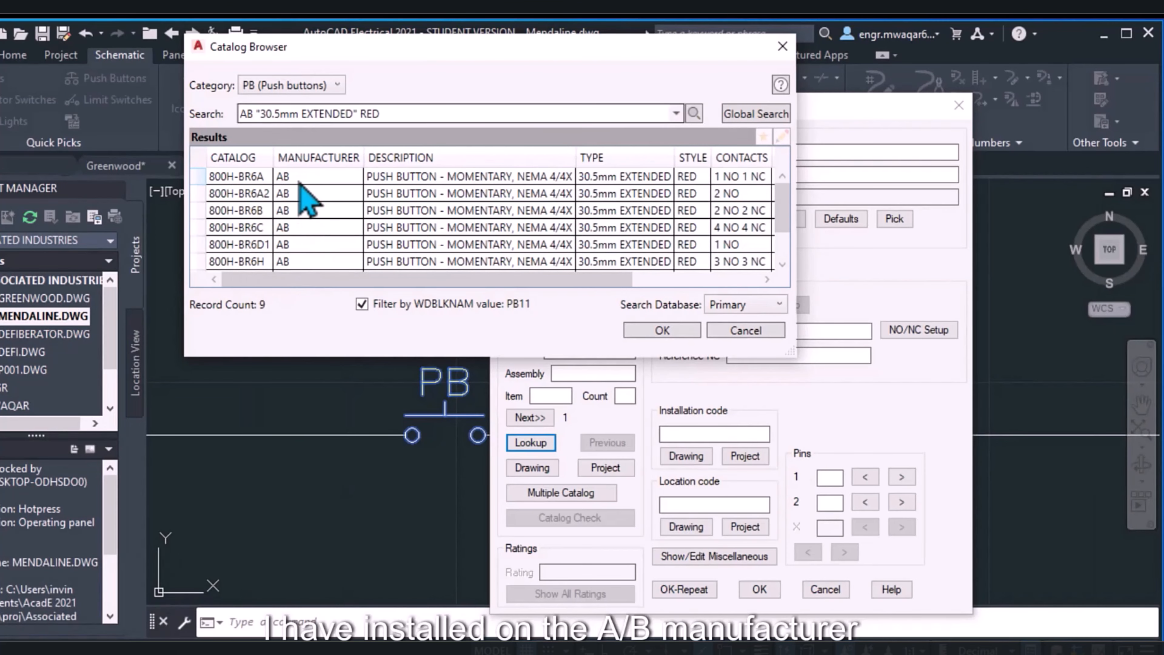
scroll(307, 201, down, 1)
scroll(297, 182, up, 1)
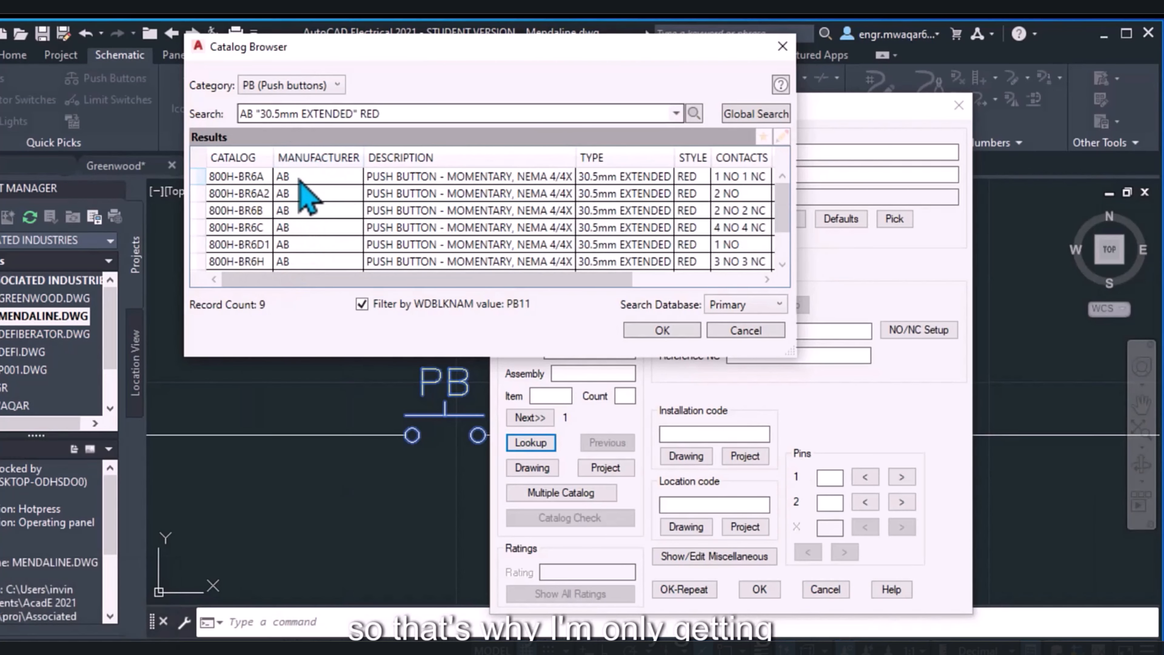
scroll(299, 202, down, 1)
scroll(257, 197, up, 1)
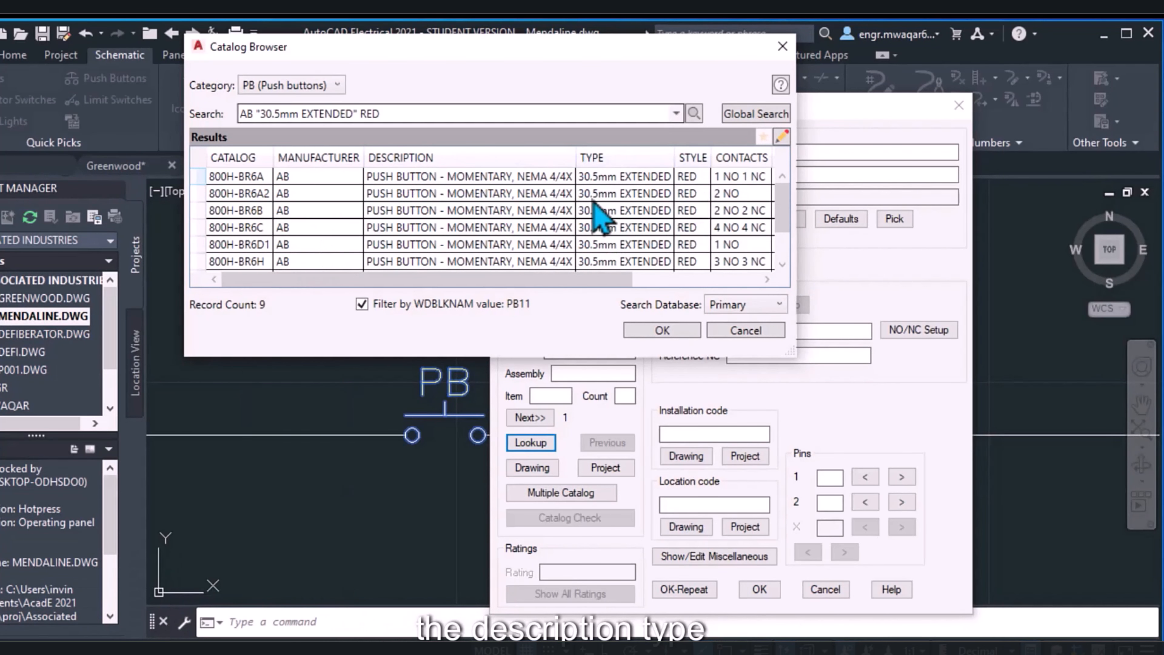
drag(474, 278, 600, 265)
click(280, 197)
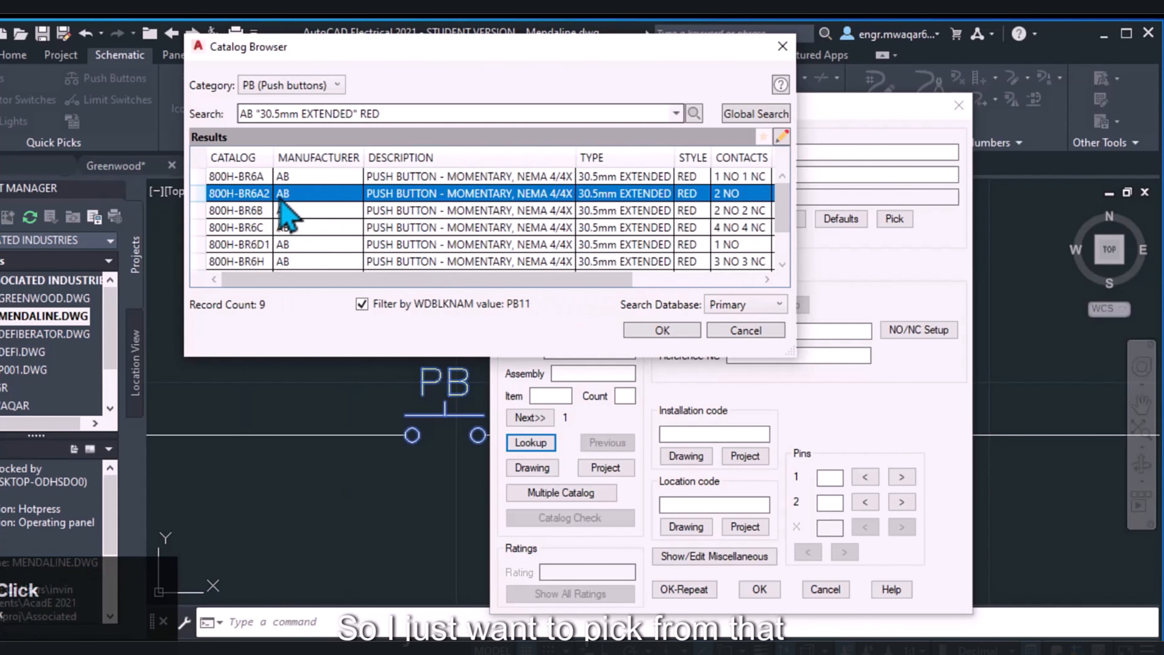
drag(477, 47, 463, 90)
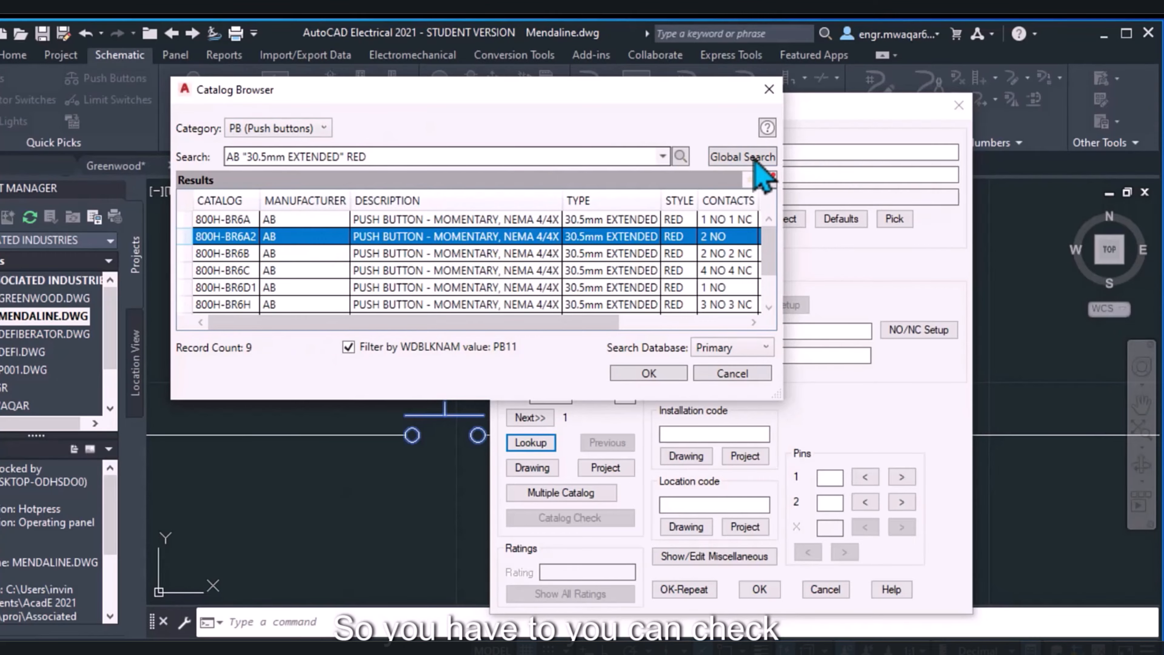
click(648, 373)
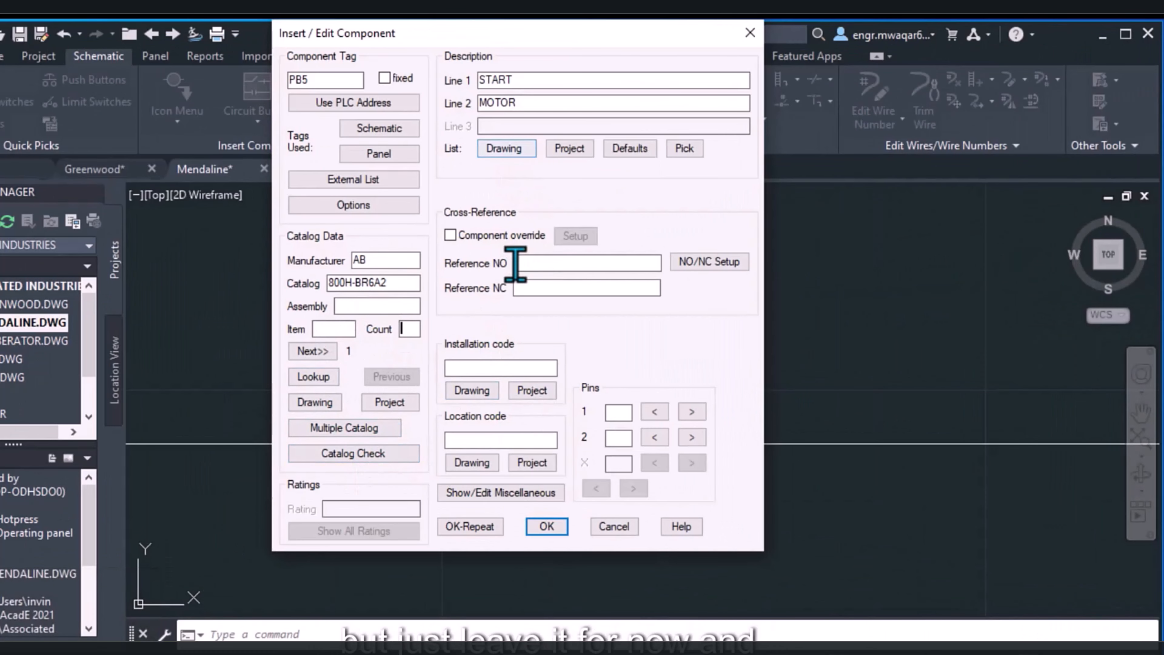
Assign installation code ML76 and location code 22AKC from the codes used in this drawing
click(472, 390)
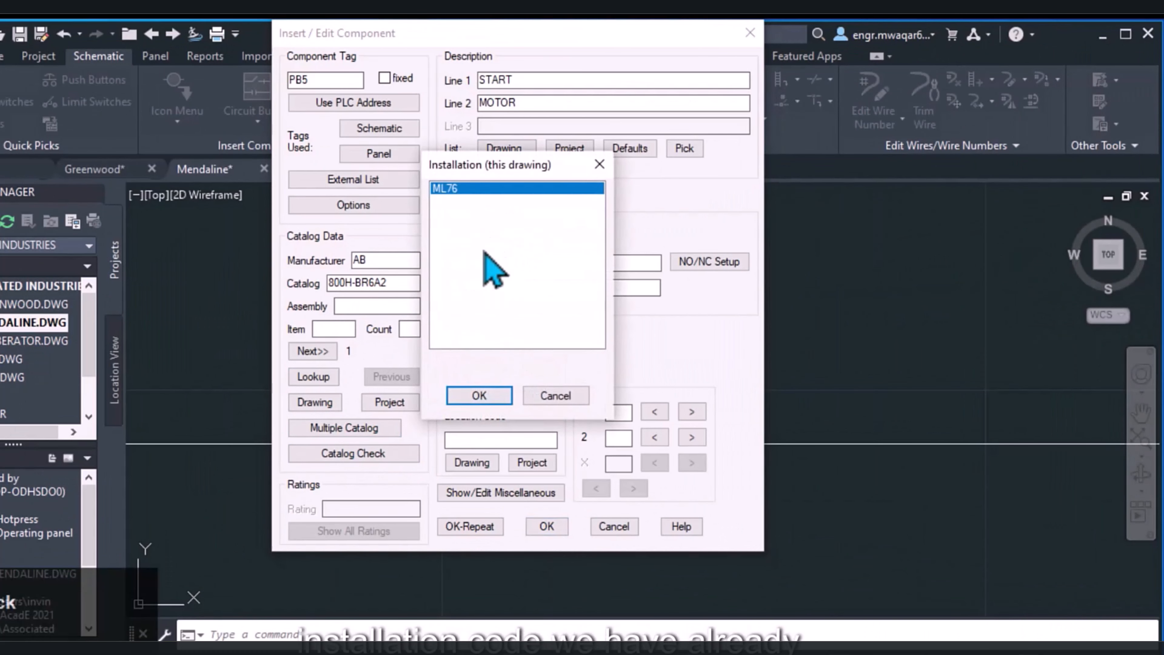
click(476, 396)
click(472, 458)
click(475, 395)
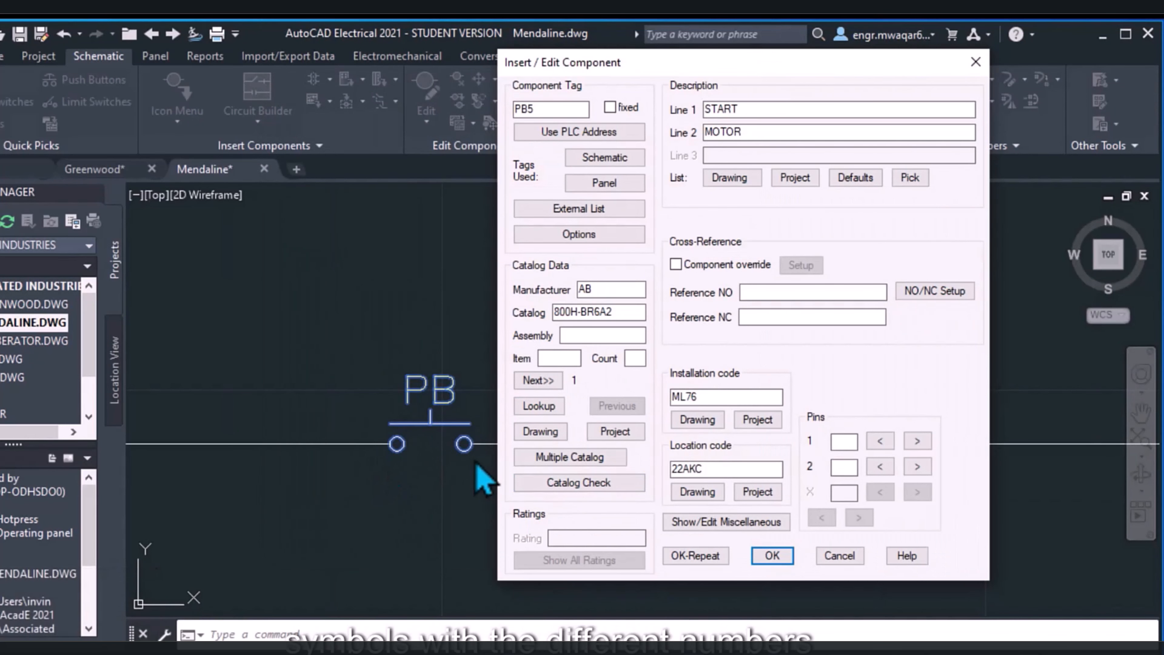
Set the push button's pins to 11 and 12 and accept it with repeat insertion
click(845, 440)
text(11)
click(845, 465)
text(22)
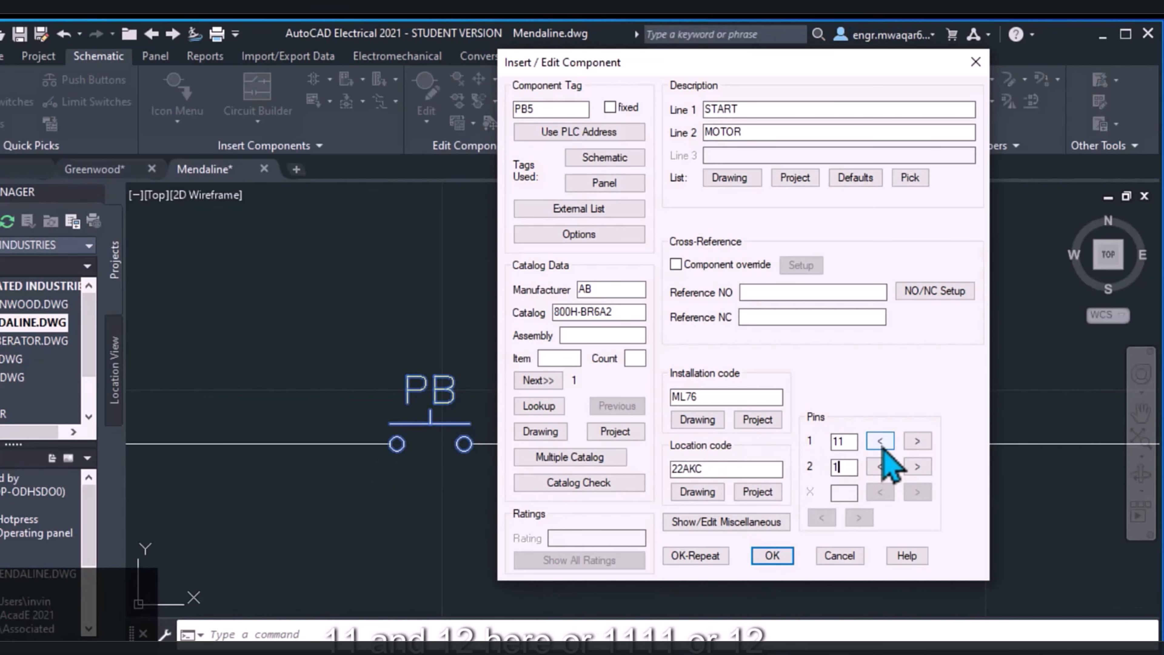
text(2)
click(695, 555)
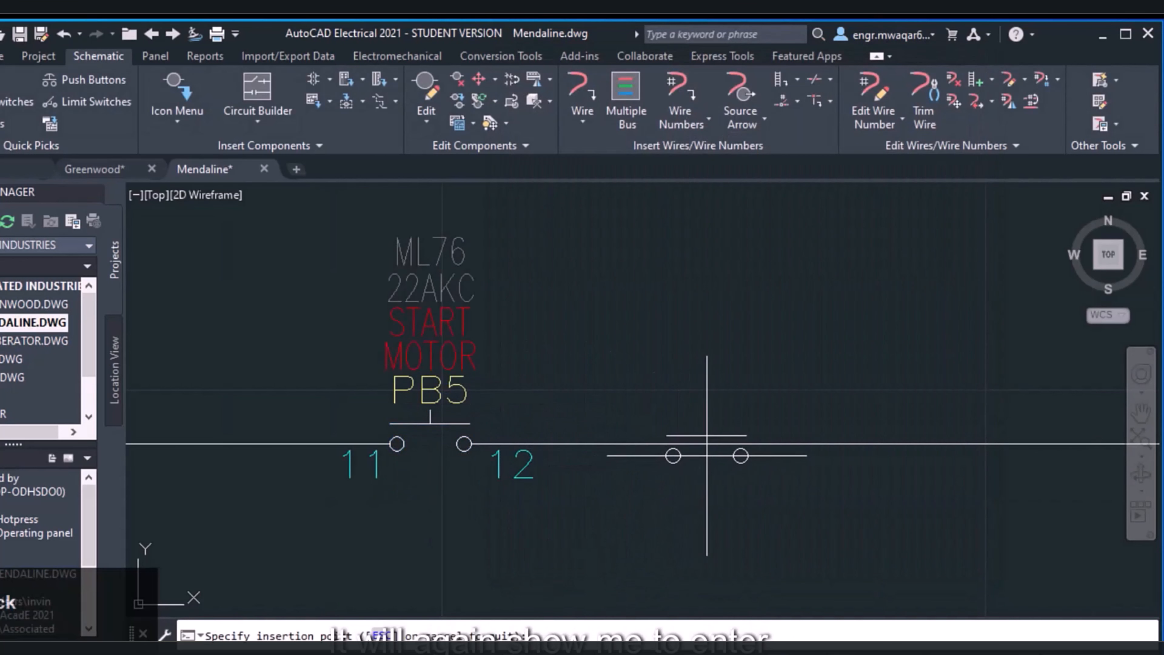
Insert a second push button further along the same wire, described as STOP MOTOR, with both pins set to 1
click(722, 444)
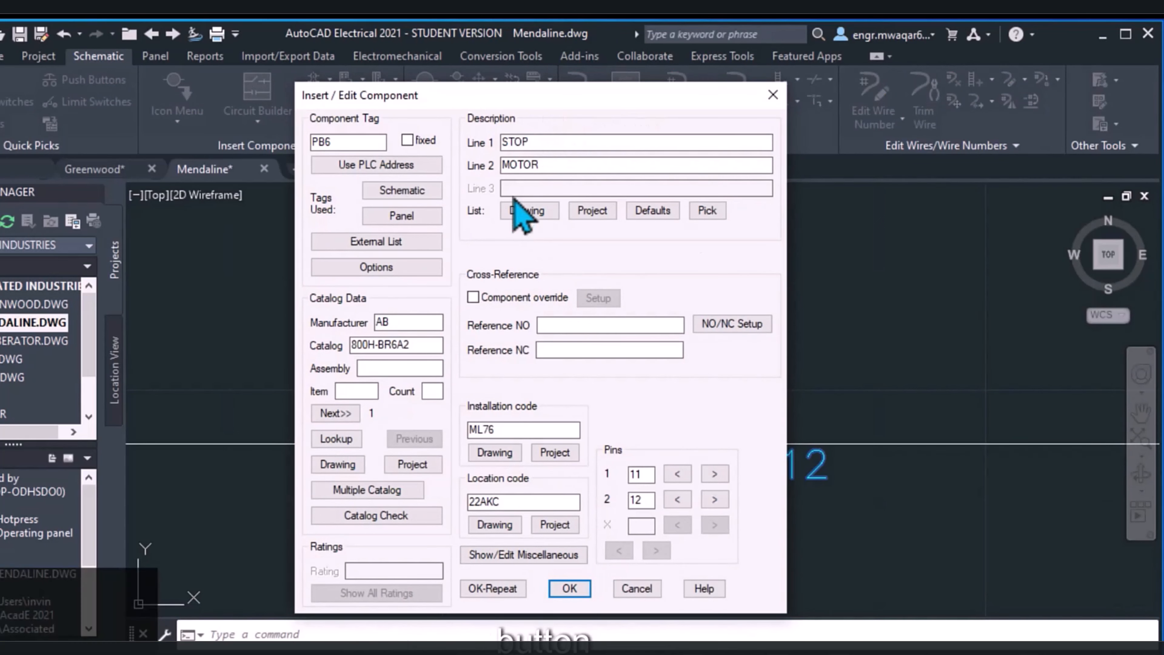
click(648, 475)
key(BackSpace)
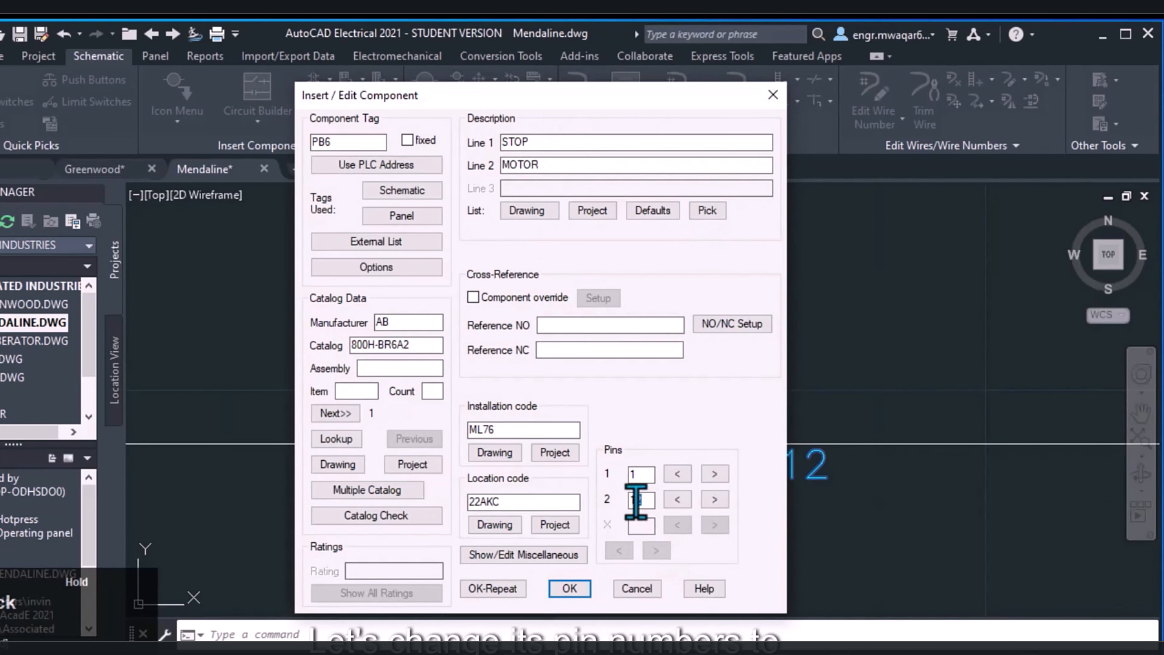
click(569, 588)
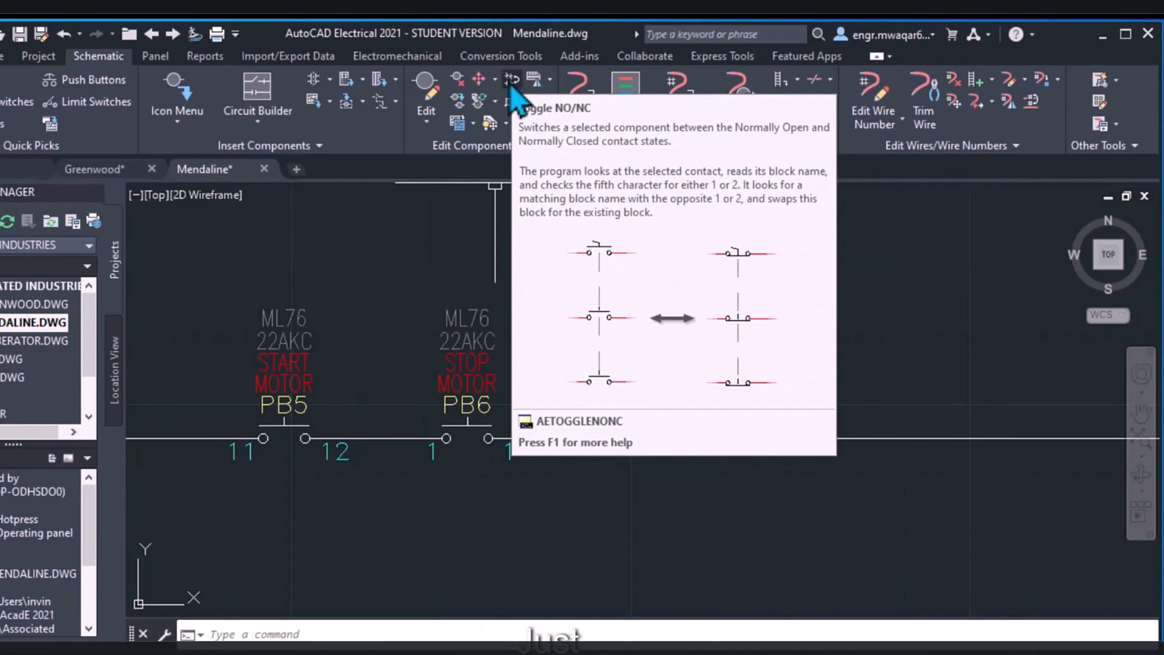
Toggle the STOP MOTOR push button from normally open to normally closed
click(512, 79)
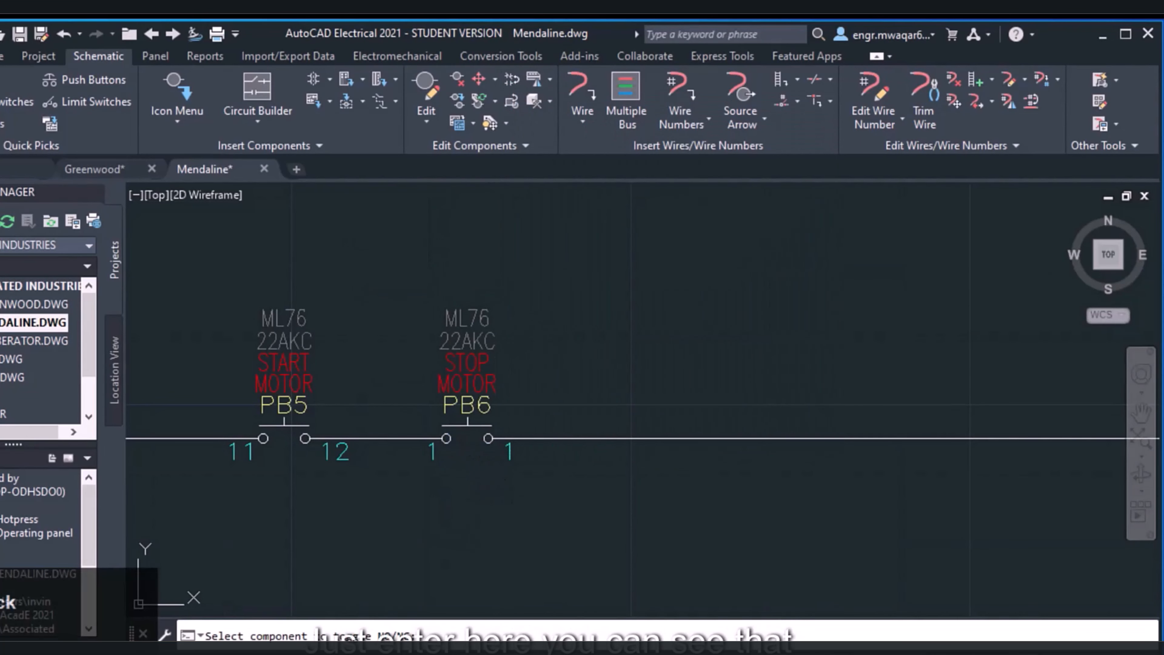
click(461, 427)
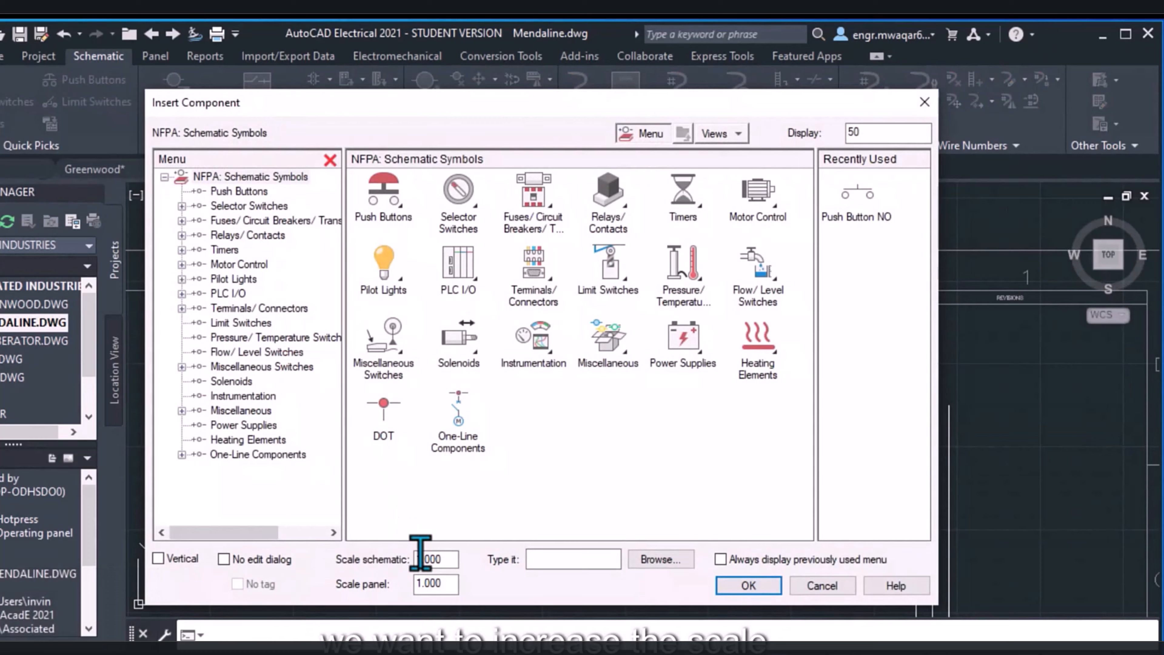
Insert a normally open push button at schematic scale 3 near the first wire, beyond the two smaller push buttons
double_click(424, 559)
text(3)
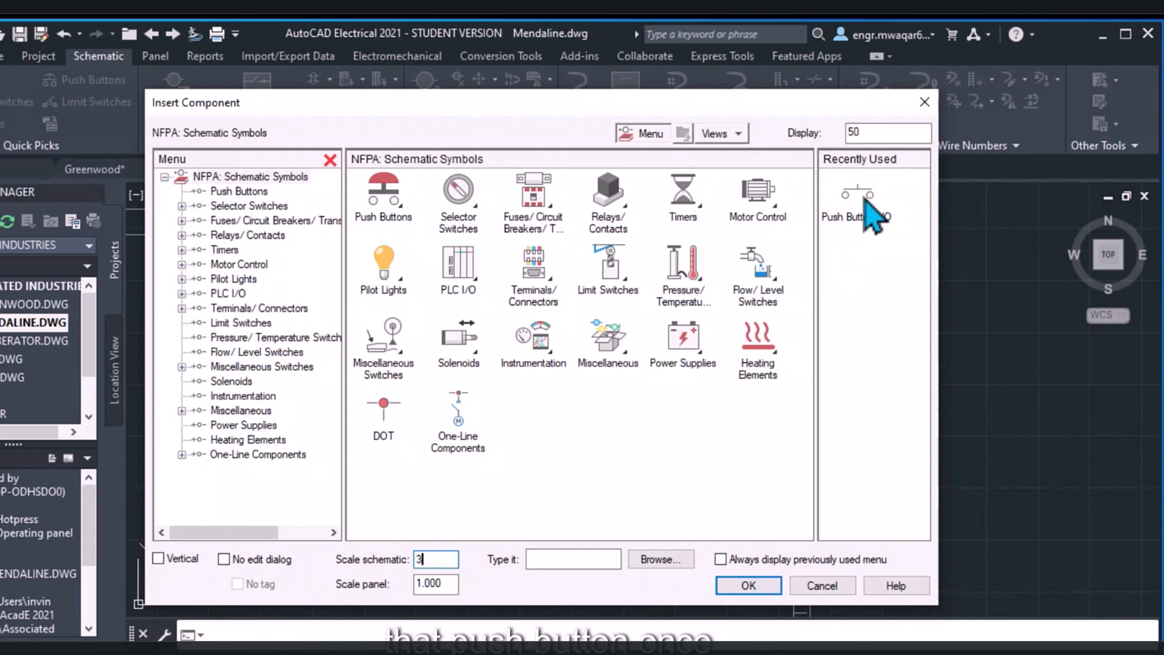
click(848, 204)
scroll(399, 284, up, 7)
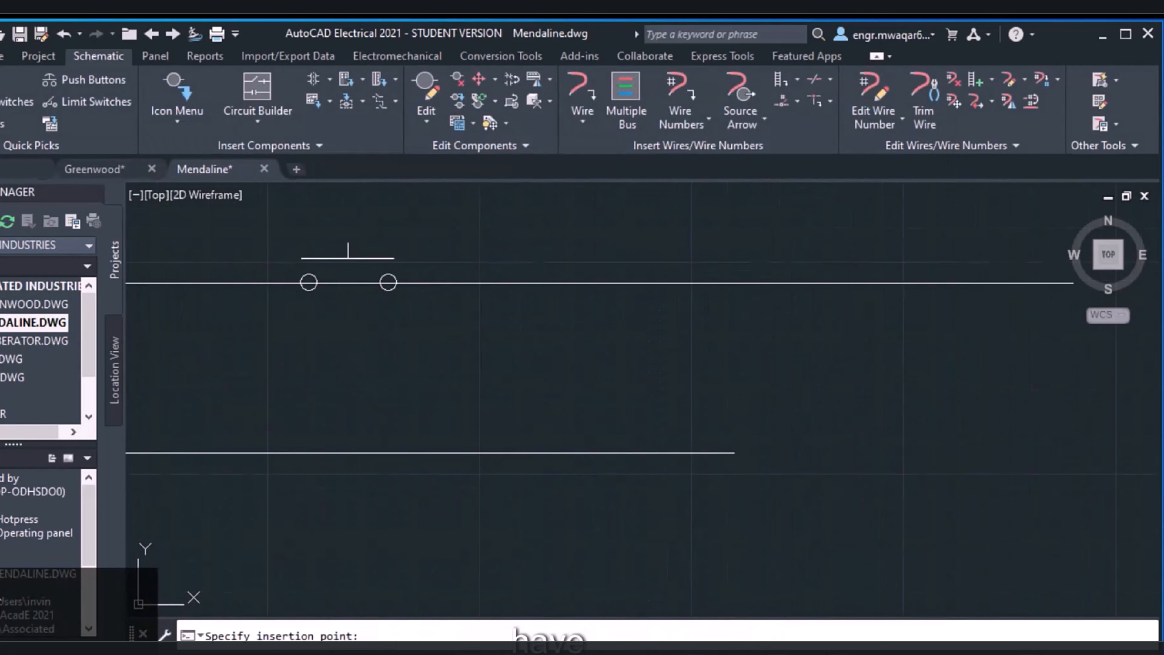
middle_drag(363, 256, 367, 332)
click(380, 351)
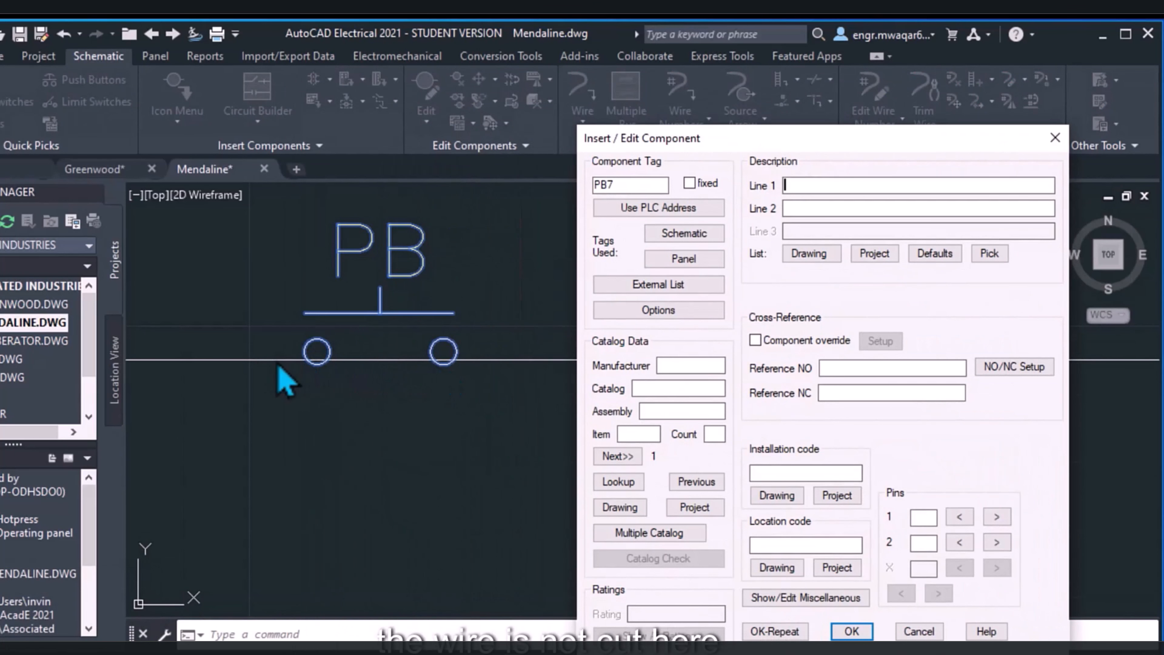
Copy the description from the existing START MOTOR push button, and replace its second line with PUSH BUTTON
drag(825, 138, 587, 32)
click(743, 149)
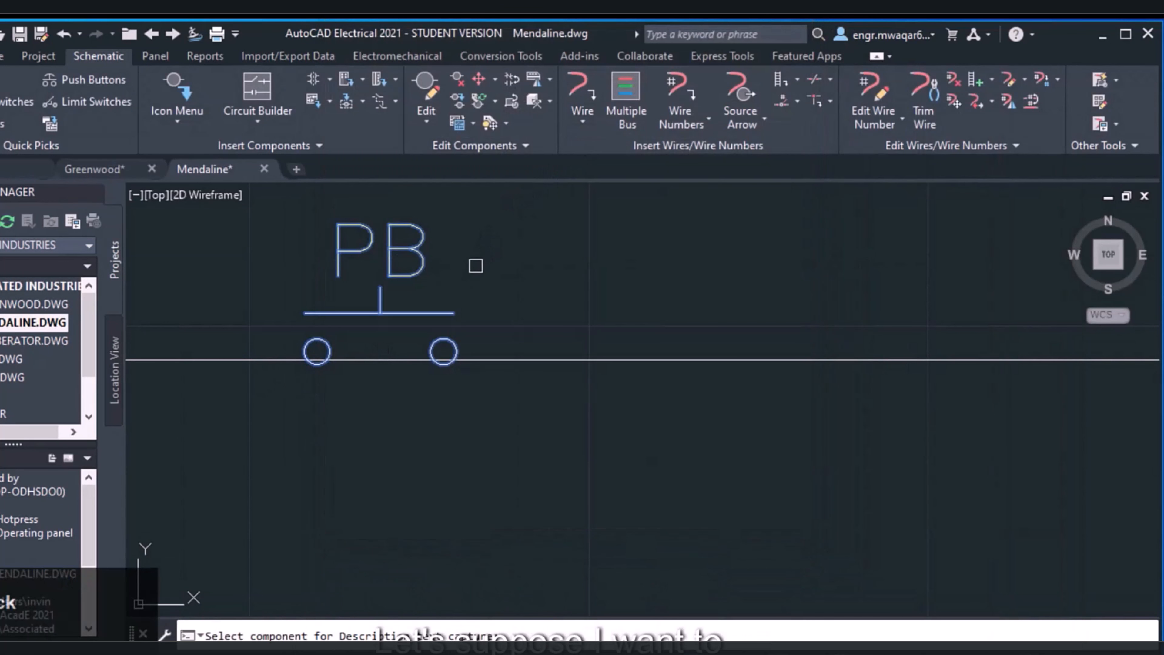
scroll(475, 266, down, 7)
scroll(303, 257, up, 5)
click(305, 321)
drag(573, 103, 458, 117)
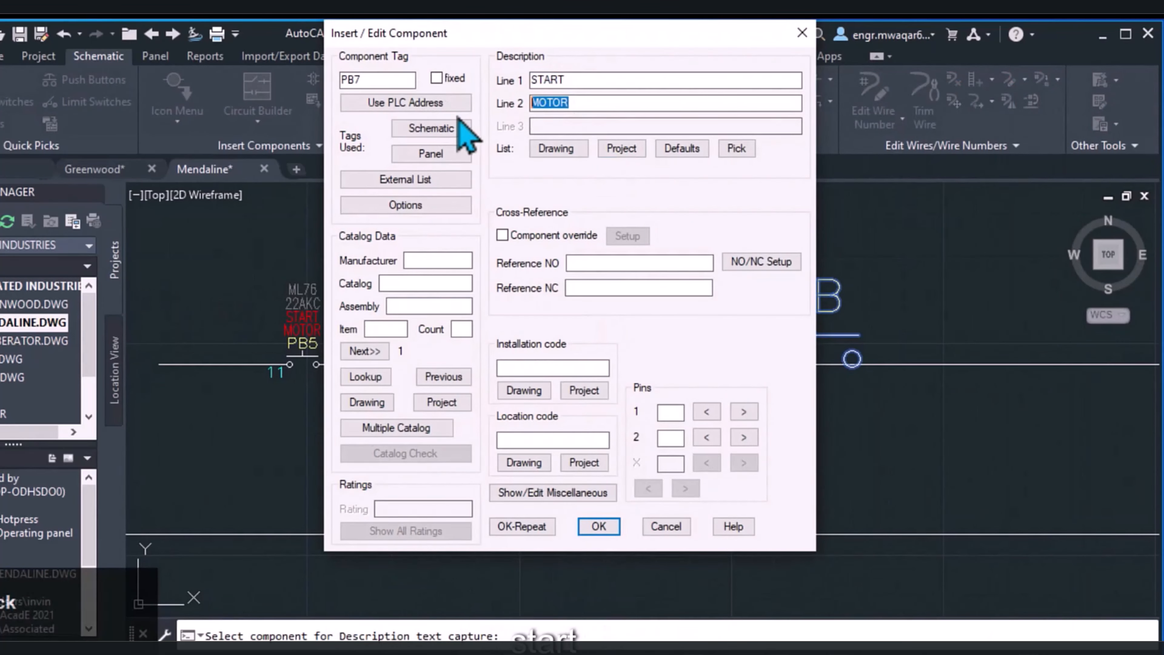
text(PUSH BUTTON)
Assign installation code ML76 and location code 22AKC from the codes used in this drawing
click(524, 390)
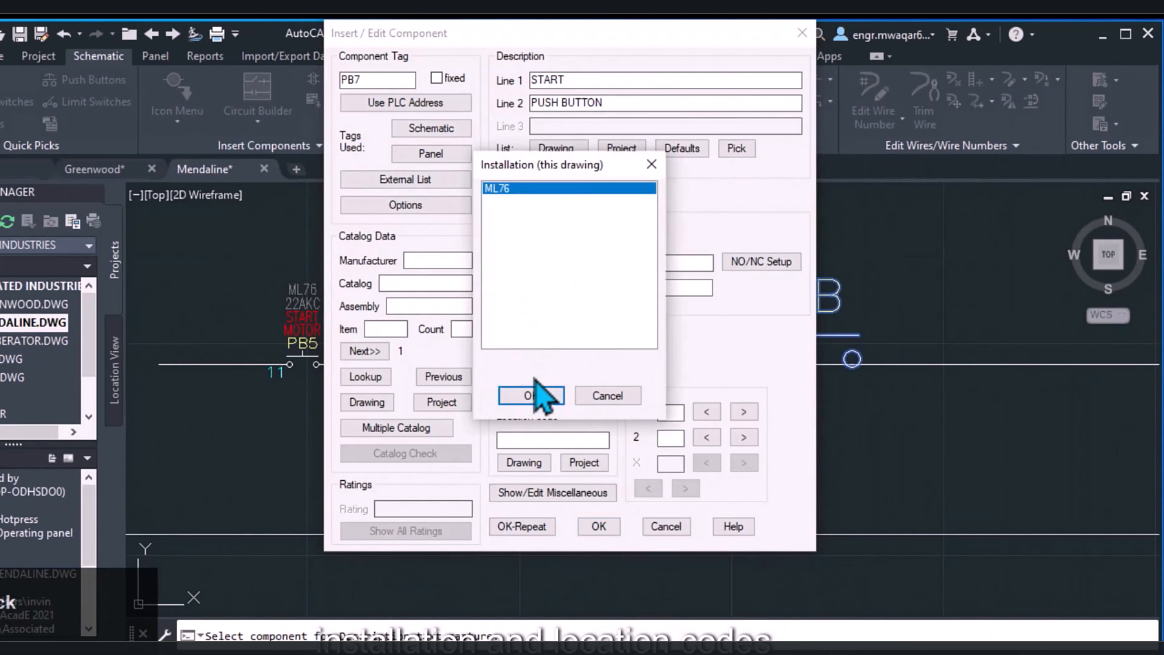
click(534, 395)
click(524, 462)
click(534, 392)
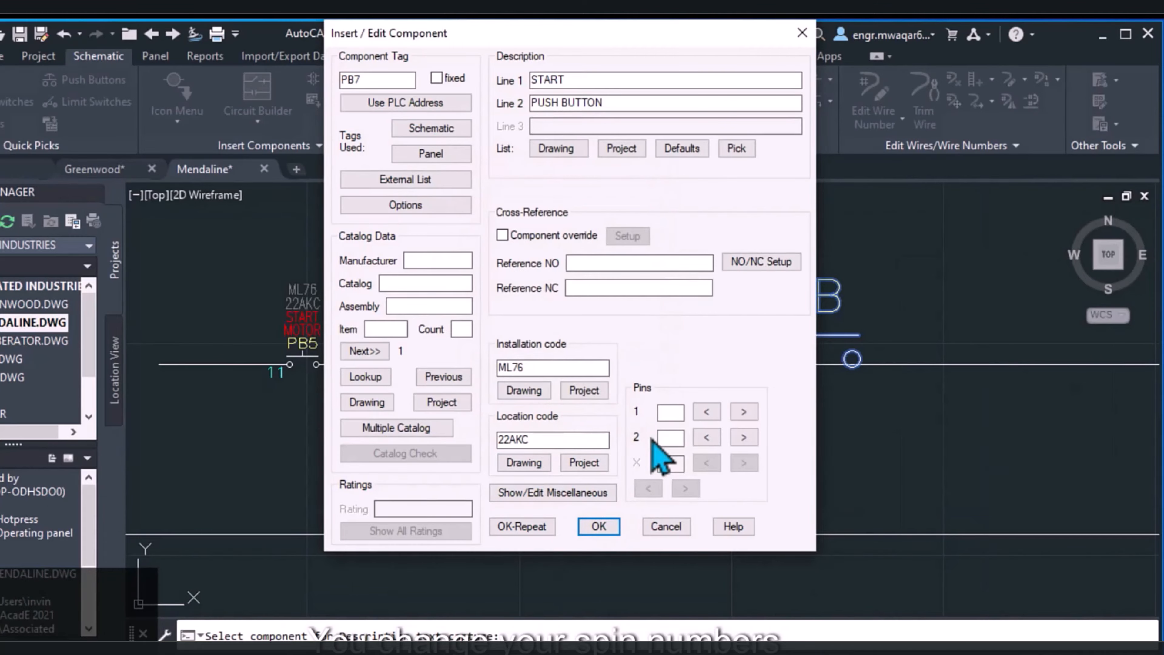
Set the large push button's pins to PB1 and PB2 and accept the component data
click(670, 412)
text(M1)
drag(668, 412, 638, 420)
click(599, 526)
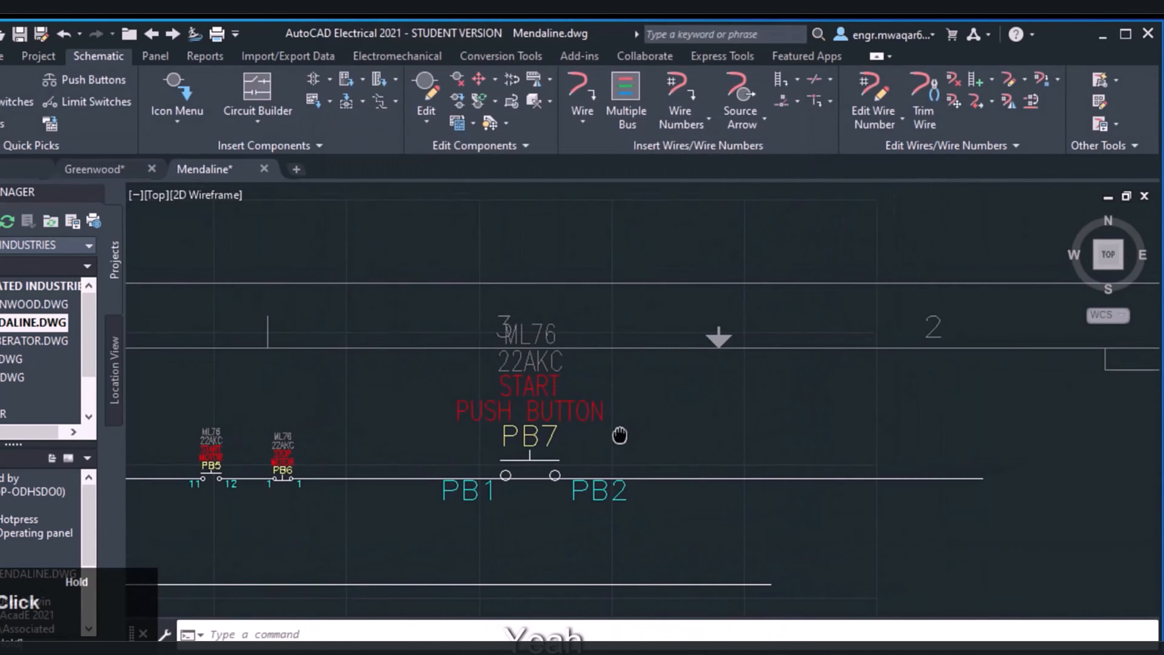
Move the START PUSH BUTTON component down onto the wire using Move Component
scroll(557, 420, down, 5)
scroll(556, 420, up, 3)
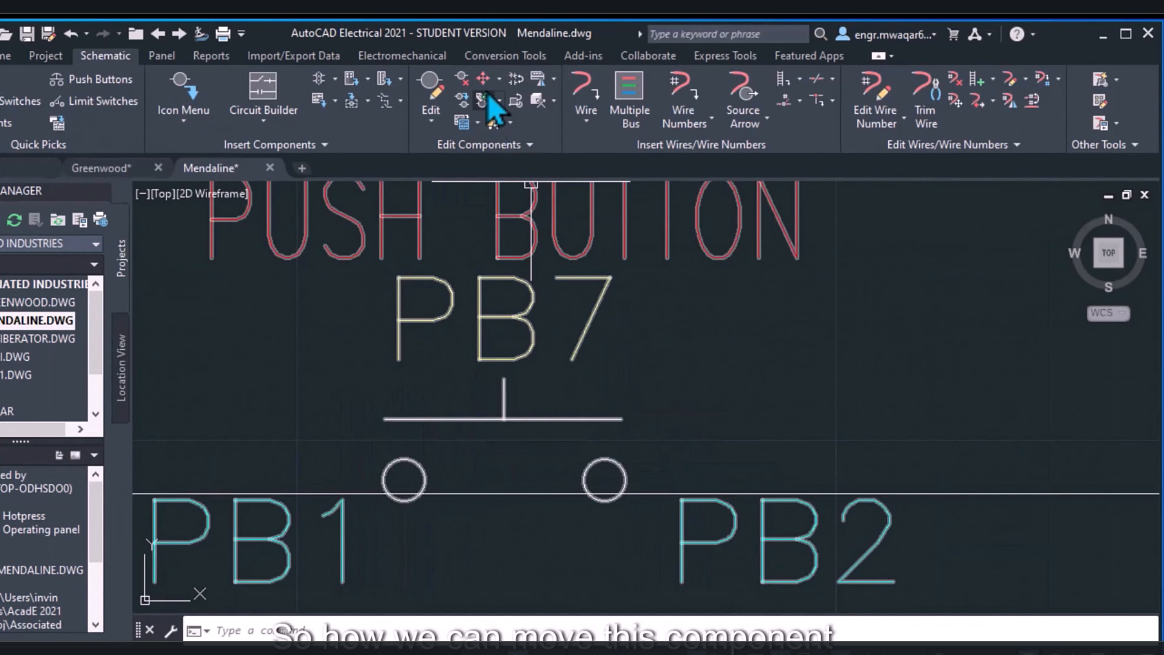
click(499, 79)
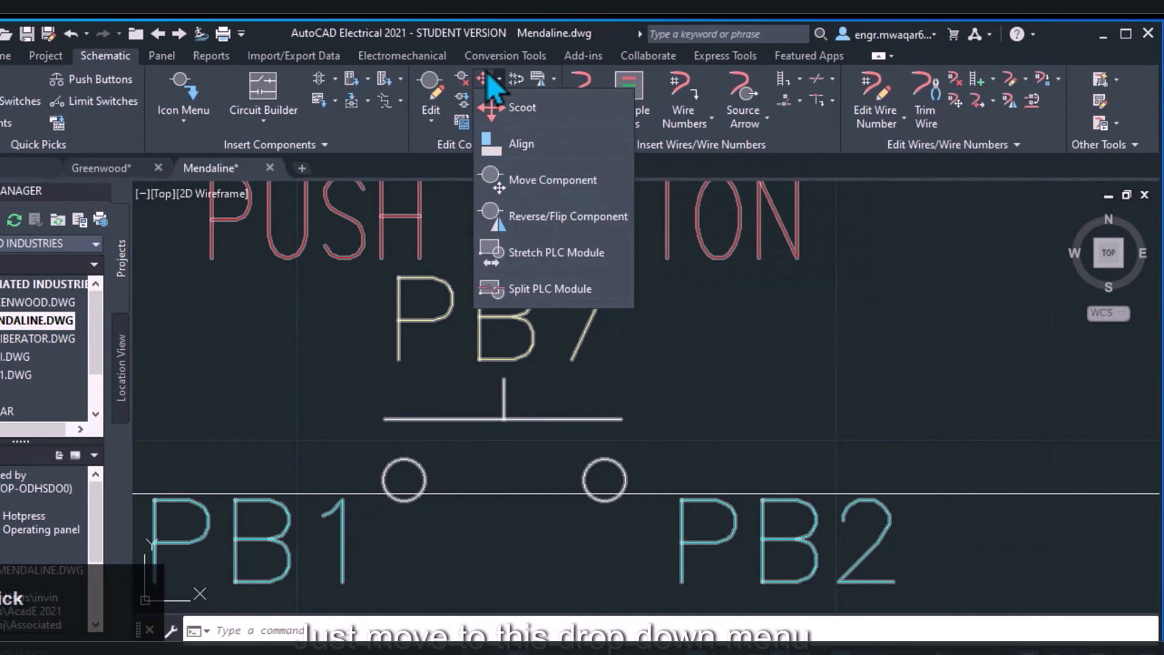
click(531, 180)
click(504, 480)
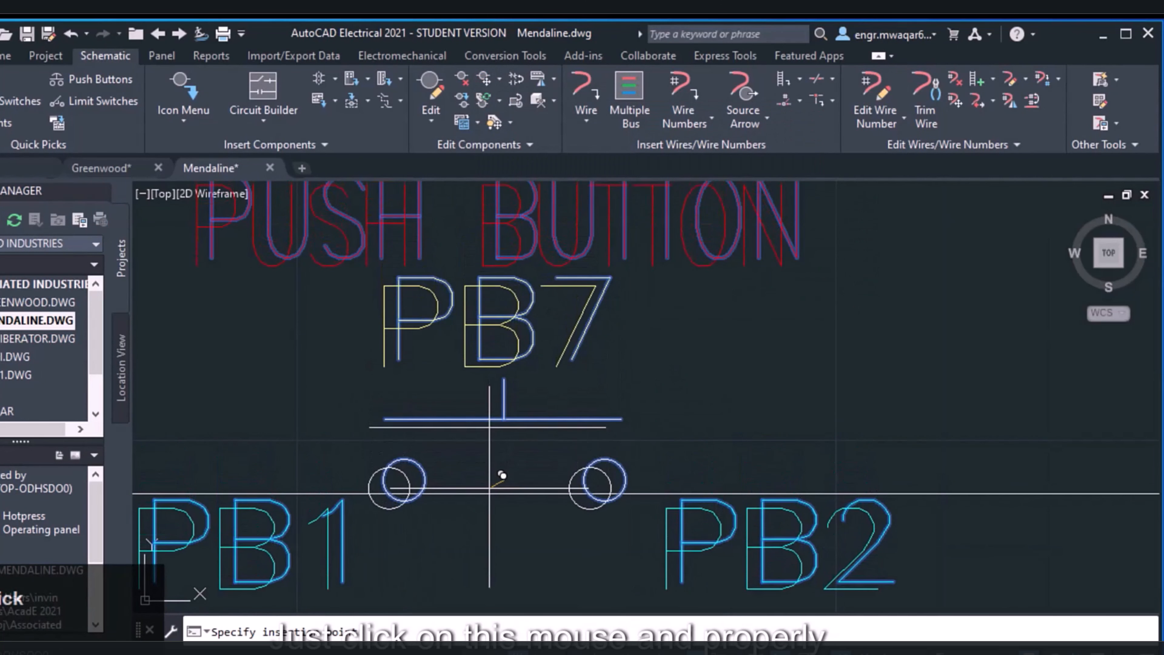
click(489, 493)
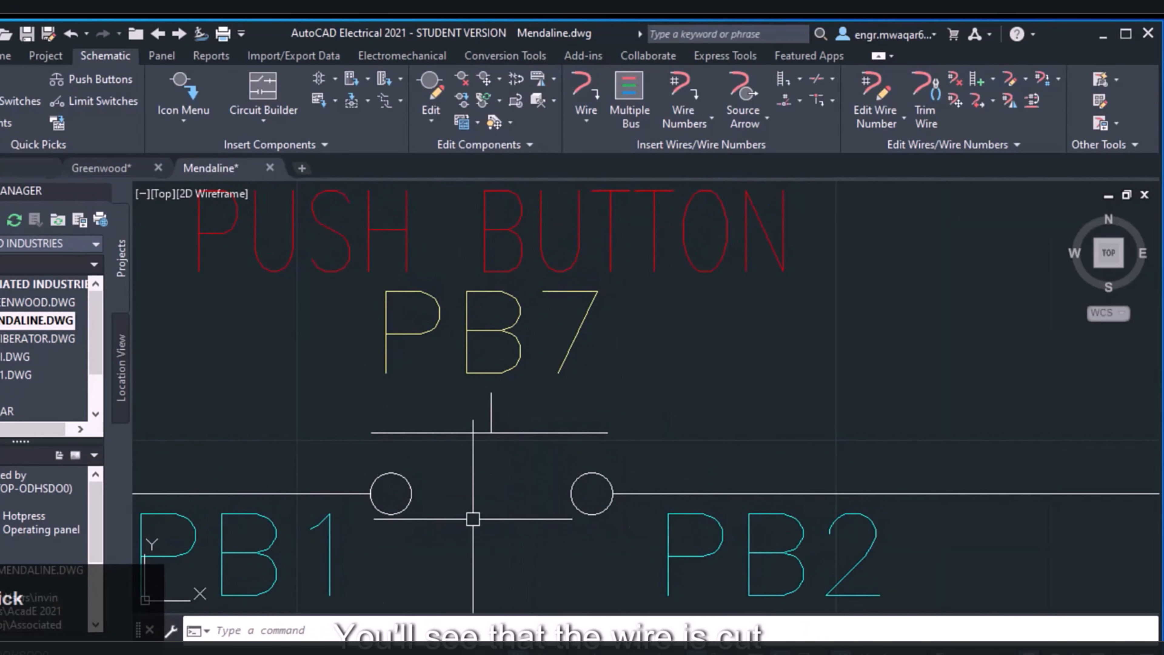
Insert a 3 Pole Thermal Circuit Breaker on the upper horizontal three-phase wires, starting from their top wire
scroll(521, 480, down, 5)
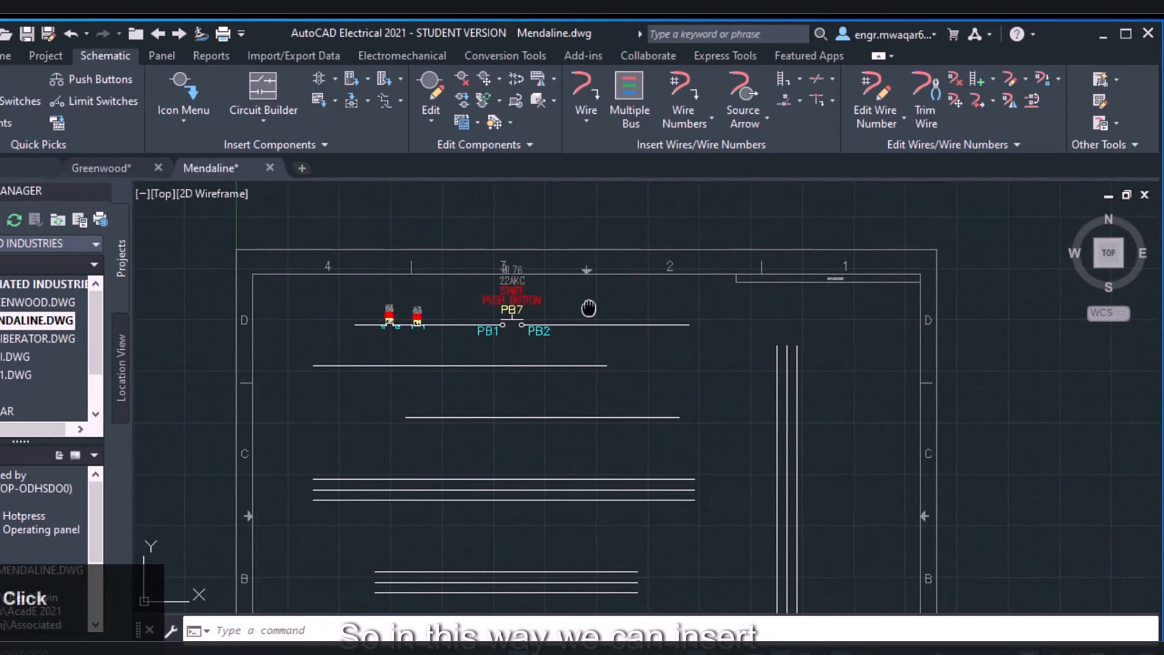
middle_drag(493, 468, 500, 348)
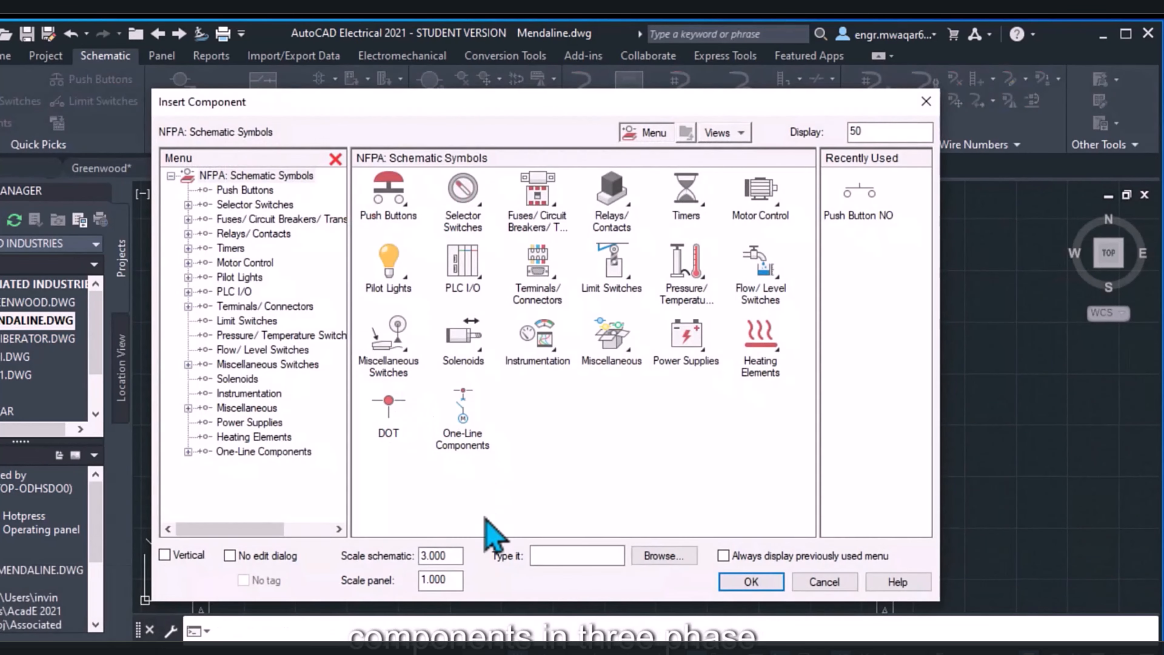
drag(450, 557, 379, 567)
click(188, 219)
click(254, 238)
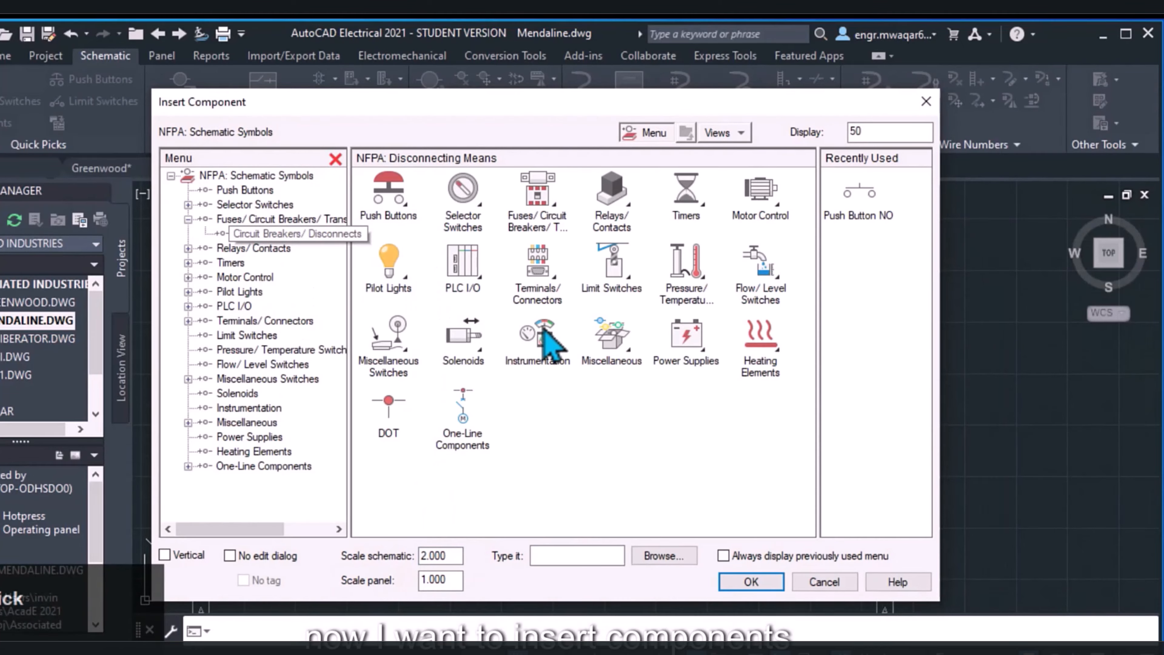
drag(550, 100, 468, 65)
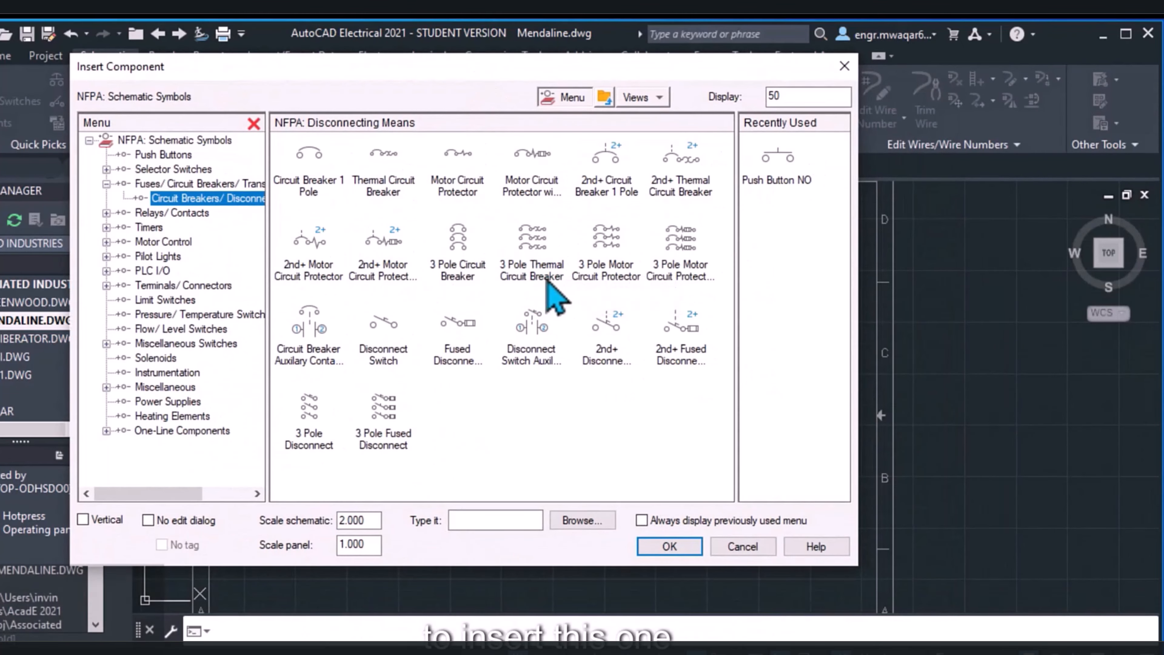
click(533, 260)
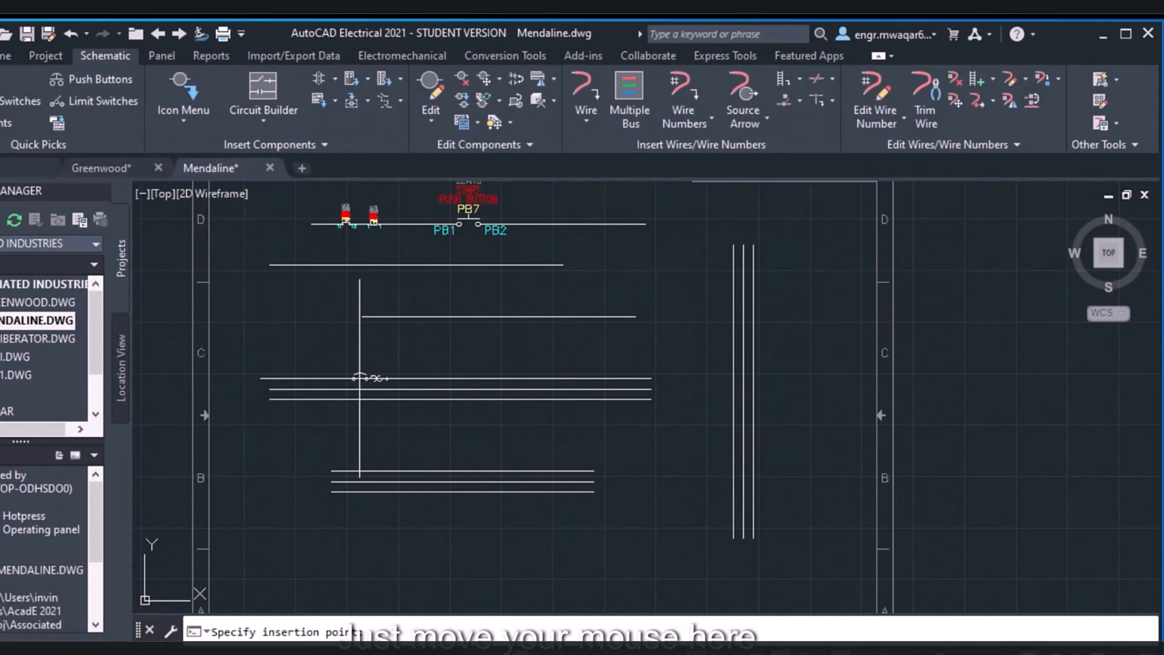
click(359, 378)
Describe the circuit breaker as POWER MOTOR on the first line and CONTROL on the second
click(540, 146)
text(POWER MOTOR)
click(568, 161)
text(CONTROL)
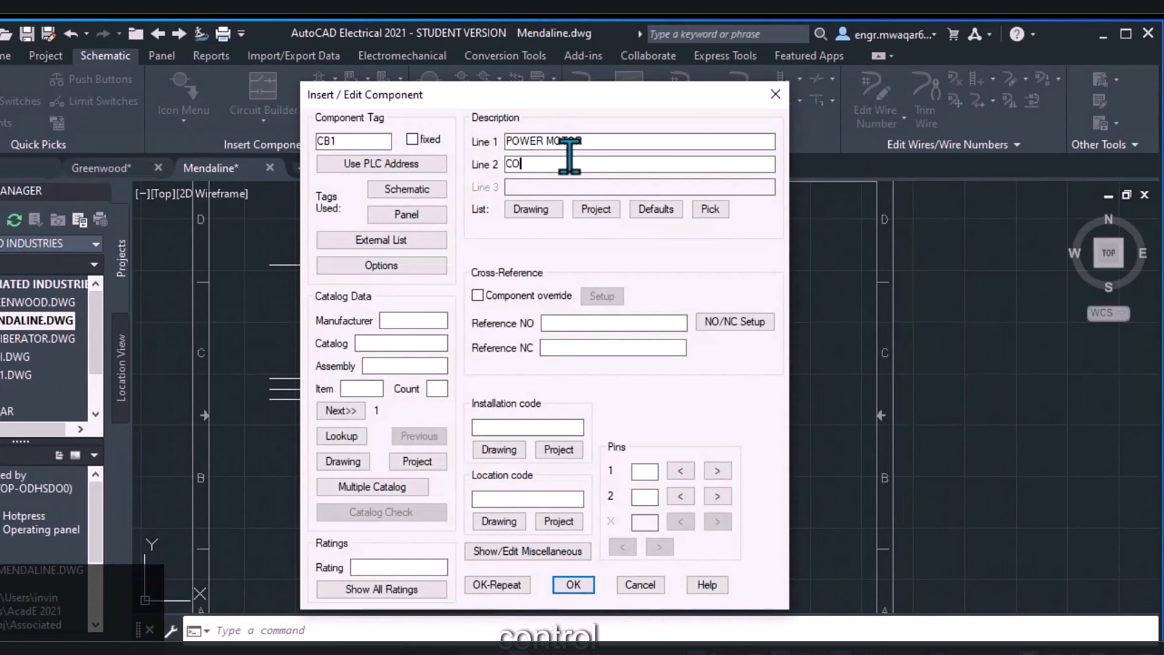
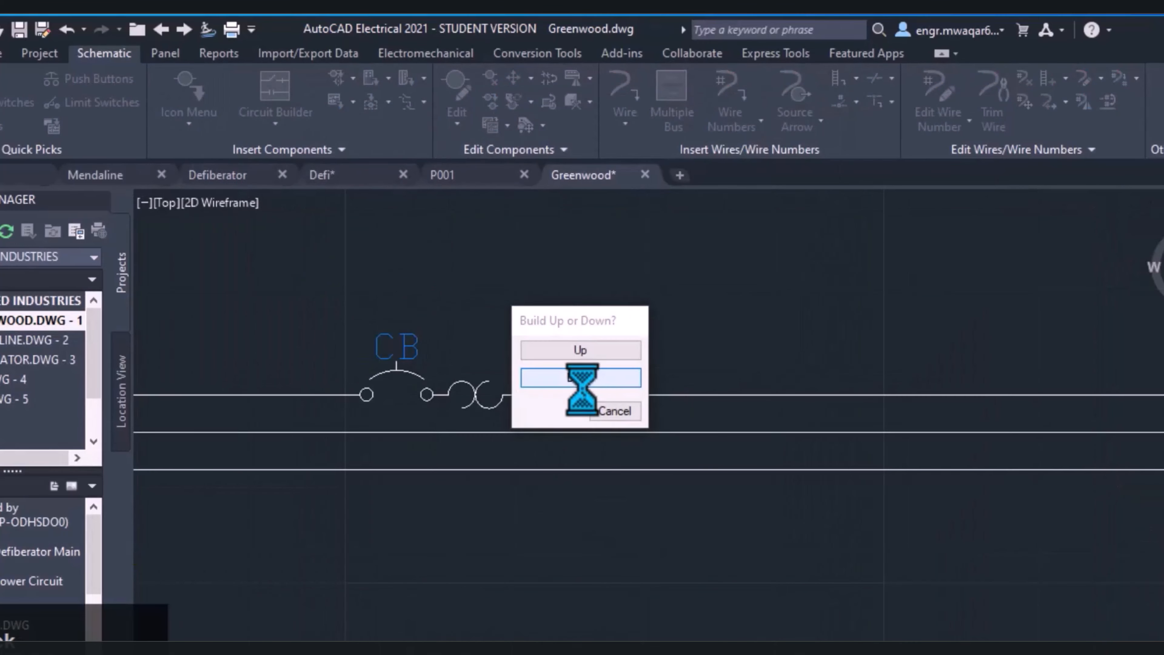
Insert a three-pole circuit breaker on the top three-phase wire, to the right of CBB-3, and accept its component data
click(591, 379)
click(612, 624)
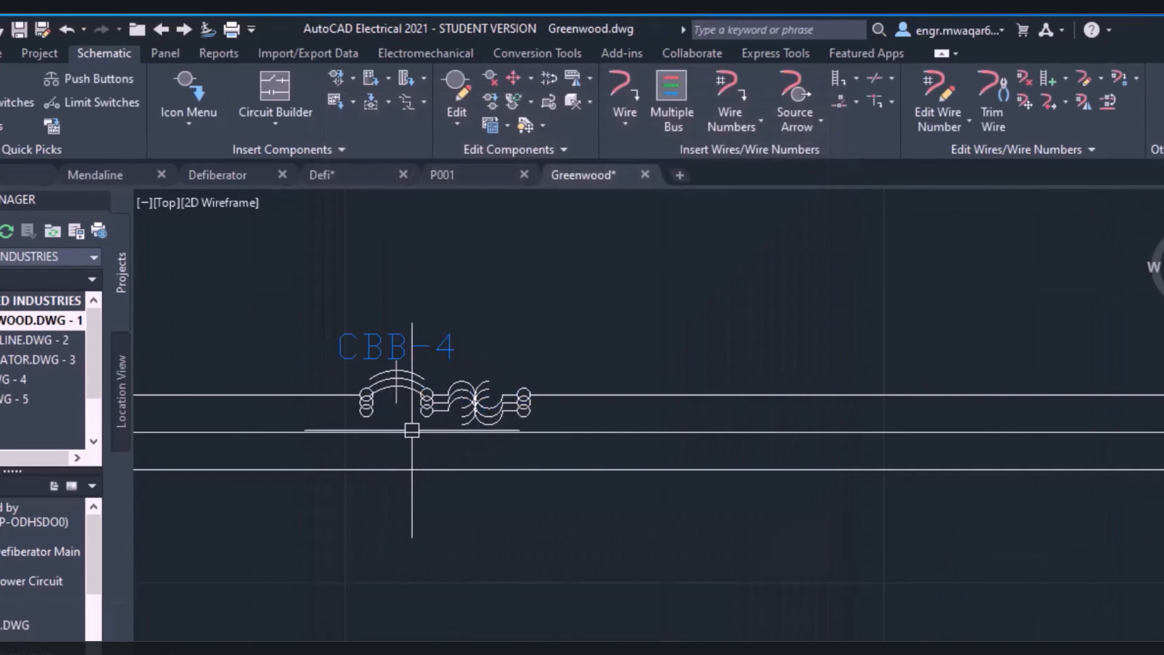
scroll(463, 441, up, 4)
scroll(380, 316, down, 6)
Adjust the three-phase spacing in the drawing format properties of GREENWOOD.DWG
right_click(50, 319)
mouse_move(110, 482)
click(248, 485)
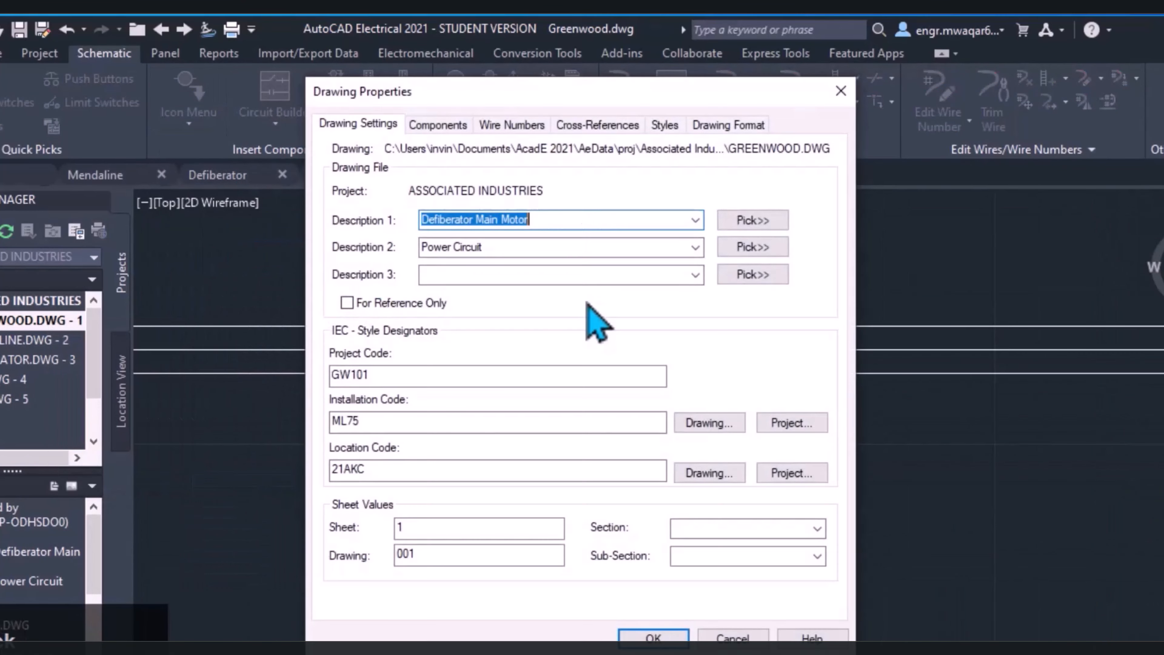
click(728, 125)
click(653, 638)
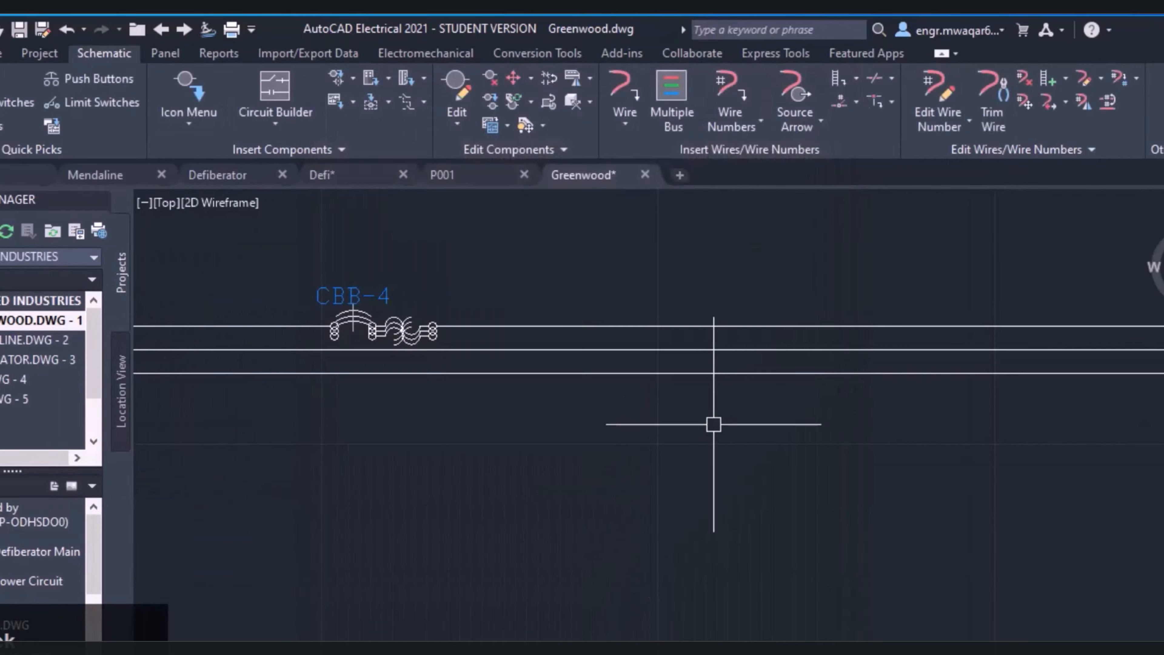
Insert a three-pole circuit breaker in the empty area below the three-phase wires, near CBB-2 and CBB-3, and accept its component data
click(195, 98)
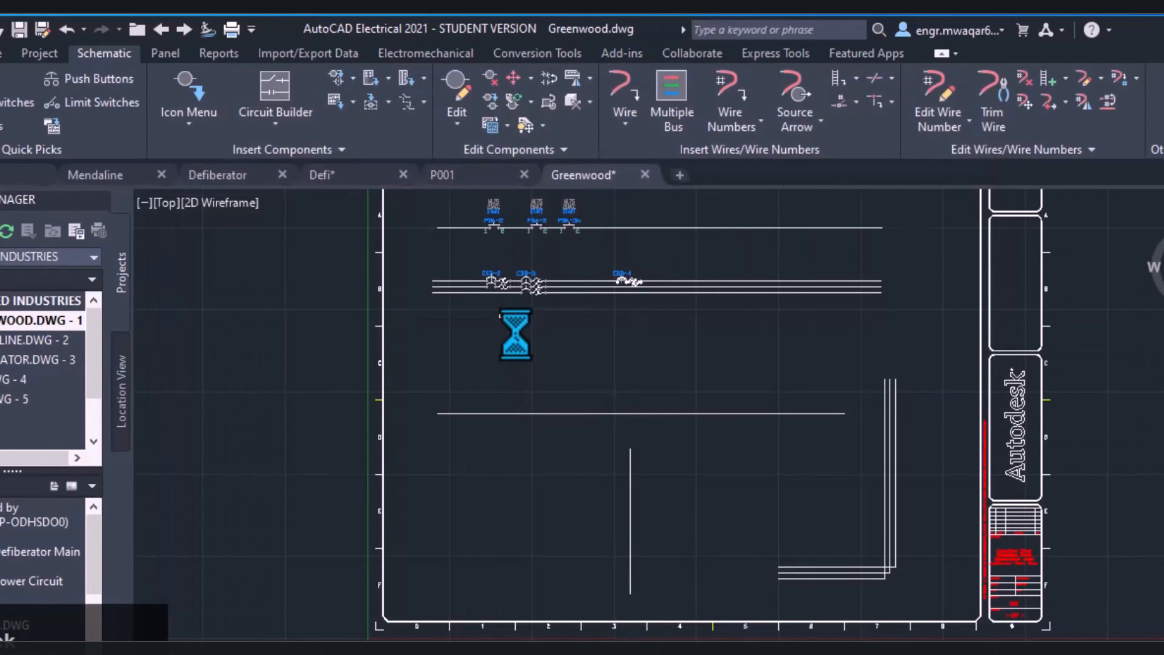
click(515, 321)
click(579, 376)
click(605, 626)
scroll(550, 298, up, 6)
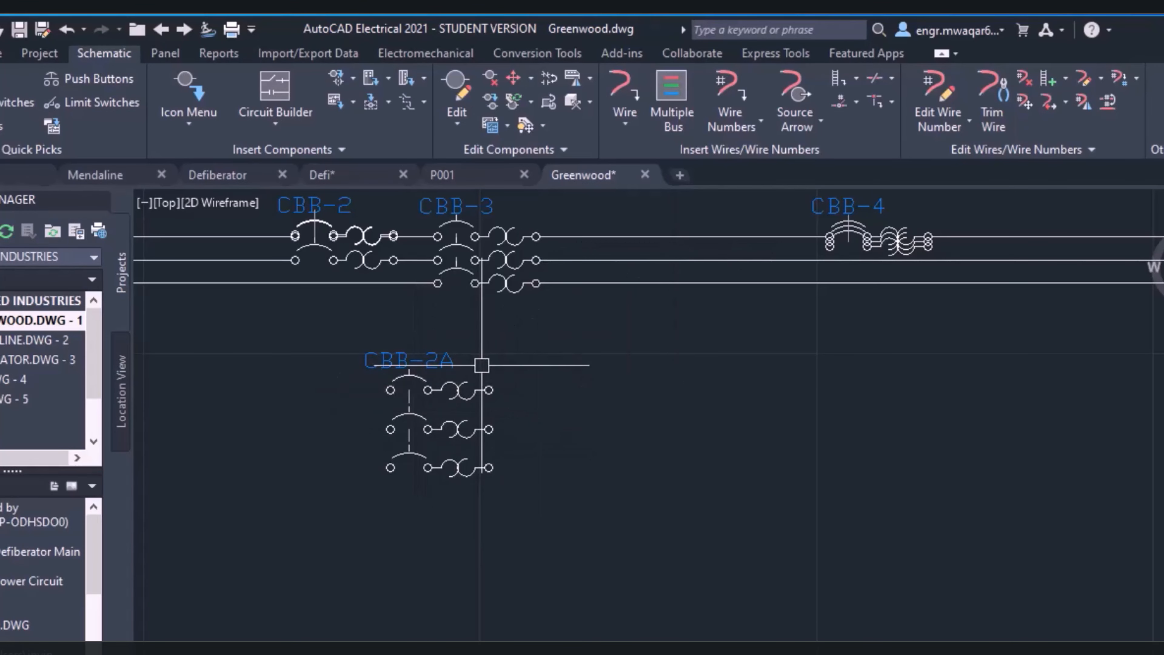
Widen the three-phase spacing further in GREENWOOD.DWG's drawing format properties
right_click(37, 320)
mouse_move(170, 493)
click(257, 486)
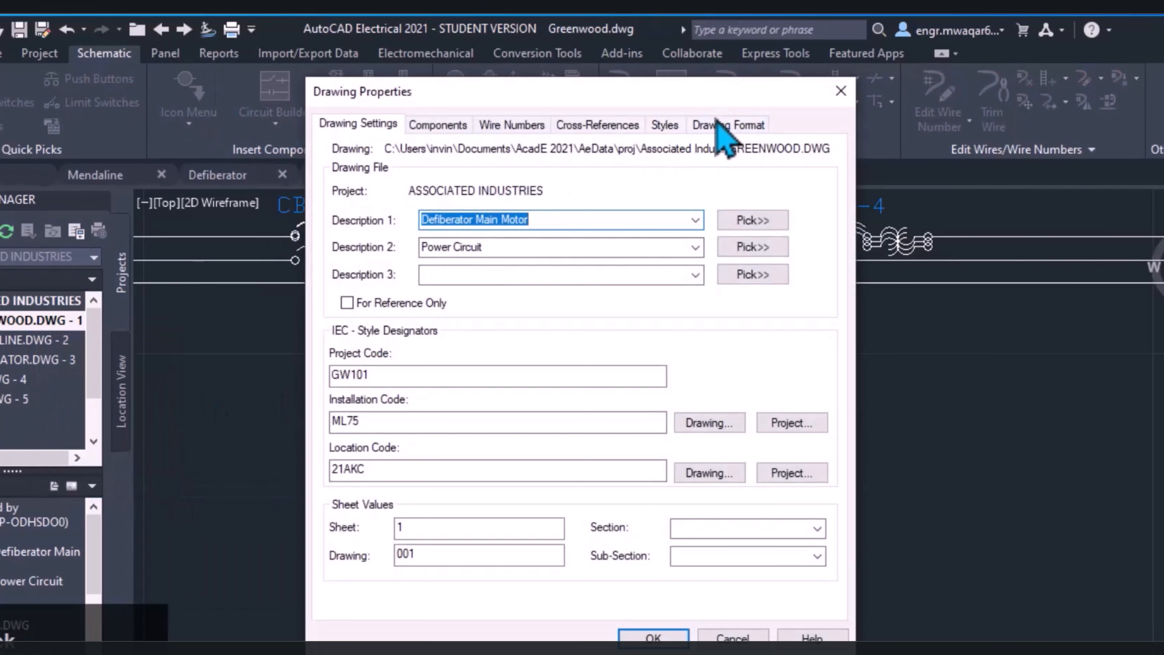
click(728, 123)
click(653, 638)
Insert another three-pole circuit breaker in the empty area to the right of CBB-2A and accept its component data
click(190, 98)
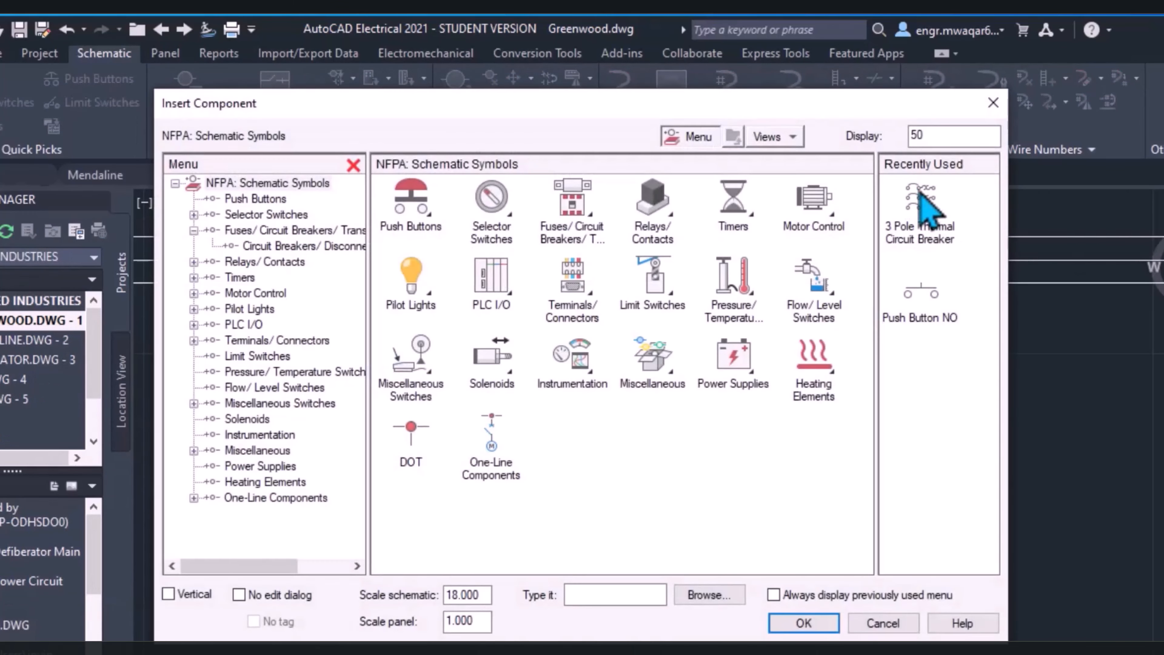
click(920, 193)
click(599, 376)
click(584, 378)
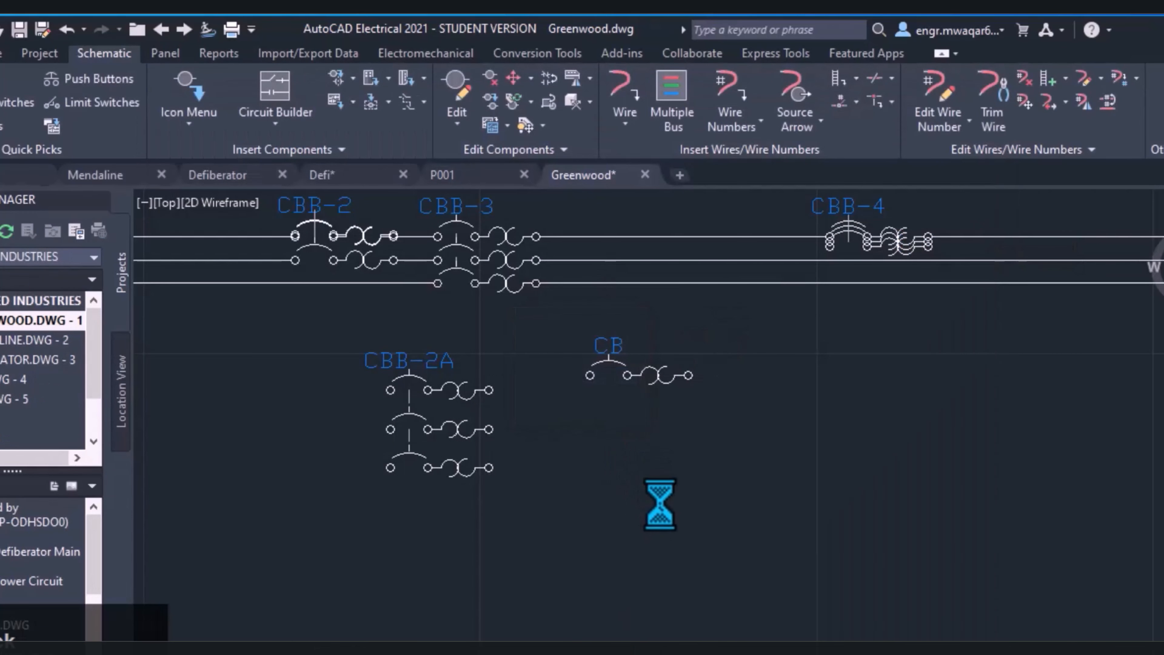
click(683, 633)
scroll(688, 413, down, 6)
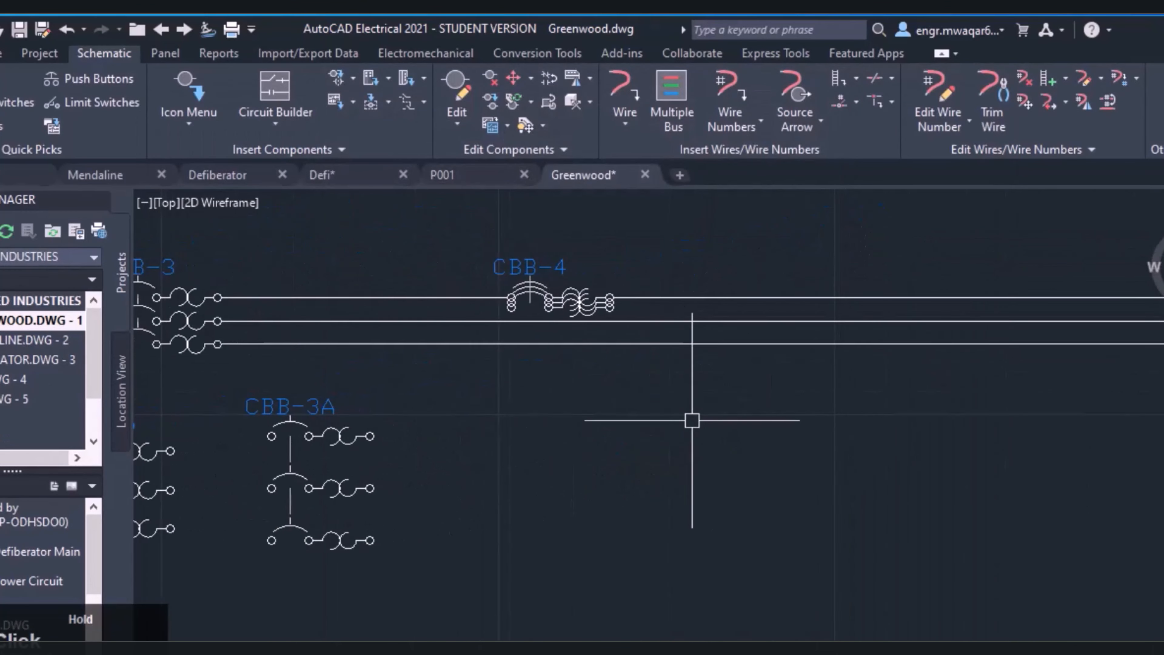
Copy the first pole of circuit breaker CBB-3A onto the top three-phase wire right of CBB-4, accepting its component data
click(496, 101)
click(520, 408)
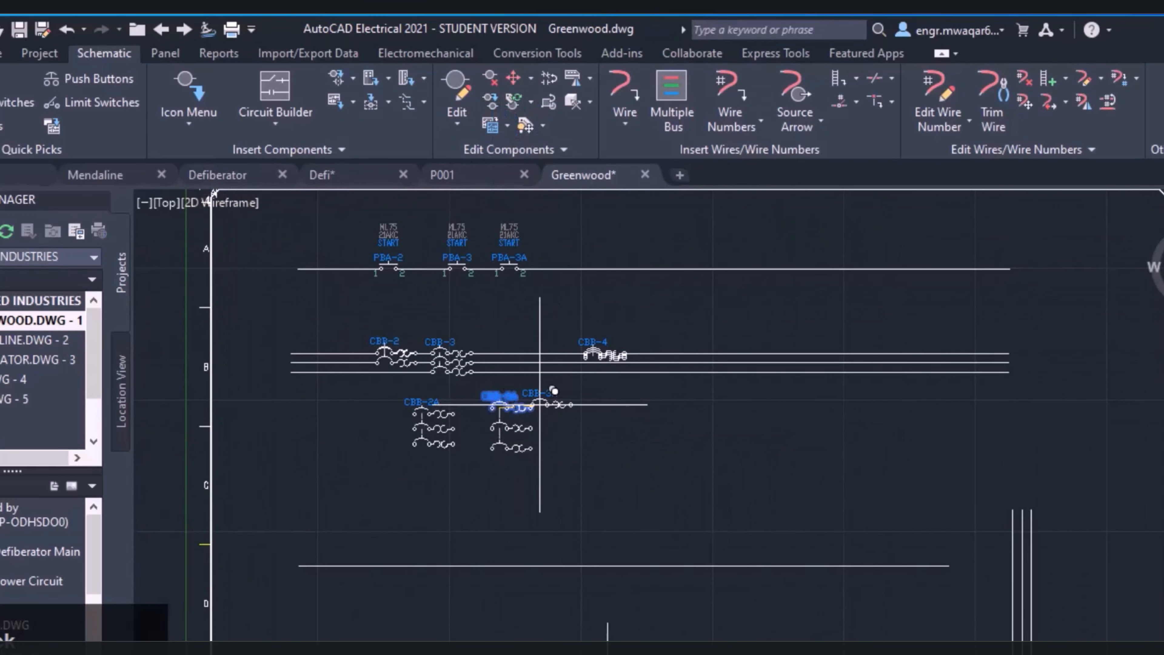
scroll(696, 358, up, 2)
click(678, 351)
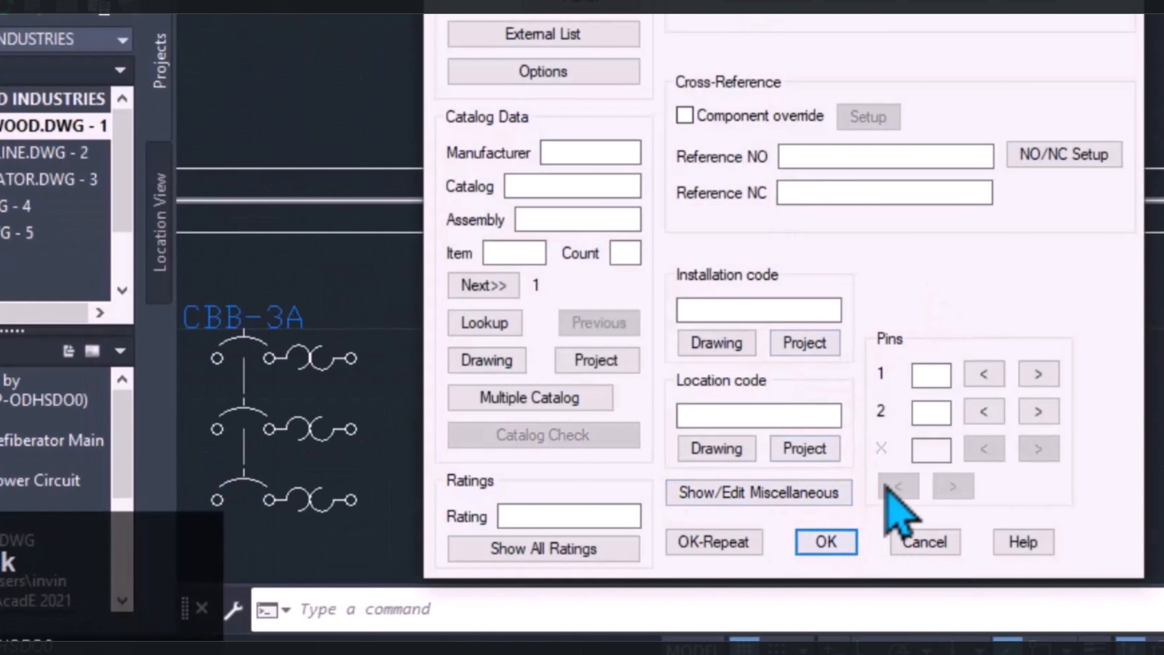
click(822, 541)
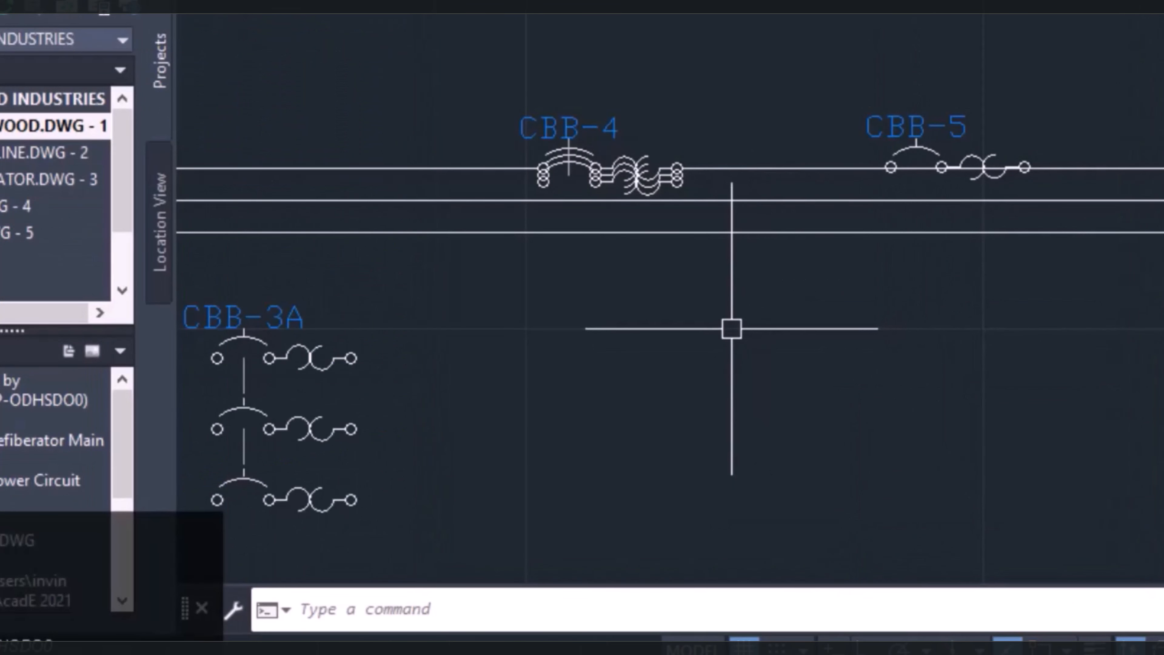
middle_drag(529, 350, 1025, 244)
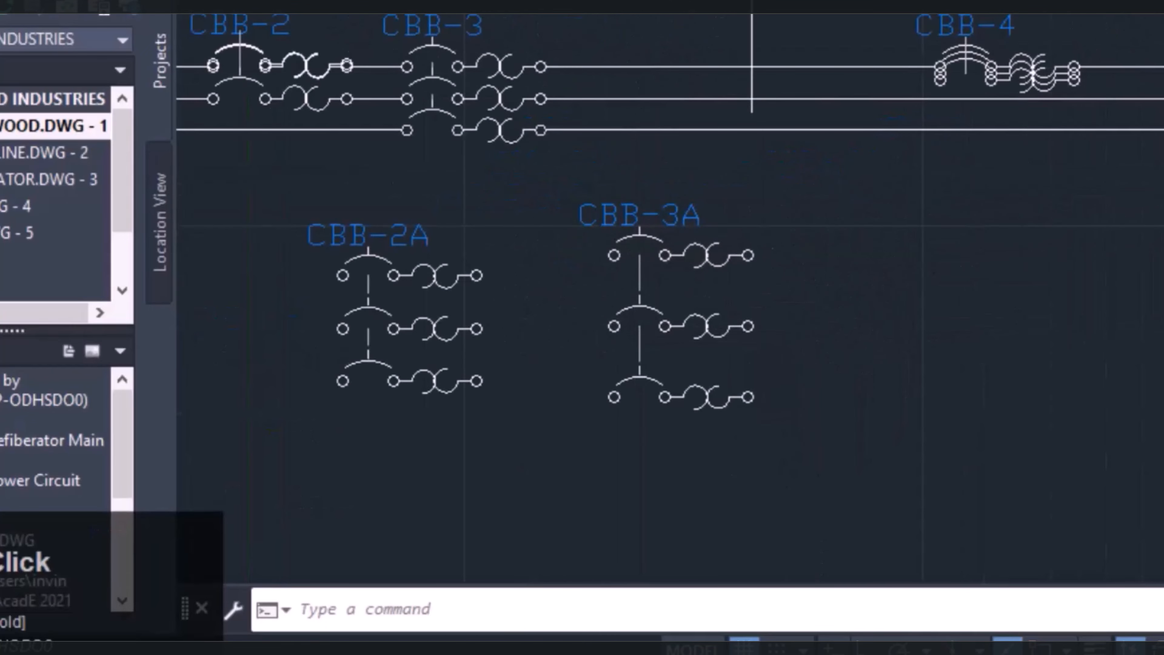
click(640, 243)
scroll(1159, 67, up, 4)
click(1151, 51)
click(606, 630)
scroll(848, 398, down, 8)
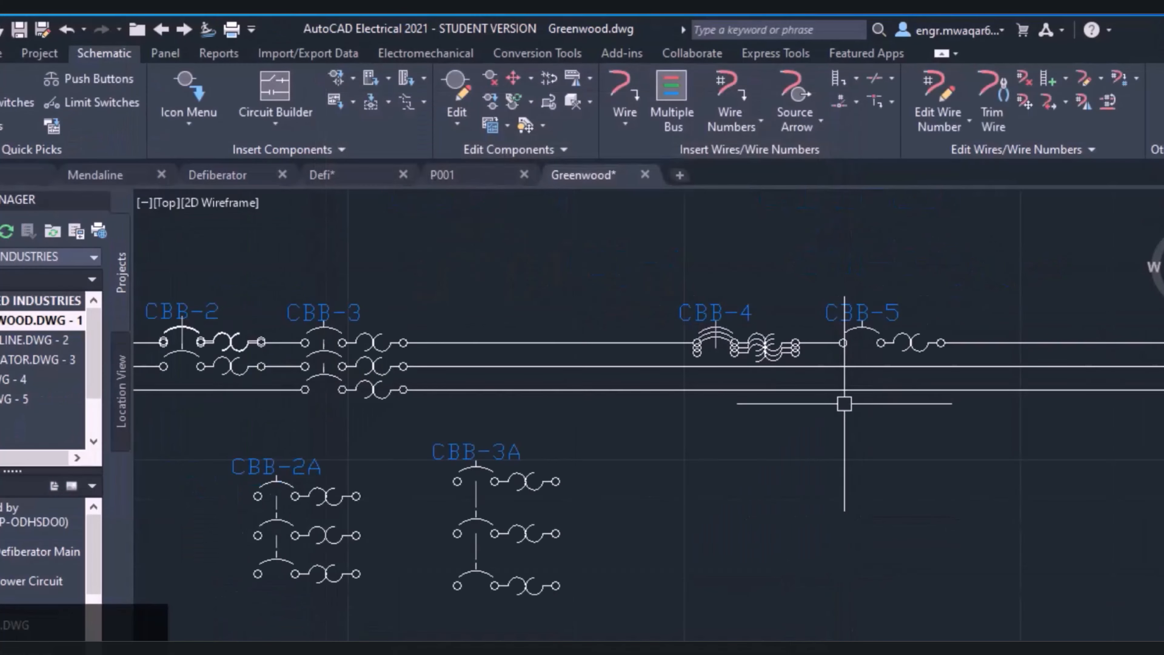
middle_drag(782, 444, 552, 402)
scroll(558, 299, down, 2)
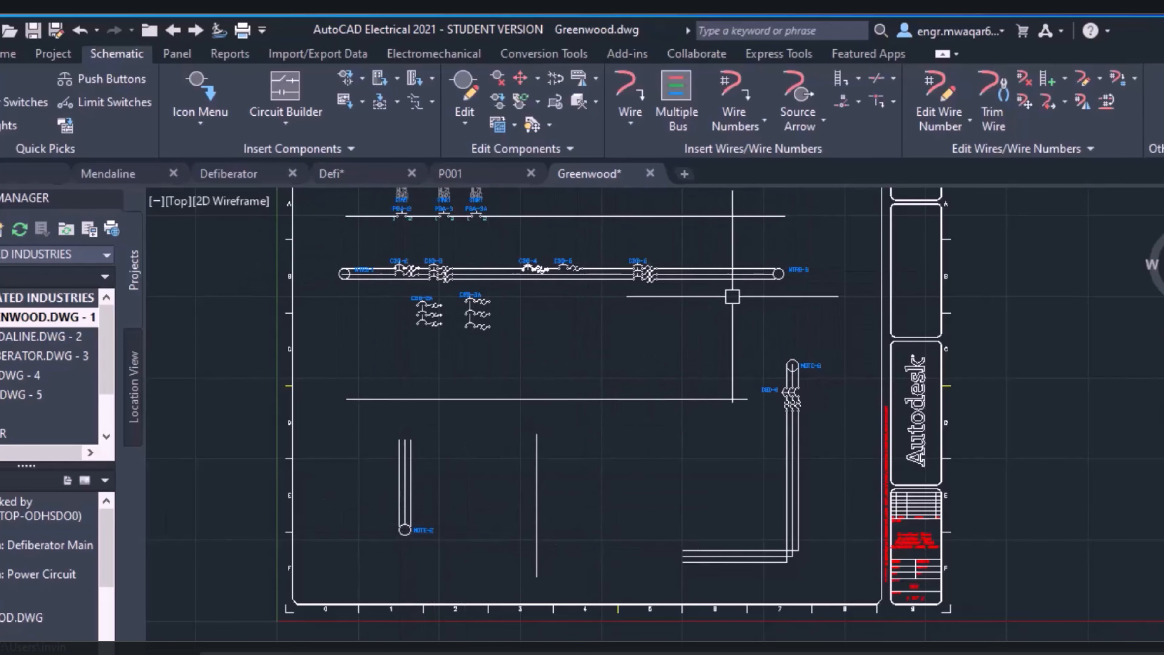
scroll(770, 274, up, 4)
scroll(779, 274, down, 4)
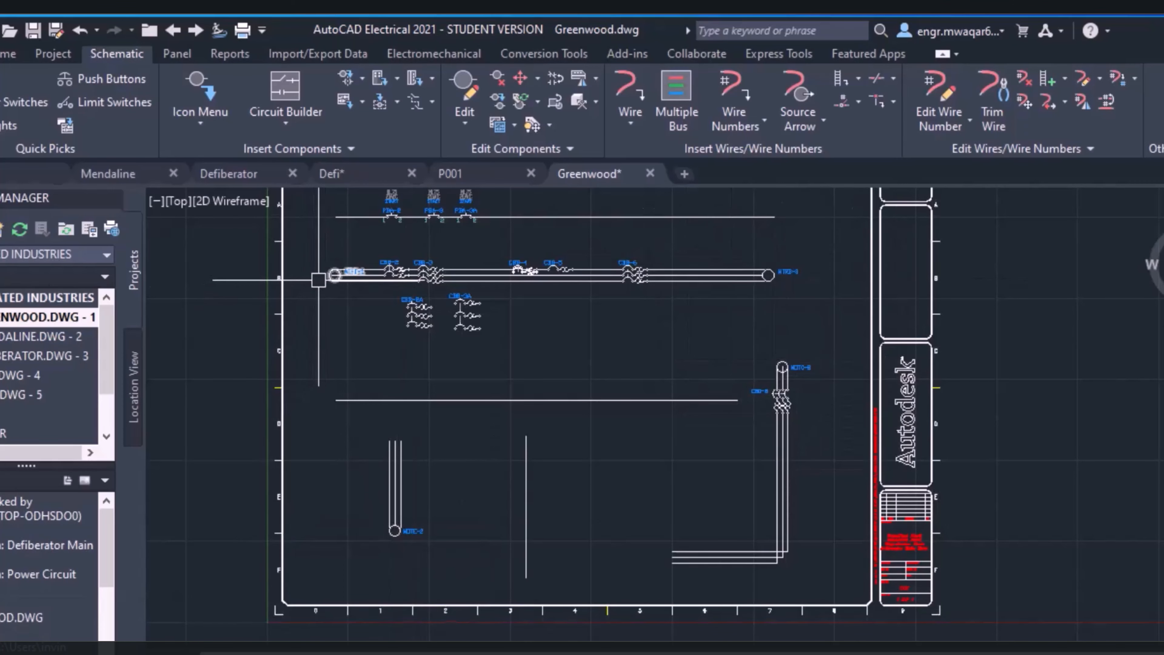
middle_drag(607, 321, 588, 369)
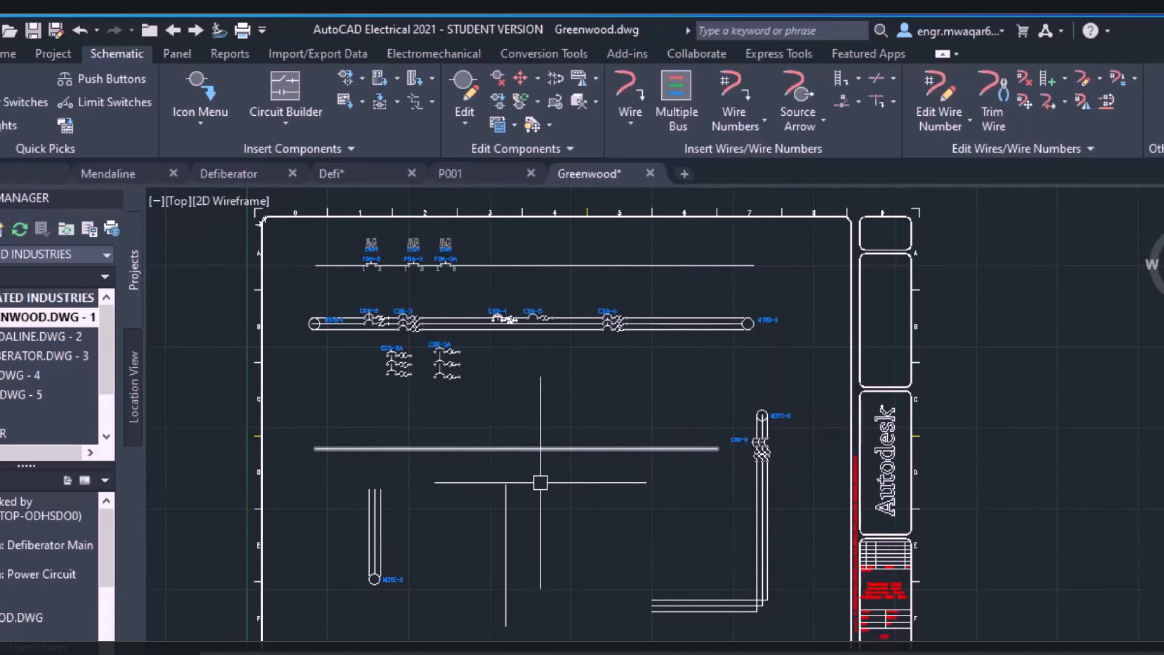
mouse_move(571, 401)
middle_down()
mouse_move(575, 343)
mouse_move(568, 378)
middle_up()
Open the Catalog Browser to view this way of inserting components, and close it
click(200, 120)
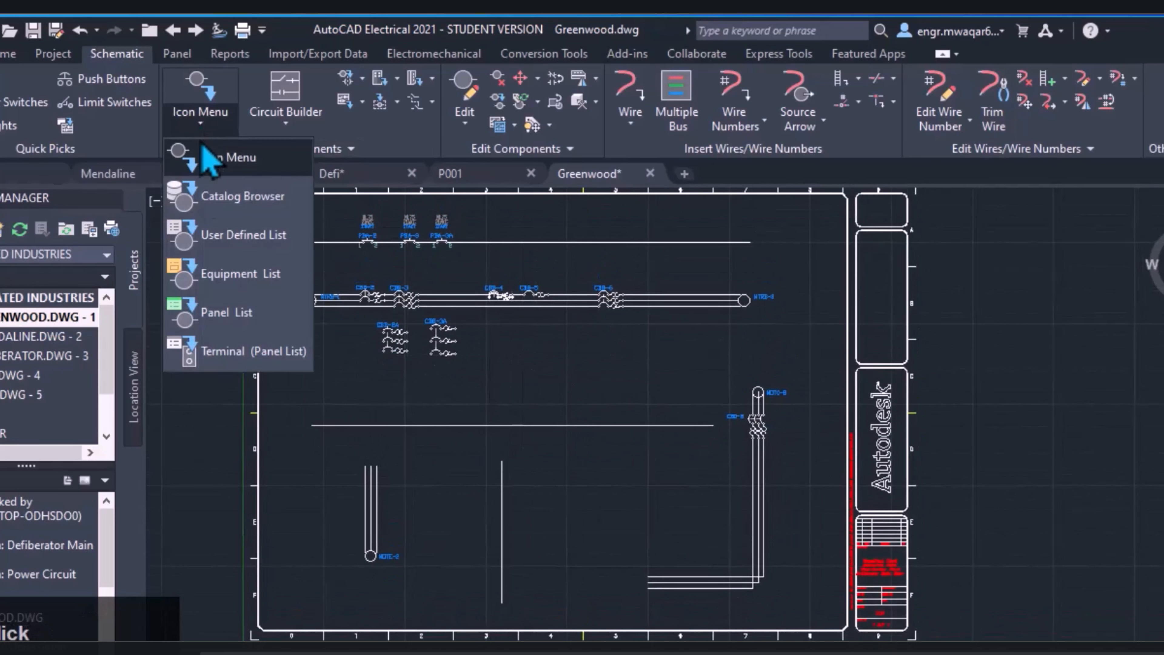
click(231, 197)
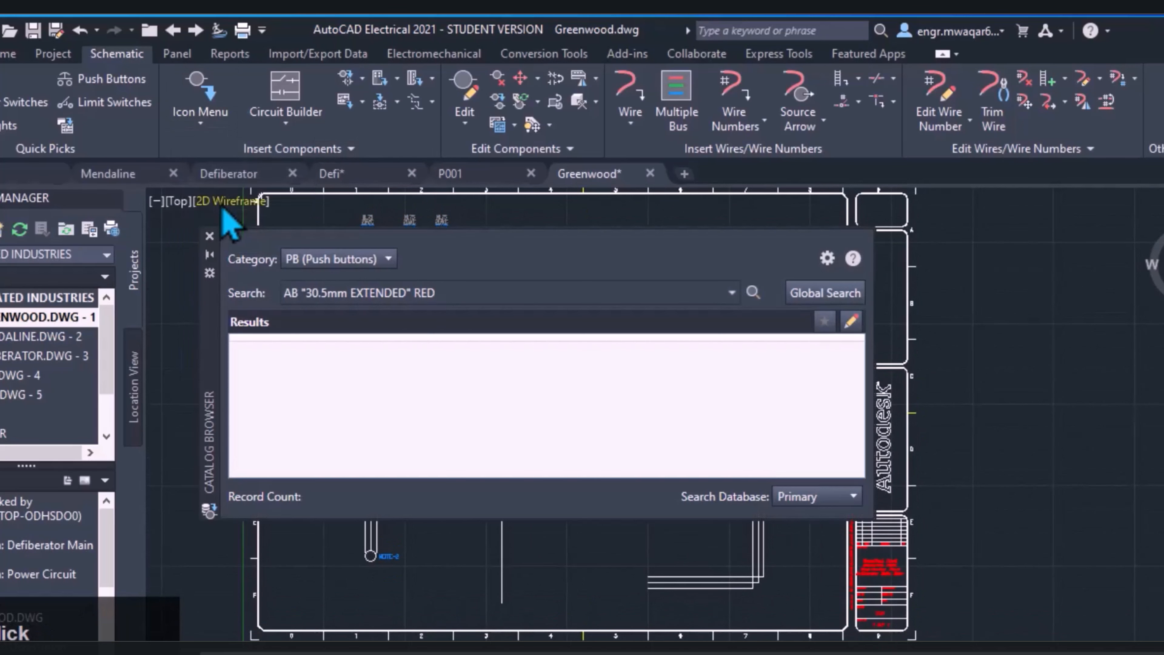
click(210, 236)
View the User Defined List, select the full volt, non-rev, KVAR 3-phase motor circuit, and cancel without inserting it
click(134, 123)
click(137, 192)
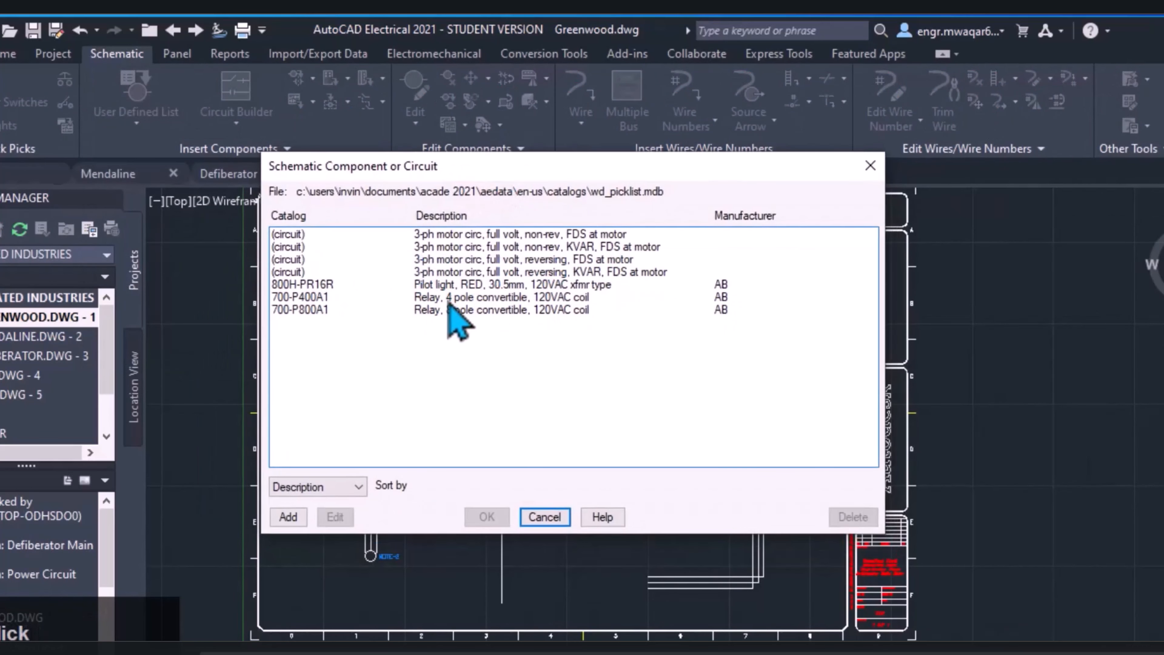
click(551, 247)
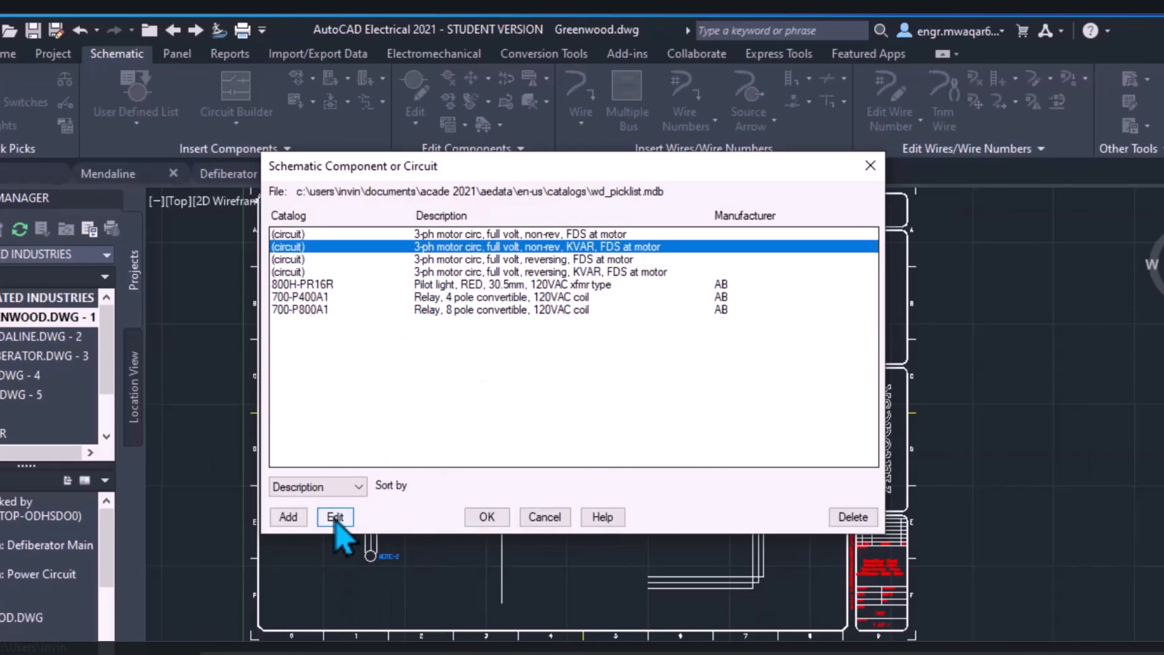
click(539, 521)
Look through the database files offered for an Equipment List insertion and cancel the file selection
click(137, 120)
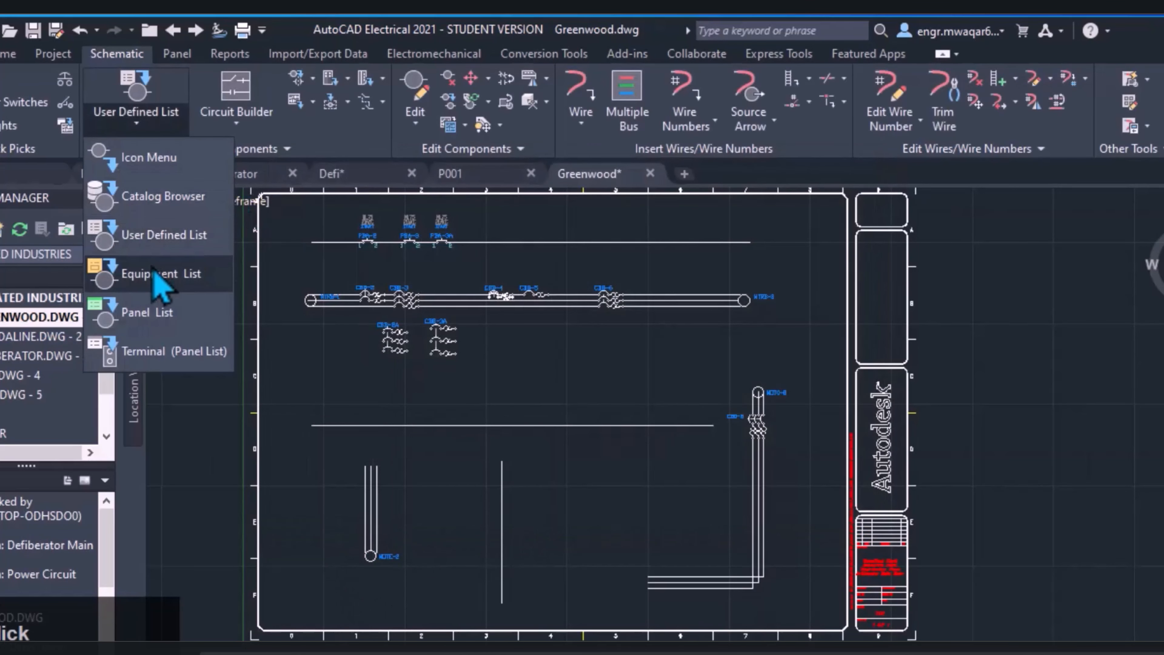
click(156, 271)
scroll(484, 369, down, 5)
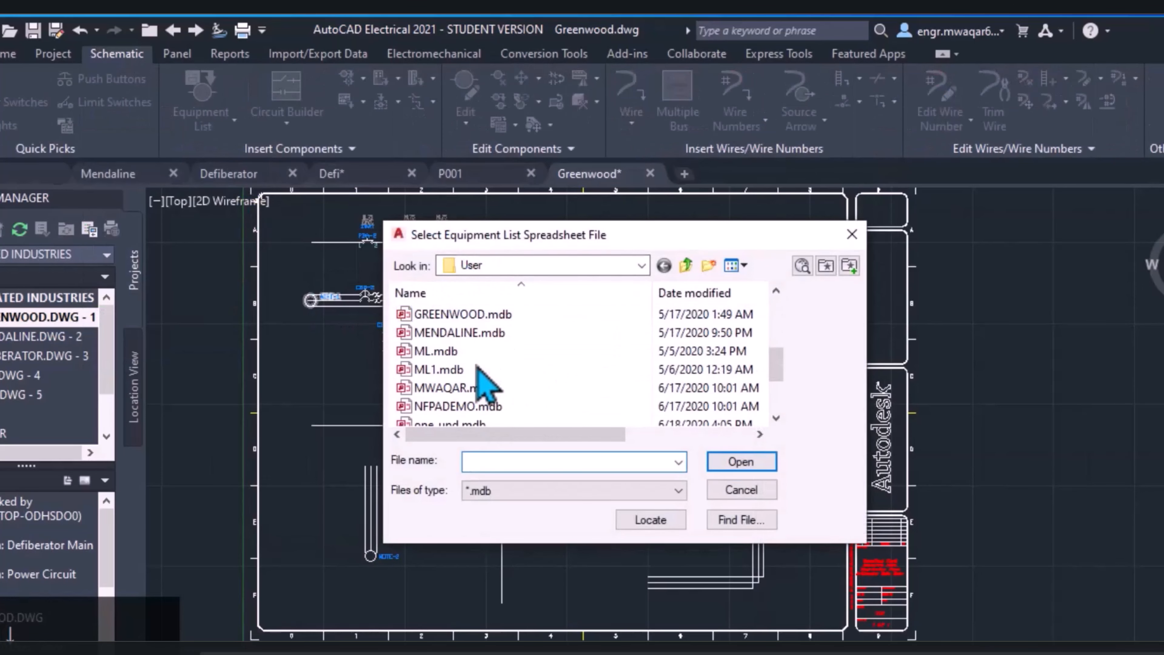
scroll(494, 403, up, 5)
scroll(509, 392, down, 5)
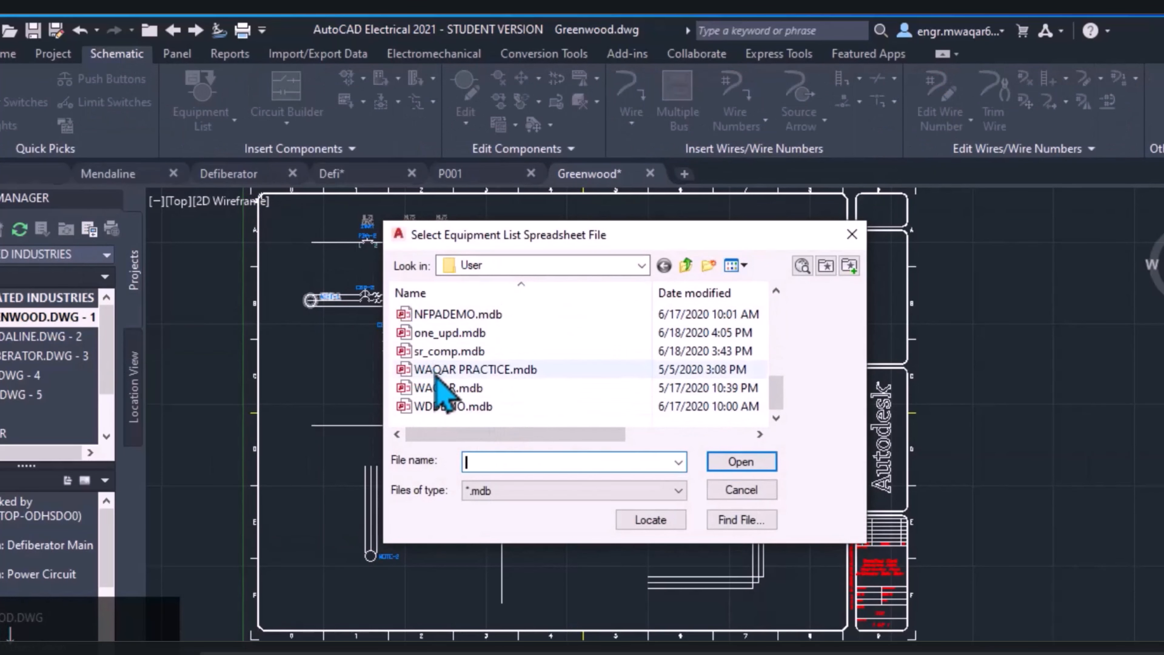
scroll(444, 394, up, 5)
click(739, 490)
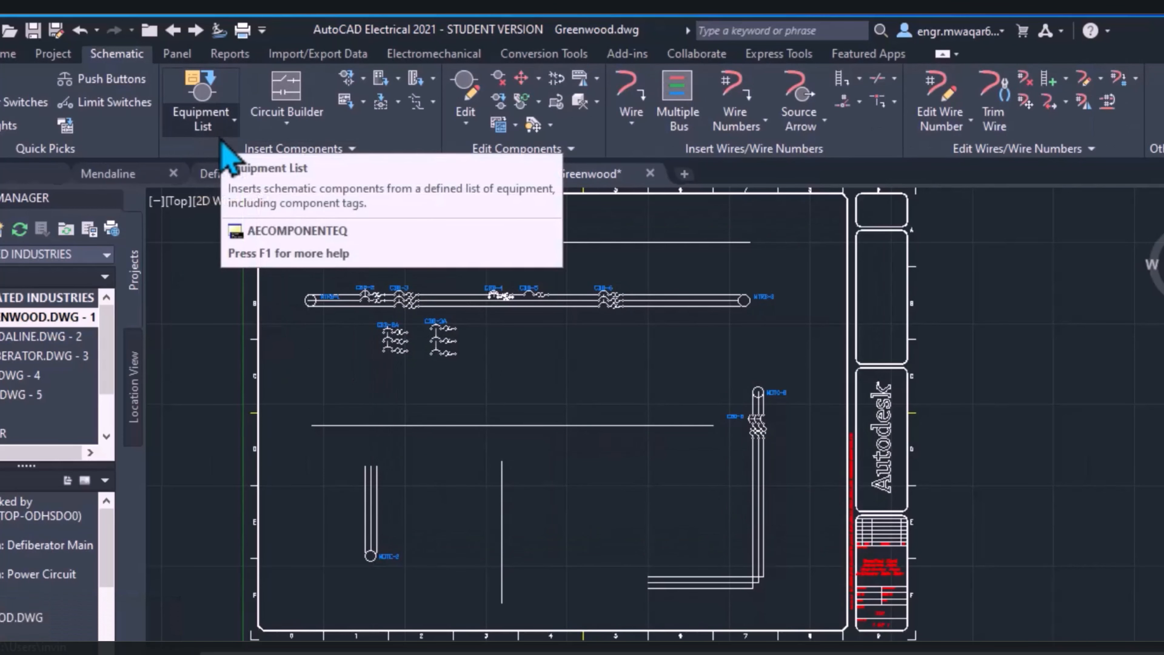
Run Recalculate Wire Size on motor MTRB-8 with the 110 kW, 400 V, 50 Hz induction motor data
click(233, 123)
click(286, 122)
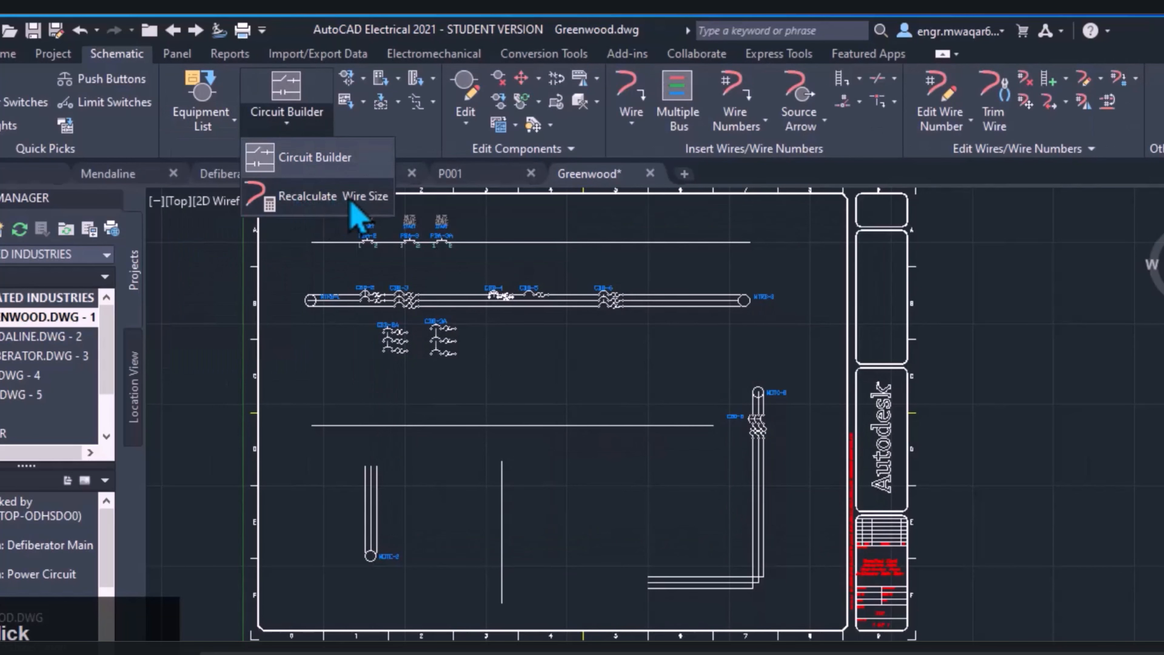
click(334, 202)
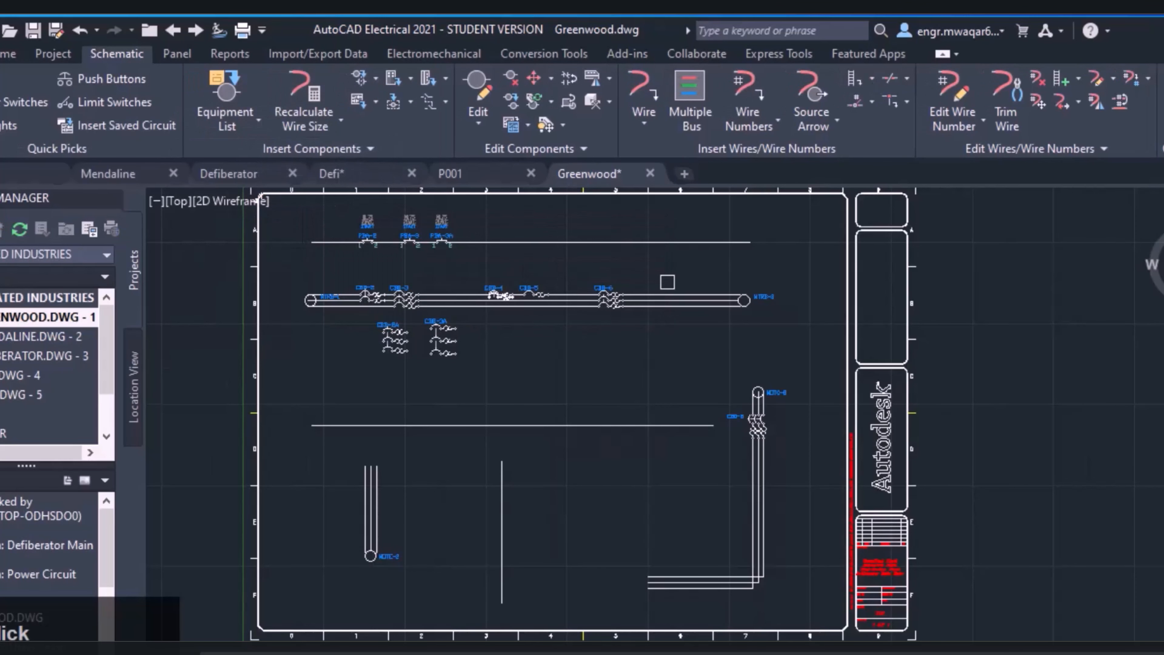
scroll(674, 282, up, 5)
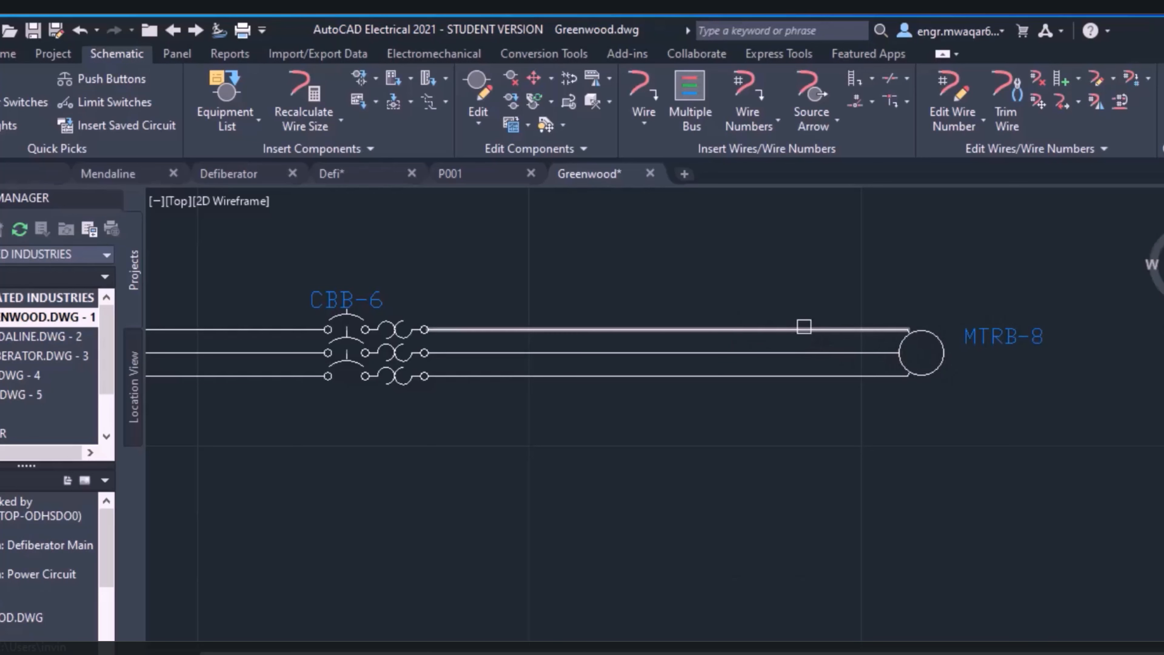
scroll(807, 329, up, 2)
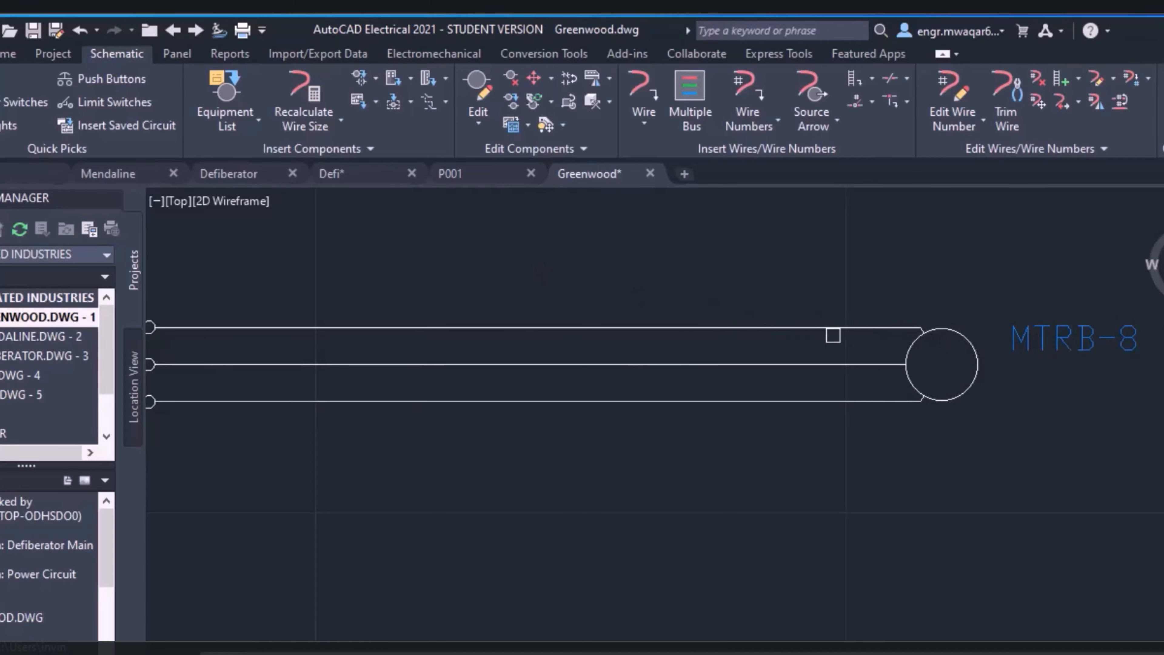
scroll(832, 334, down, 2)
middle_drag(815, 281, 711, 270)
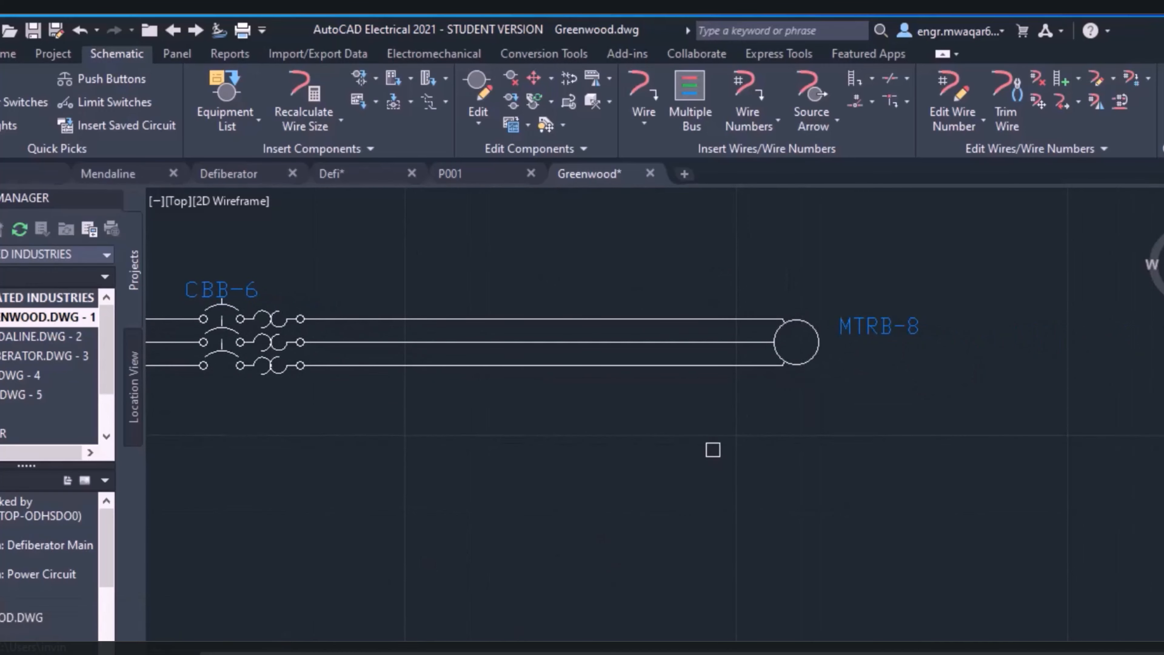
click(819, 347)
scroll(348, 417, down, 2)
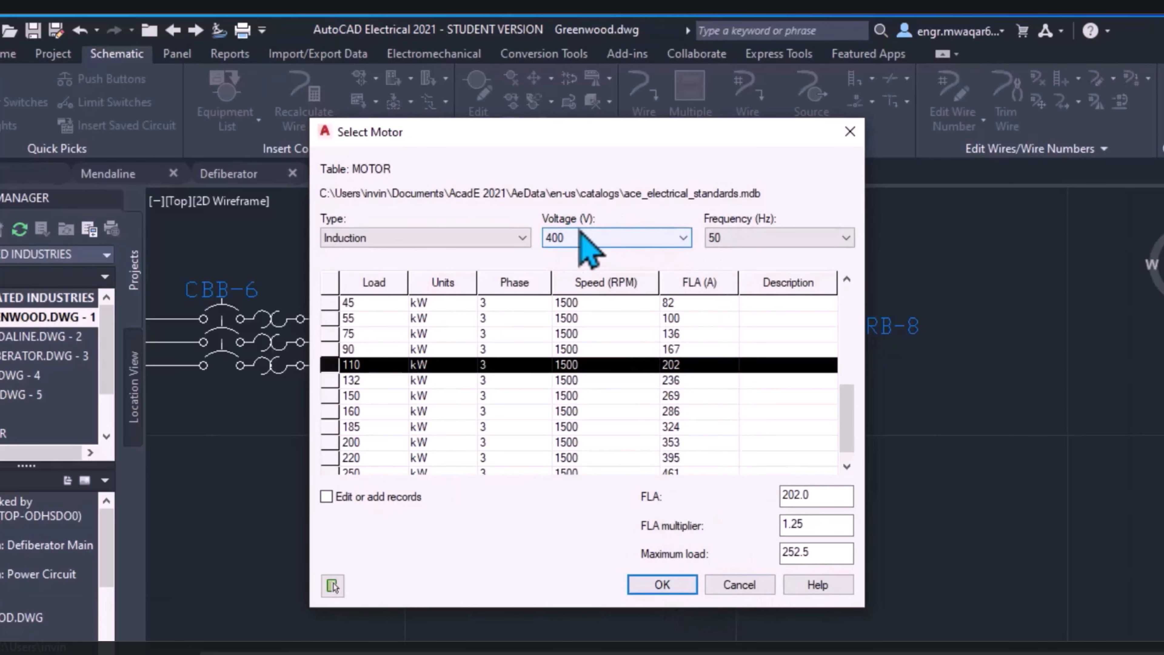
click(662, 585)
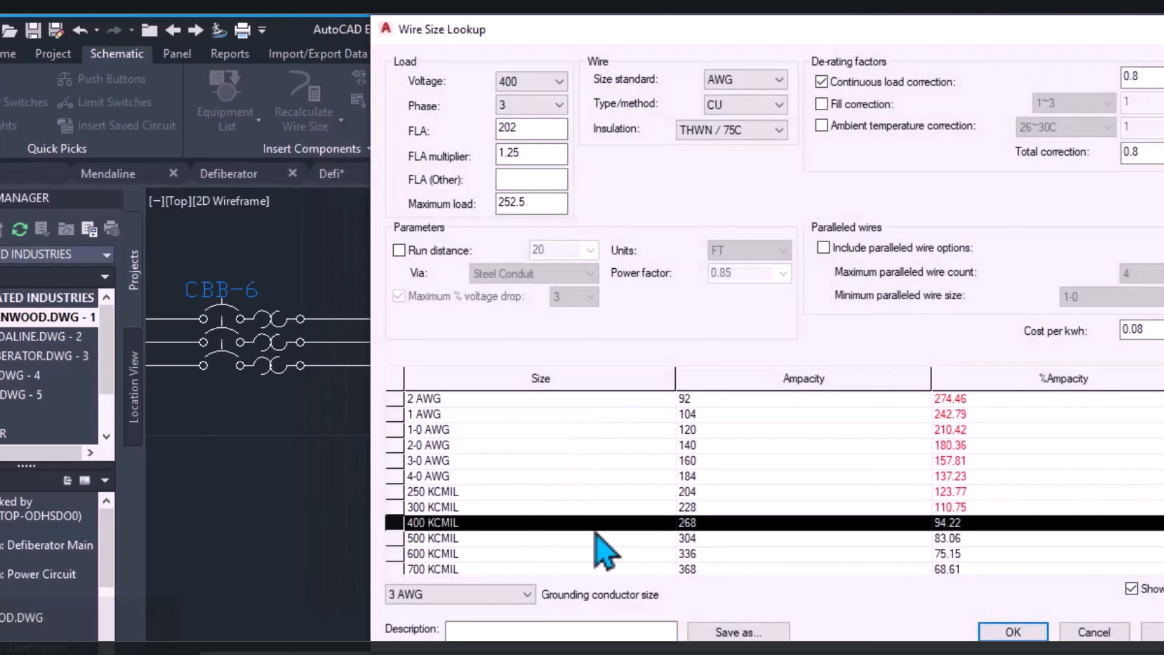
Review the available conductor sizes in the wire size lookup and apply 500 KCMIL to the motor's wires
scroll(909, 548, down, 1)
scroll(761, 454, up, 1)
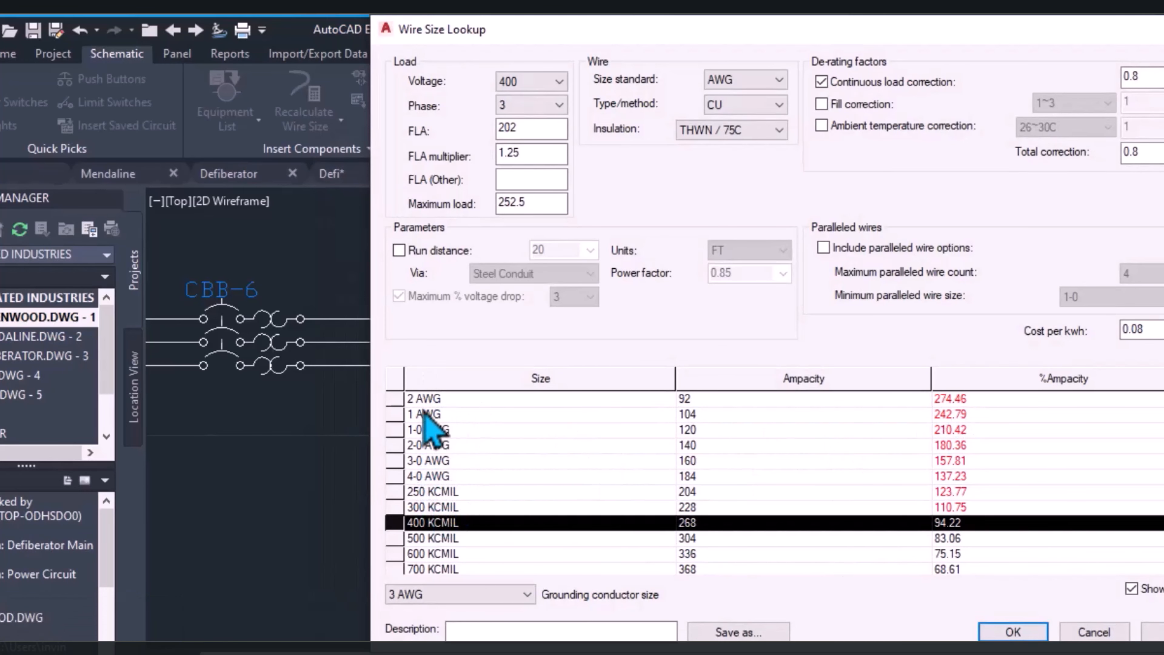
scroll(433, 564, down, 2)
scroll(440, 545, up, 2)
drag(513, 39, 449, 417)
mouse_move(657, 403)
mouse_down()
mouse_move(626, 115)
mouse_move(654, 33)
mouse_up()
scroll(818, 509, down, 2)
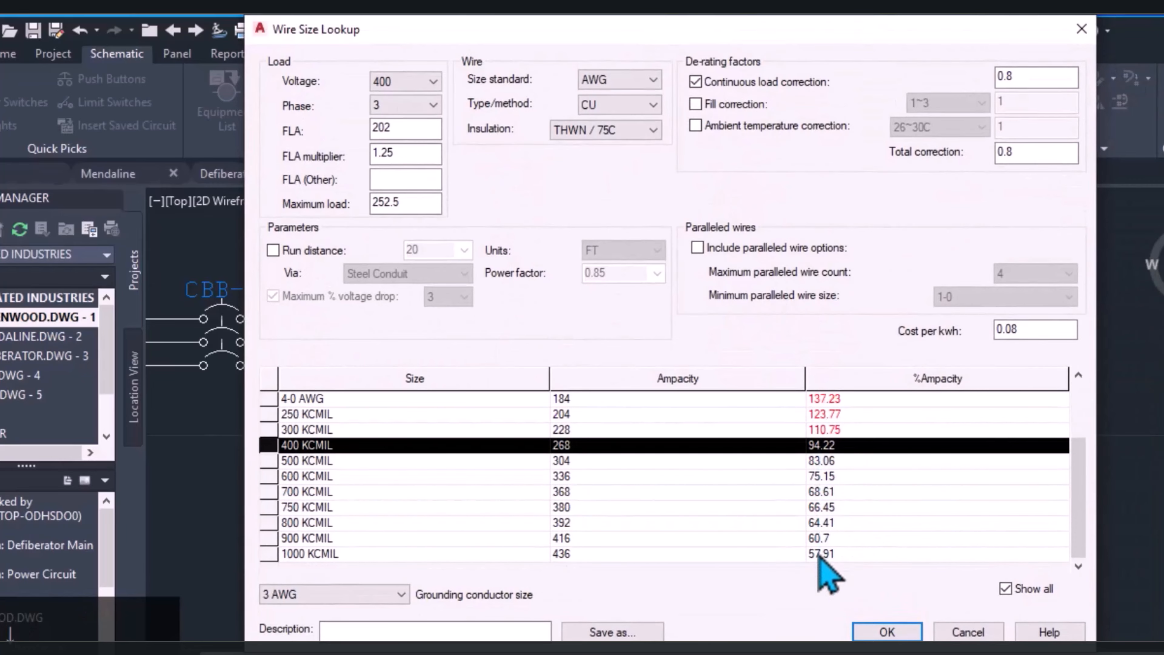
click(577, 463)
click(885, 634)
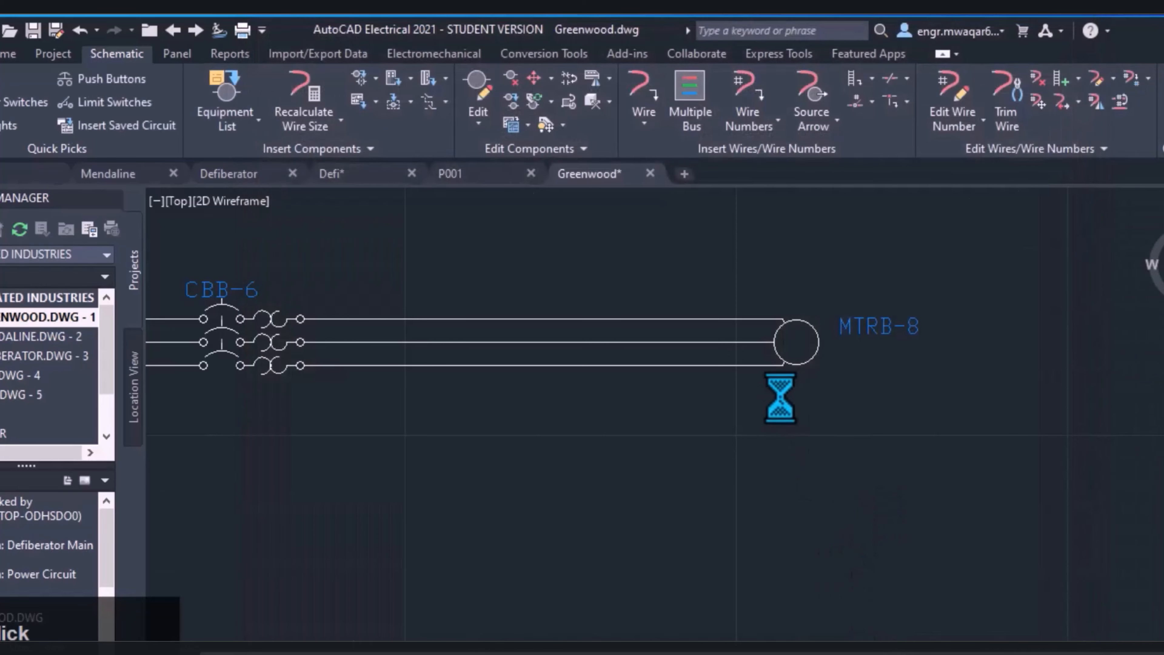
Select the top wire between CBB-6 and motor MTRB-8 to check which layer it is on
scroll(796, 317, down, 6)
scroll(792, 301, up, 6)
mouse_move(791, 301)
middle_down()
mouse_move(851, 308)
mouse_move(539, 327)
middle_up()
click(649, 326)
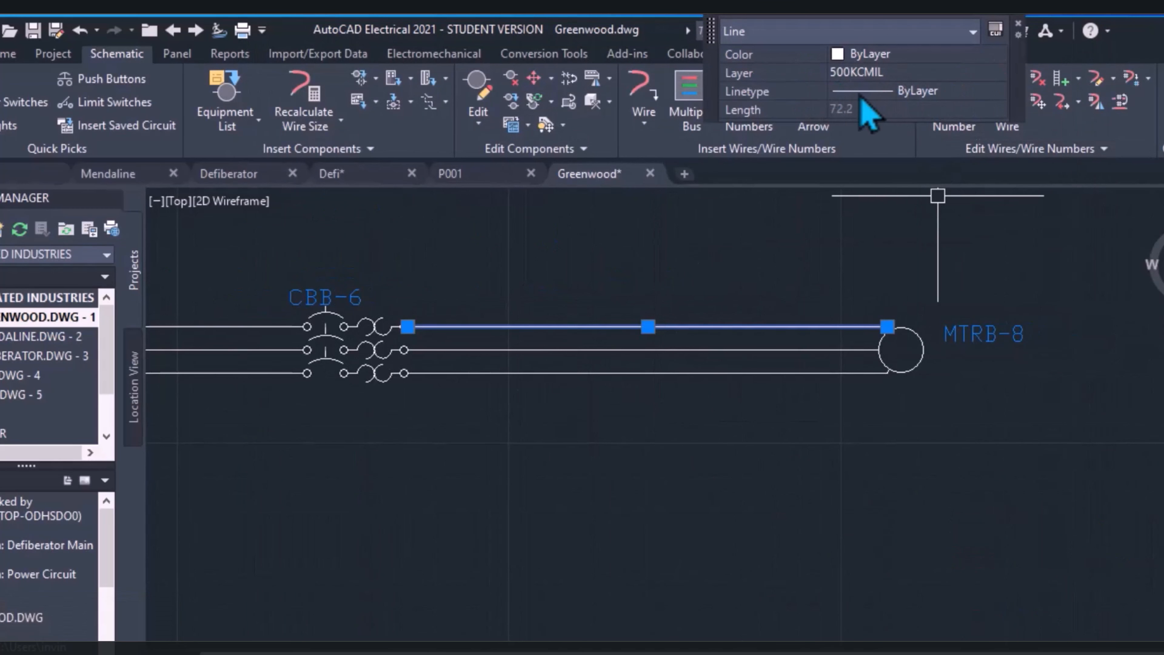
Select the middle and bottom wires between CBB-6 and motor MTRB-8 in turn to check their layers
key(Escape)
click(740, 350)
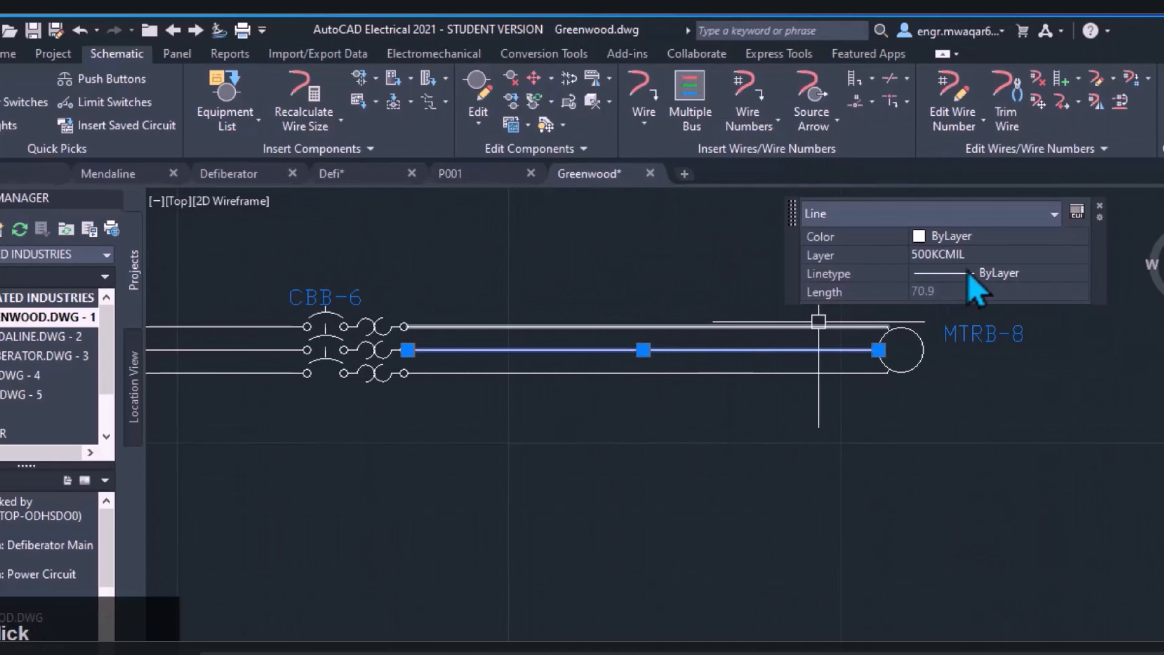
key(Escape)
click(814, 373)
key(Escape)
scroll(513, 374, down, 4)
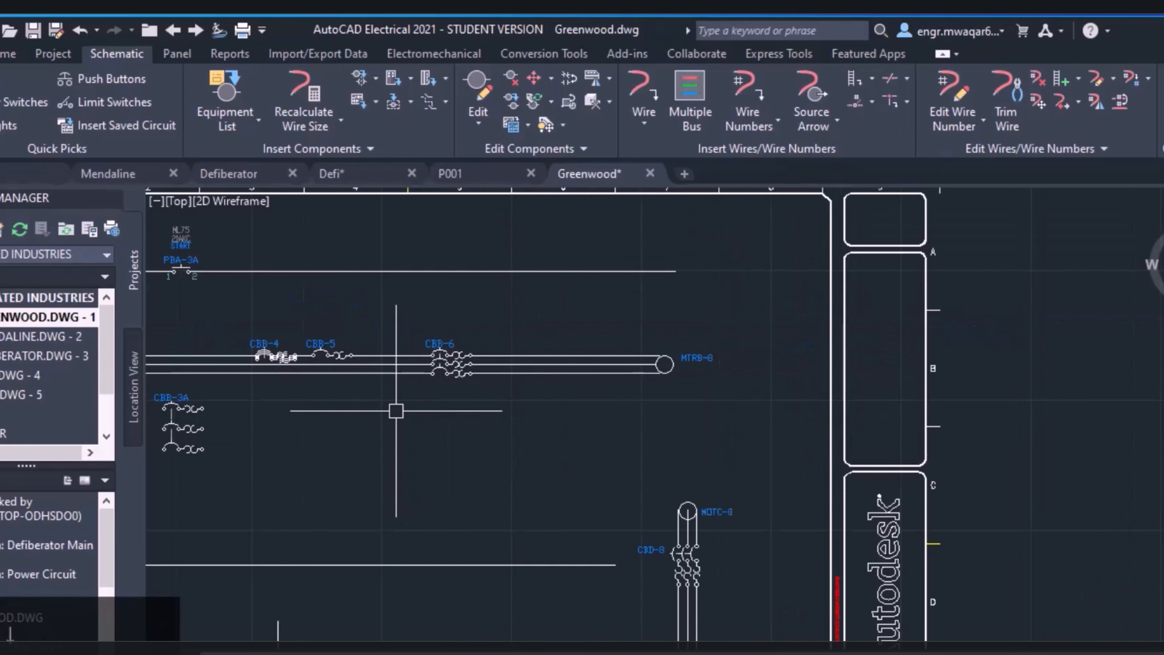
Select wires between CBB-5 and CBB-6, beside motor MTRB-1 and the separate horizontal wire below to compare their layers
click(384, 352)
scroll(403, 393, down, 2)
middle_drag(409, 406, 720, 399)
key(Escape)
scroll(506, 383, up, 2)
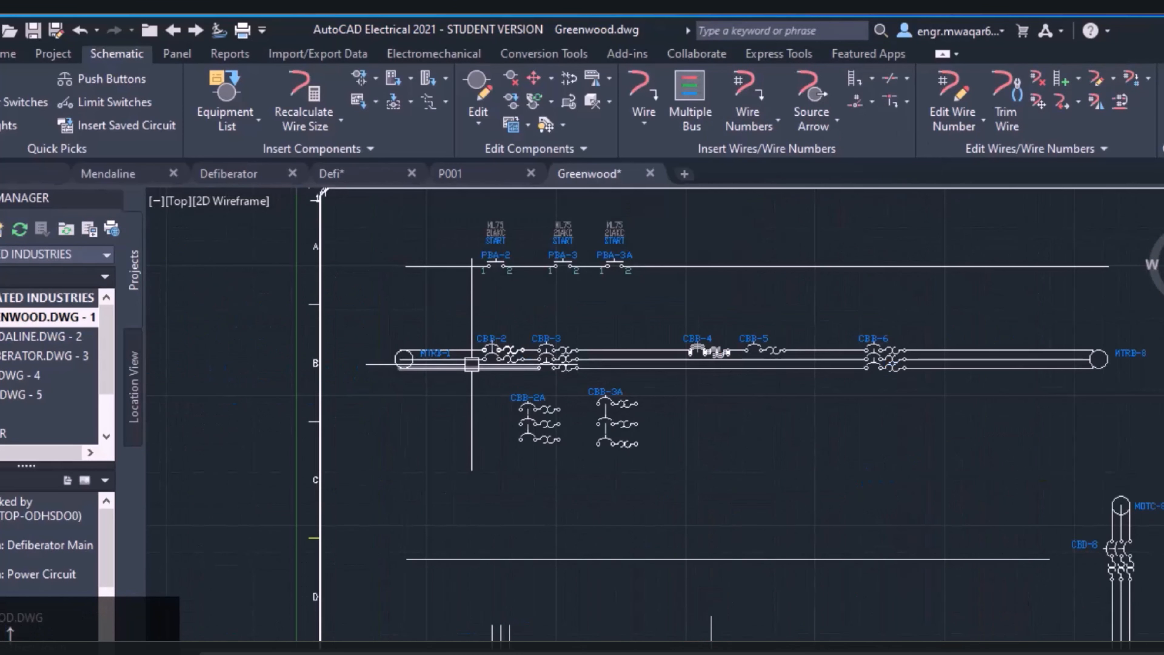
click(472, 351)
key(Escape)
click(727, 559)
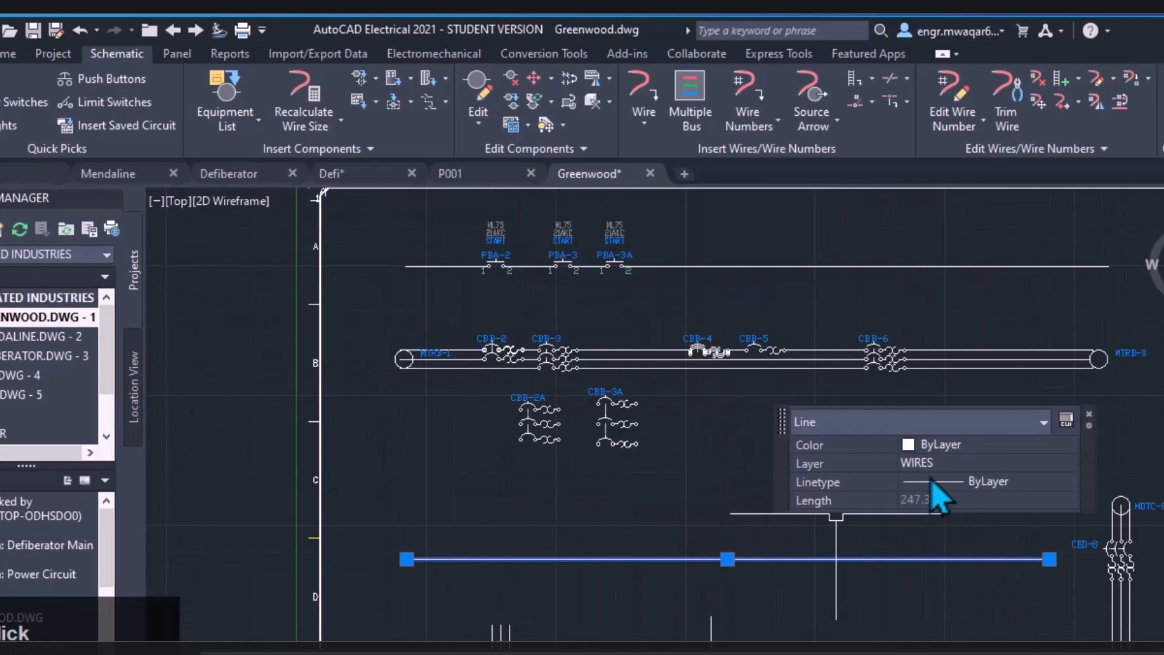
key(Escape)
scroll(860, 343, up, 3)
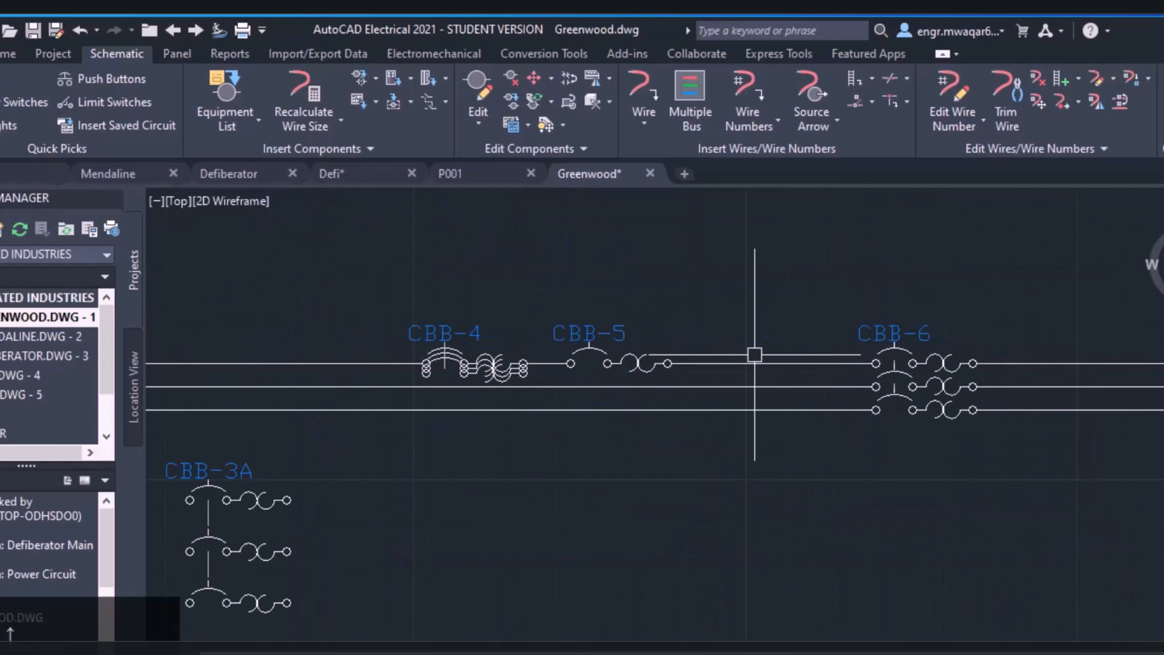
Look over the Multiple Insert options and switch to the Defi drawing containing the ladder rungs
scroll(871, 337, down, 3)
middle_drag(915, 333, 629, 295)
click(317, 129)
key(Escape)
scroll(629, 295, down, 2)
click(376, 78)
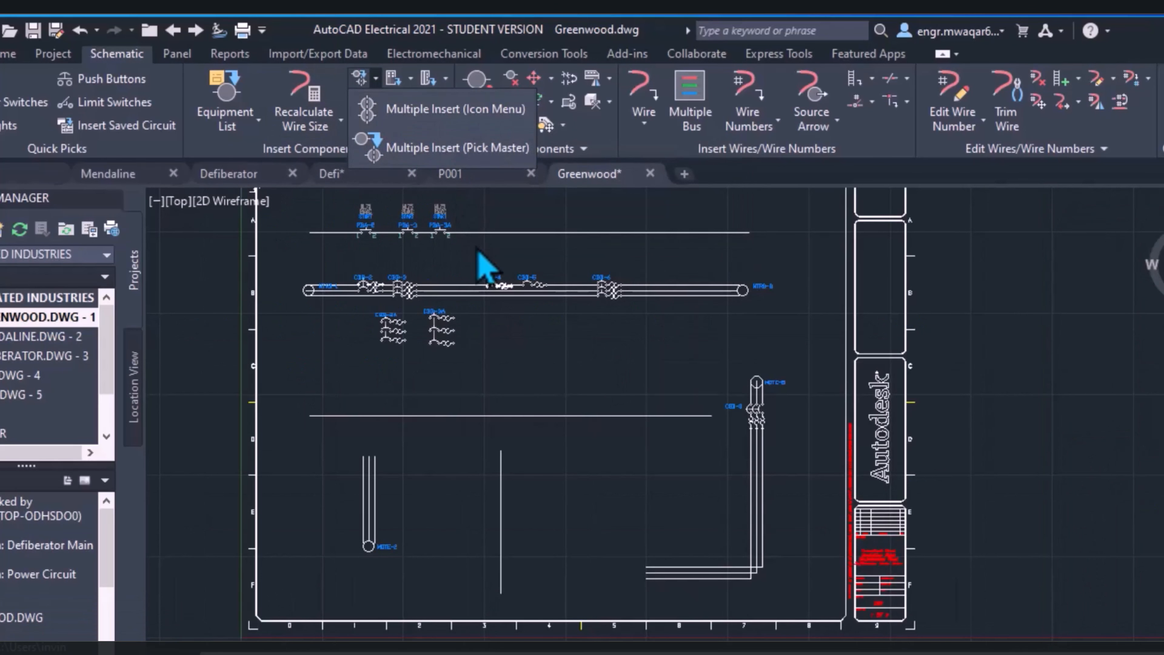
click(492, 178)
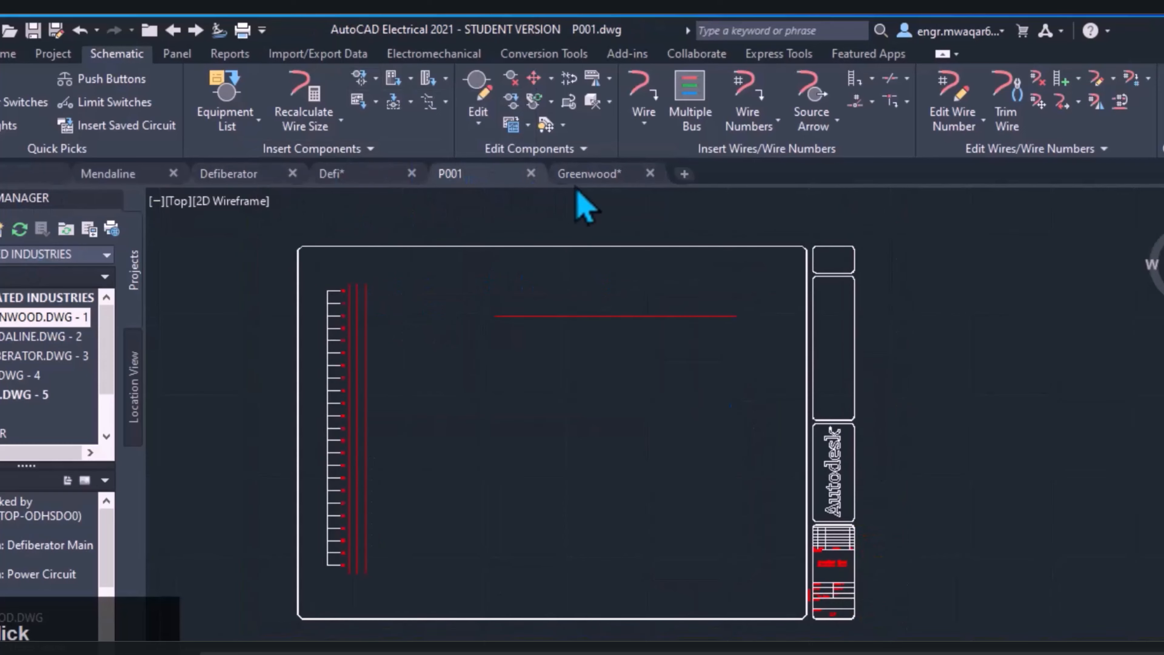
click(591, 177)
click(362, 179)
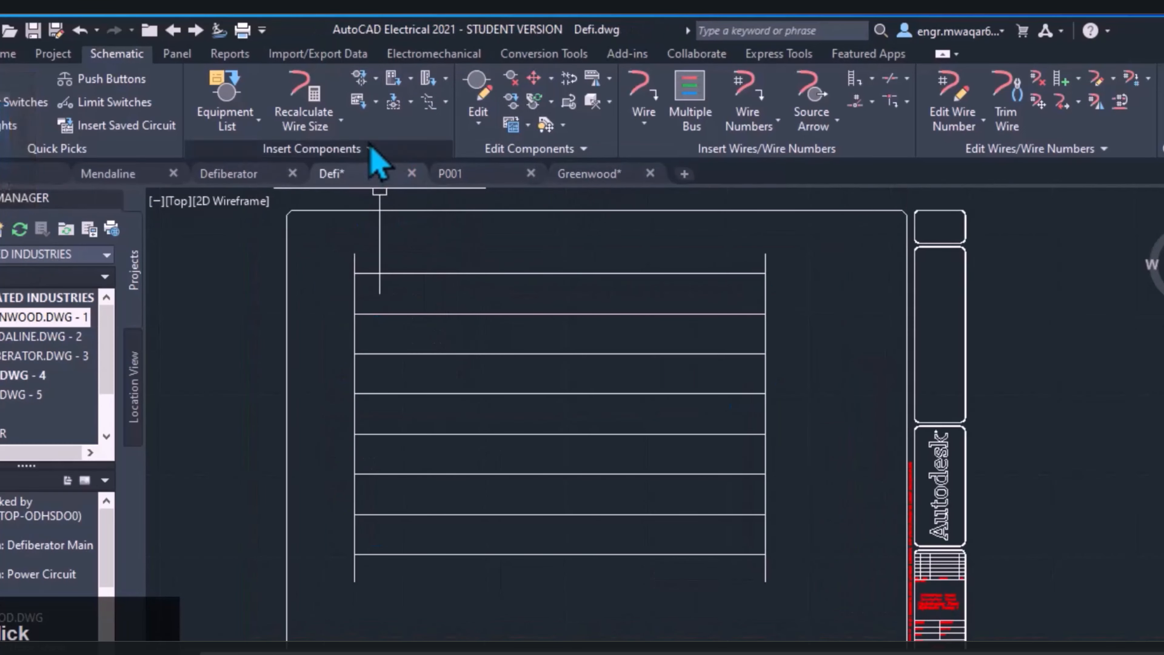
click(259, 122)
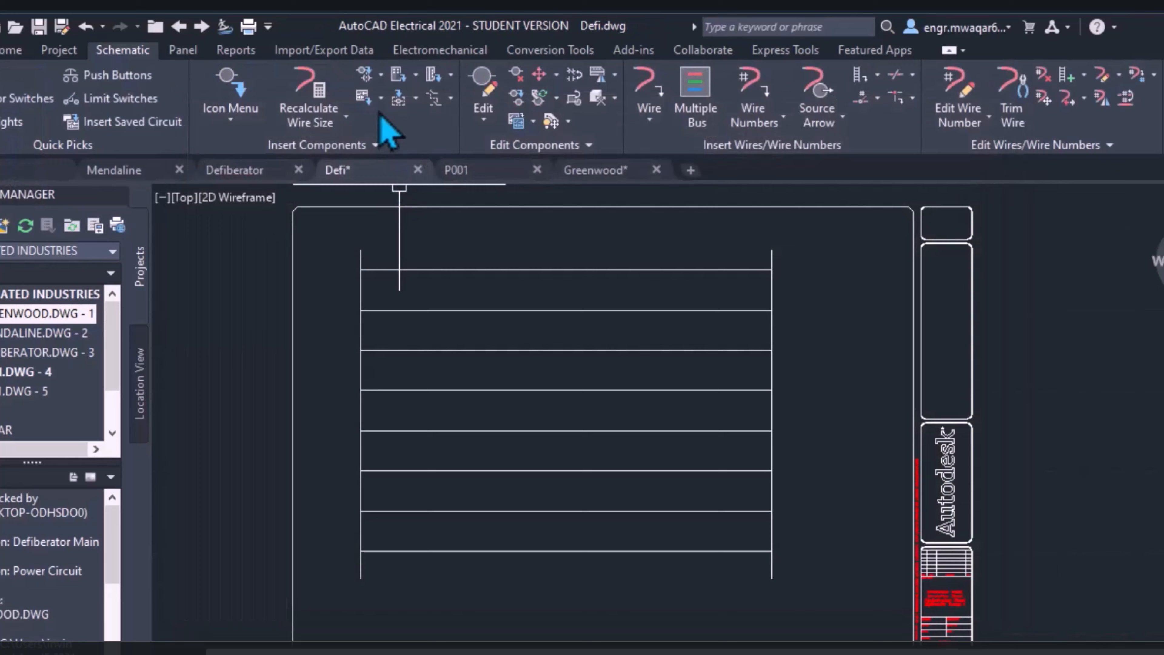
click(380, 74)
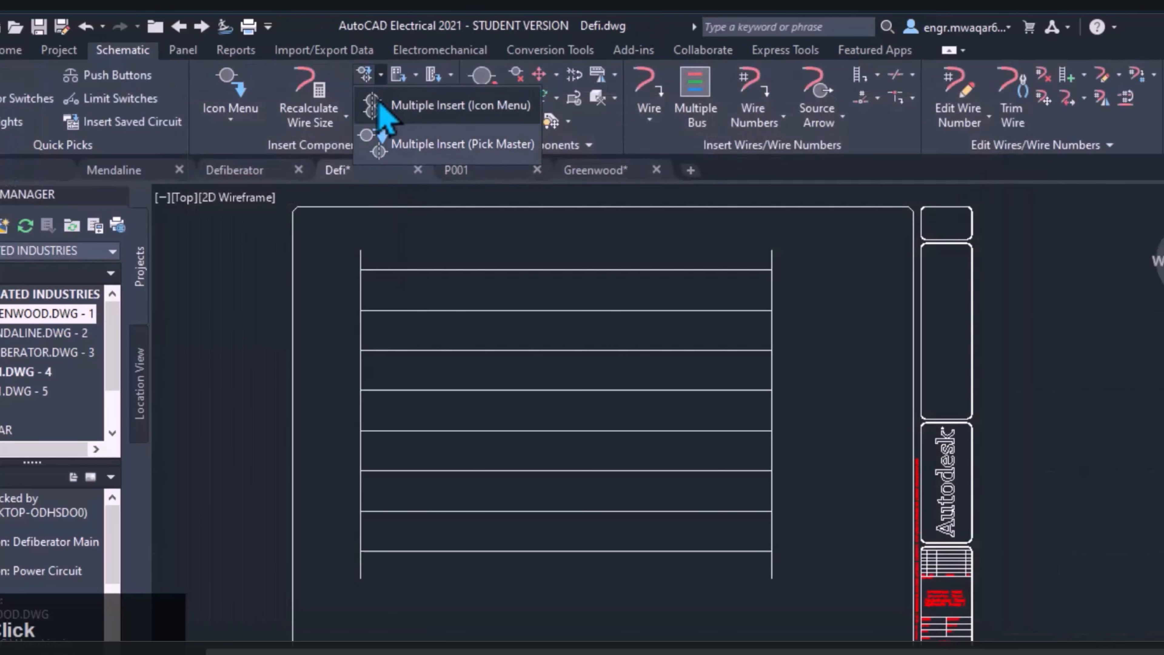
click(381, 107)
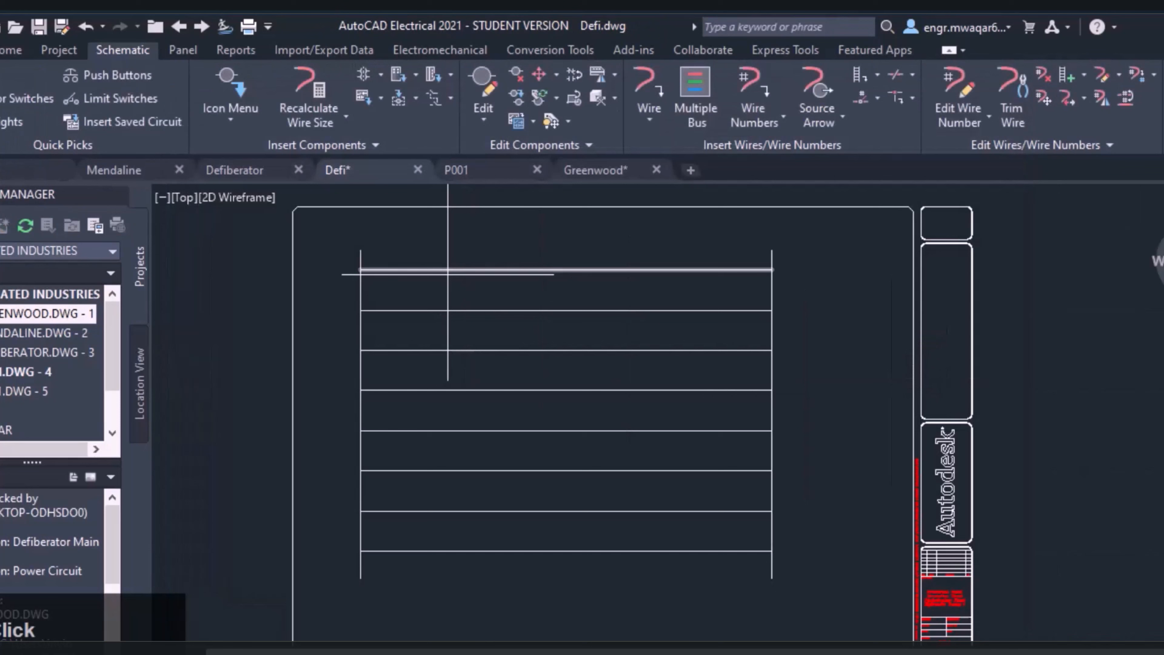
scroll(455, 195, up, 2)
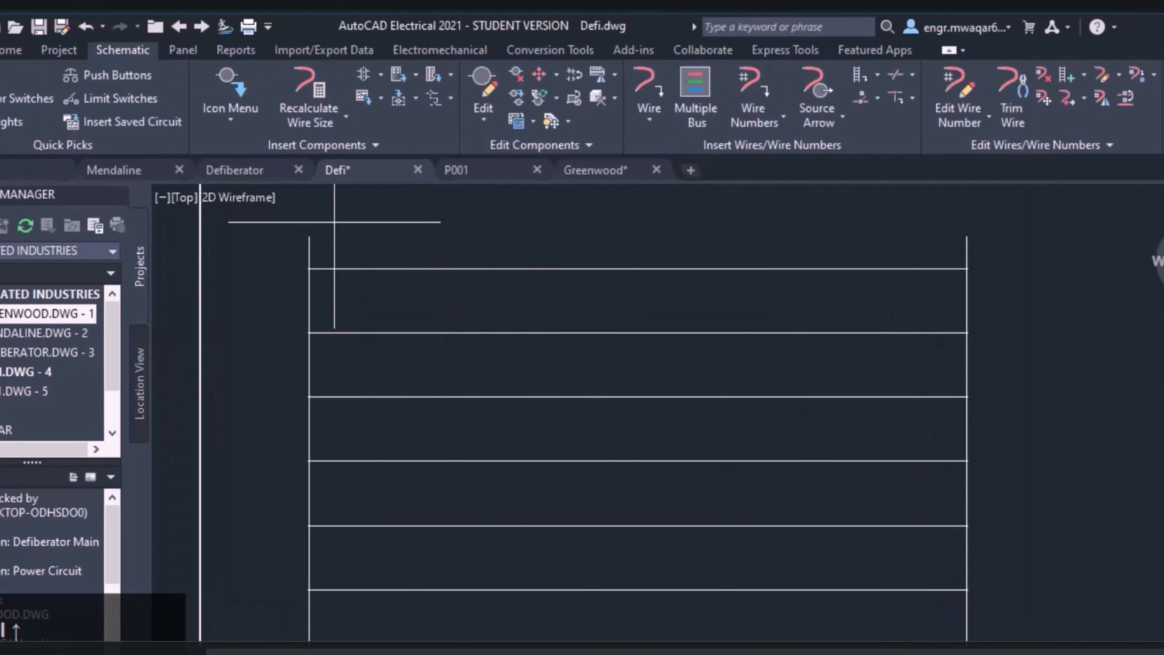
click(229, 112)
Run Multiple Insert with the Push Button NO symbol and draw a vertical fence across all eight rungs near their left ends
click(381, 74)
click(403, 107)
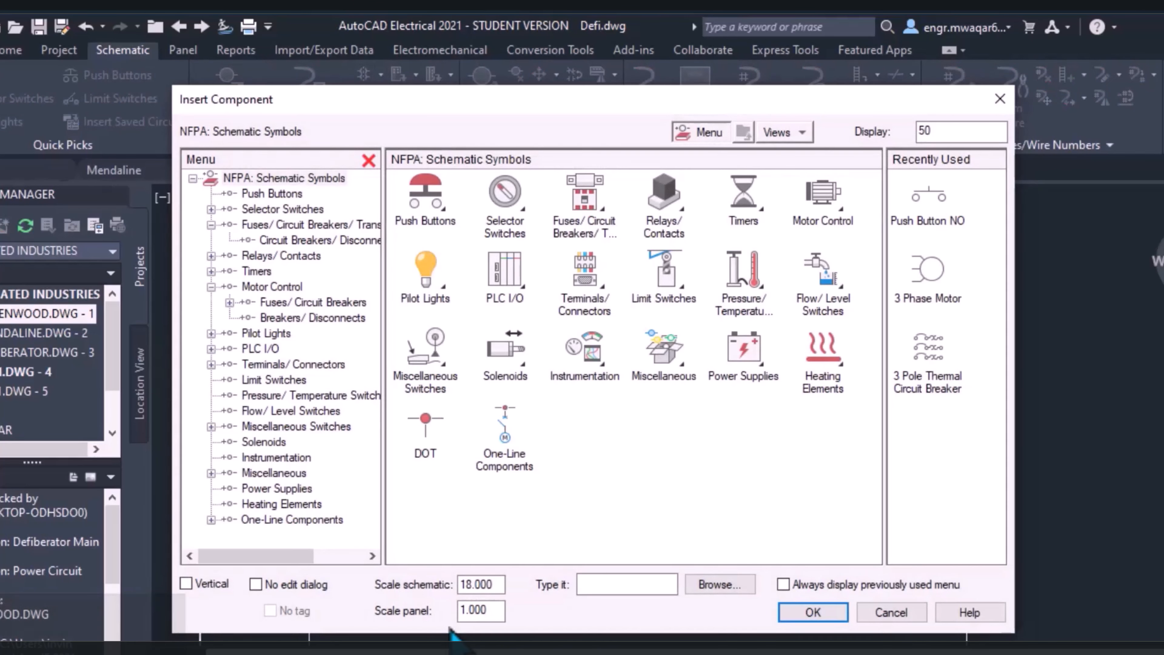
click(922, 211)
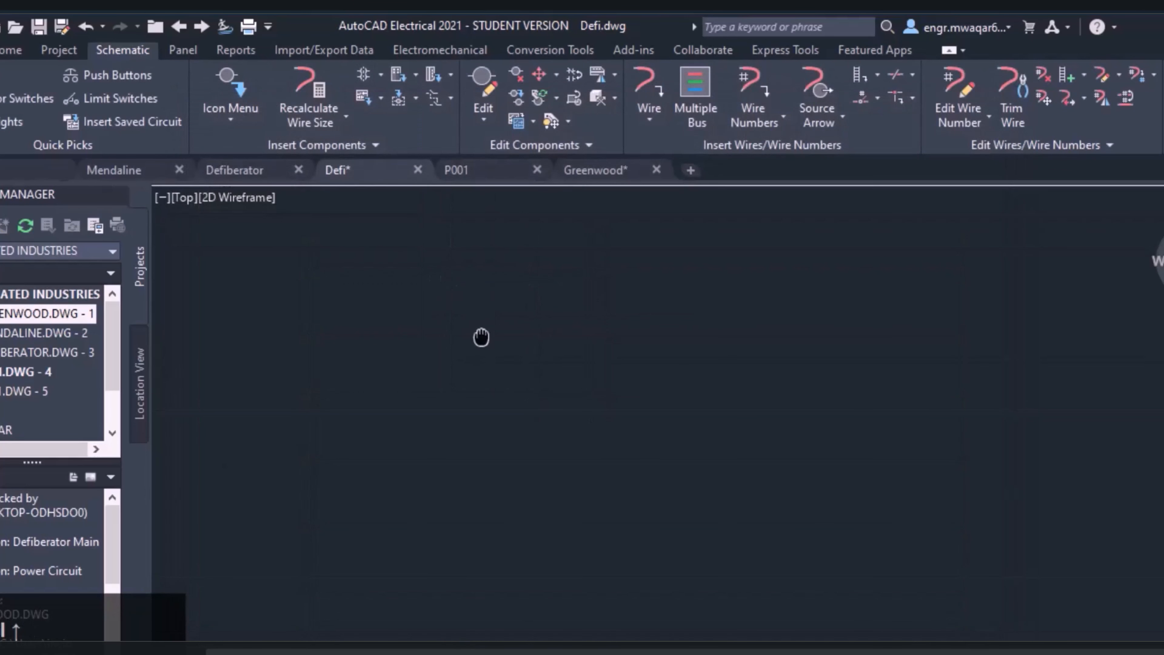
key(Escape)
scroll(486, 386, down, 9)
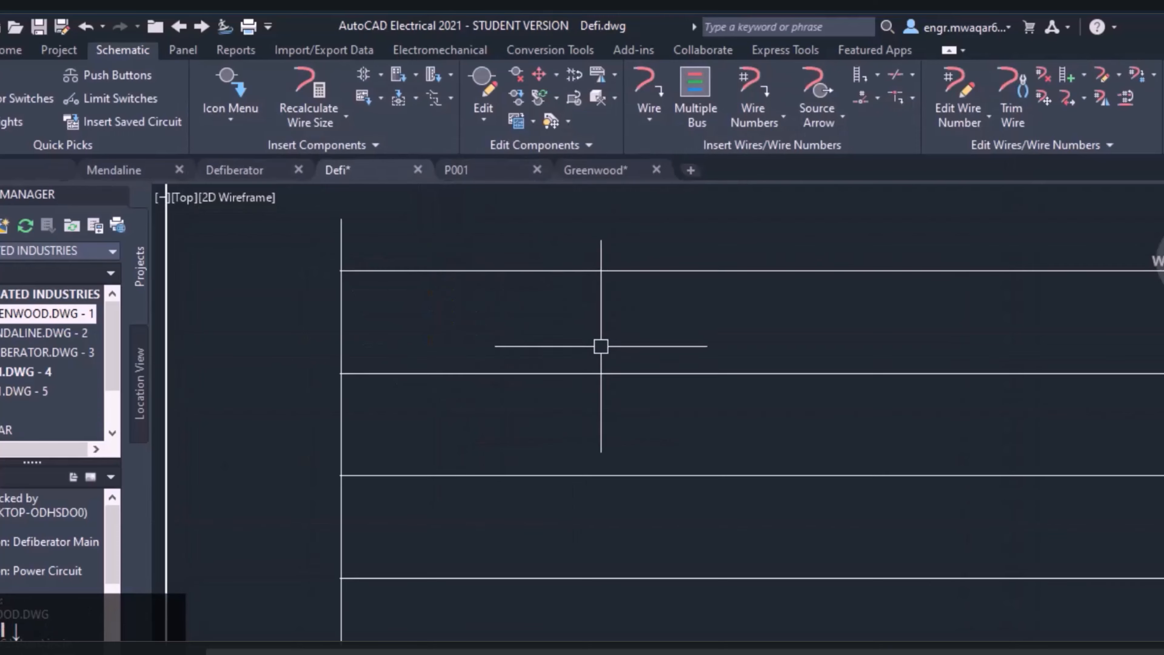
middle_drag(600, 359, 468, 257)
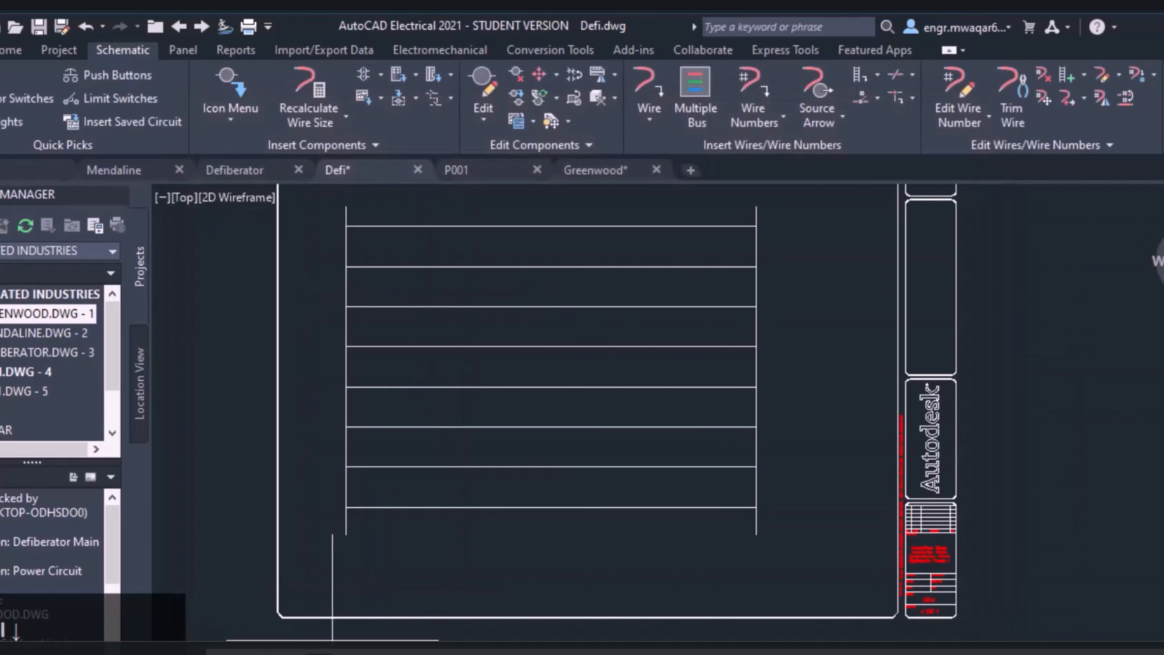
click(435, 203)
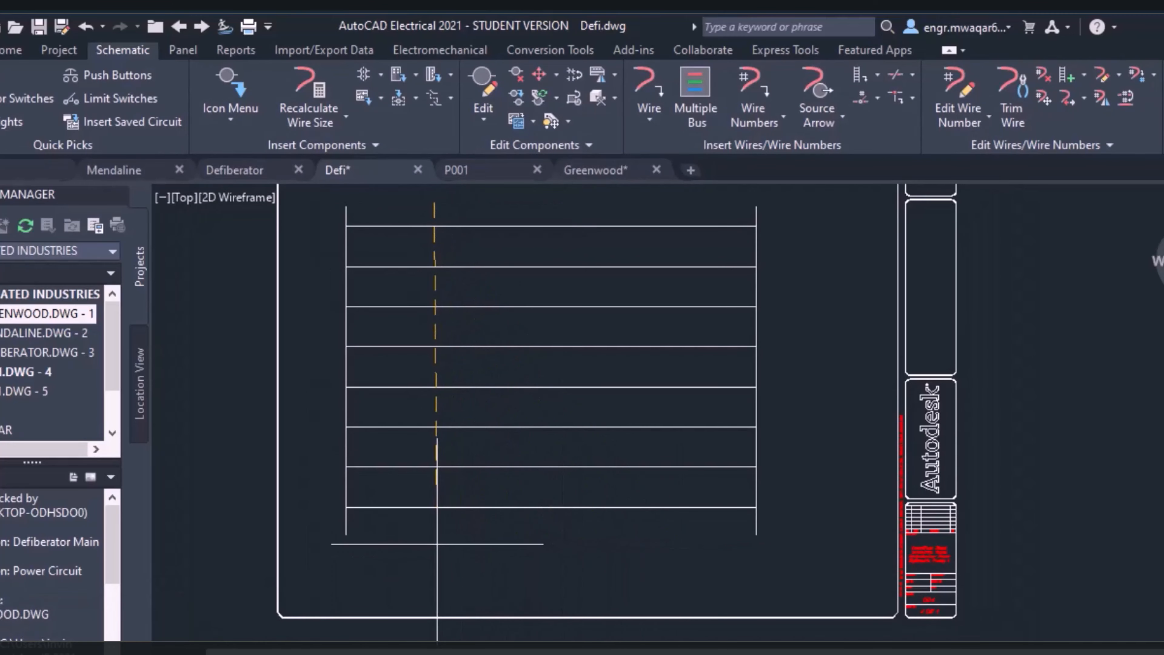
click(438, 545)
key(Return)
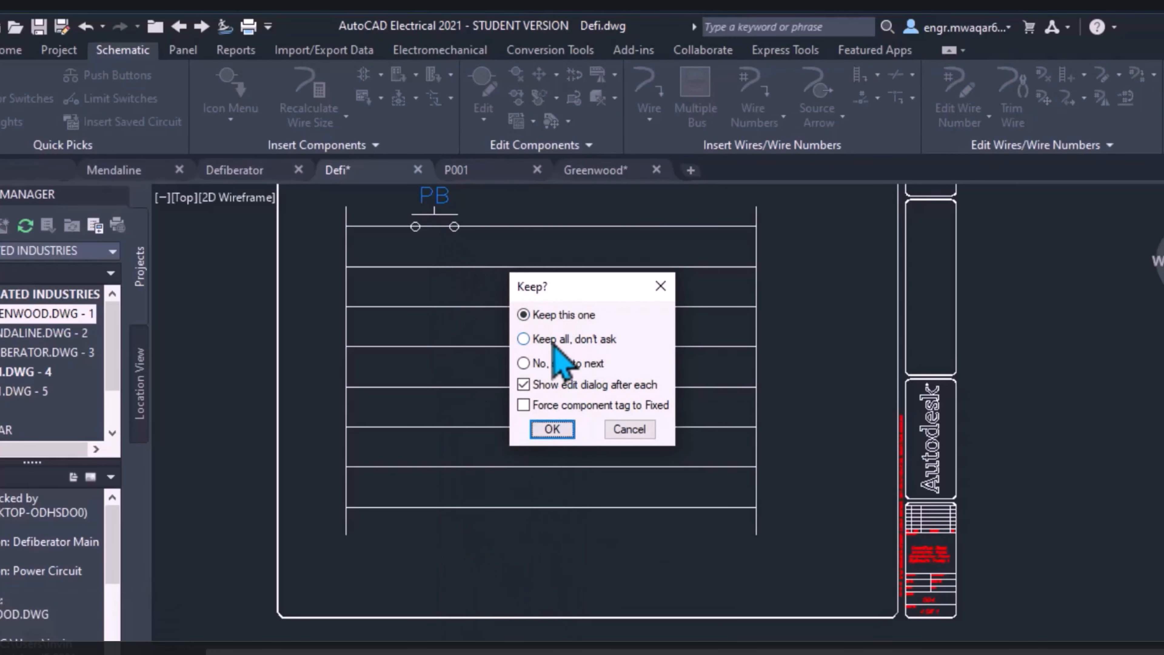
Keep all fence insertions without asking and accept the default component data for the first column of push buttons
click(524, 339)
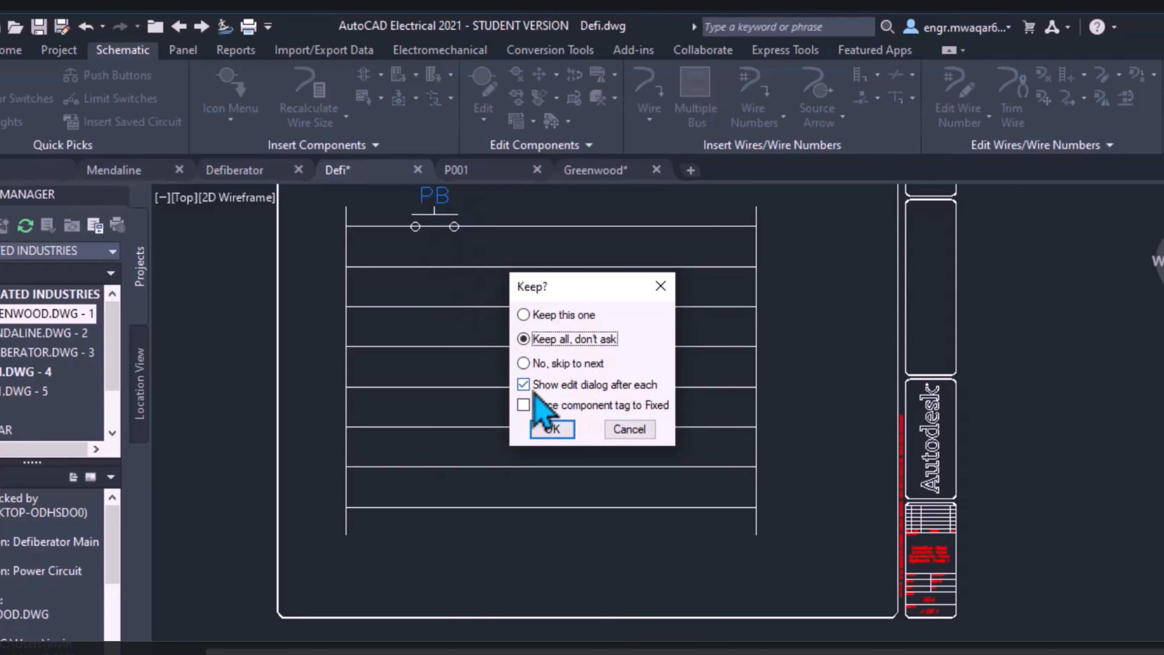
click(554, 431)
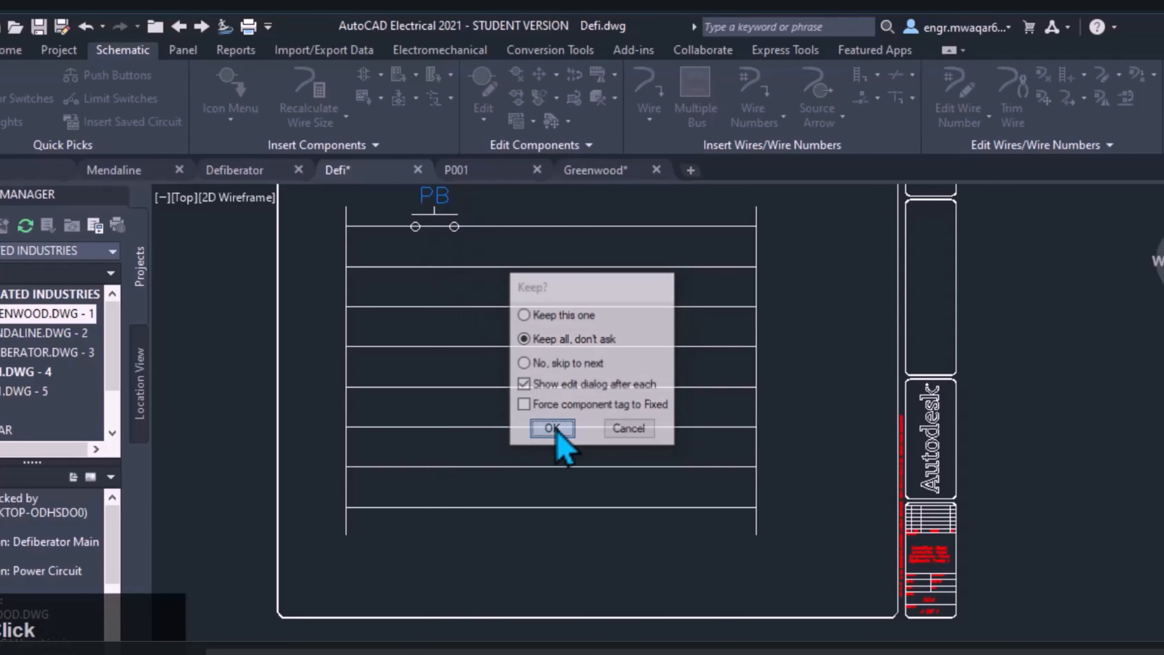
drag(443, 91, 710, 225)
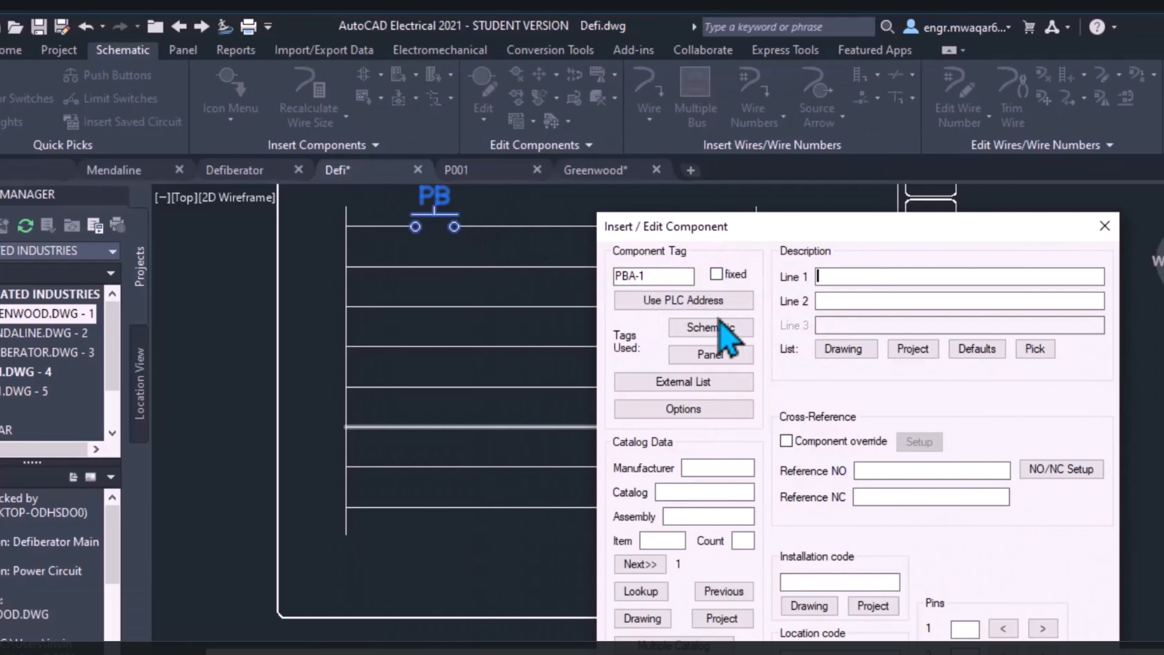
drag(834, 239, 733, 113)
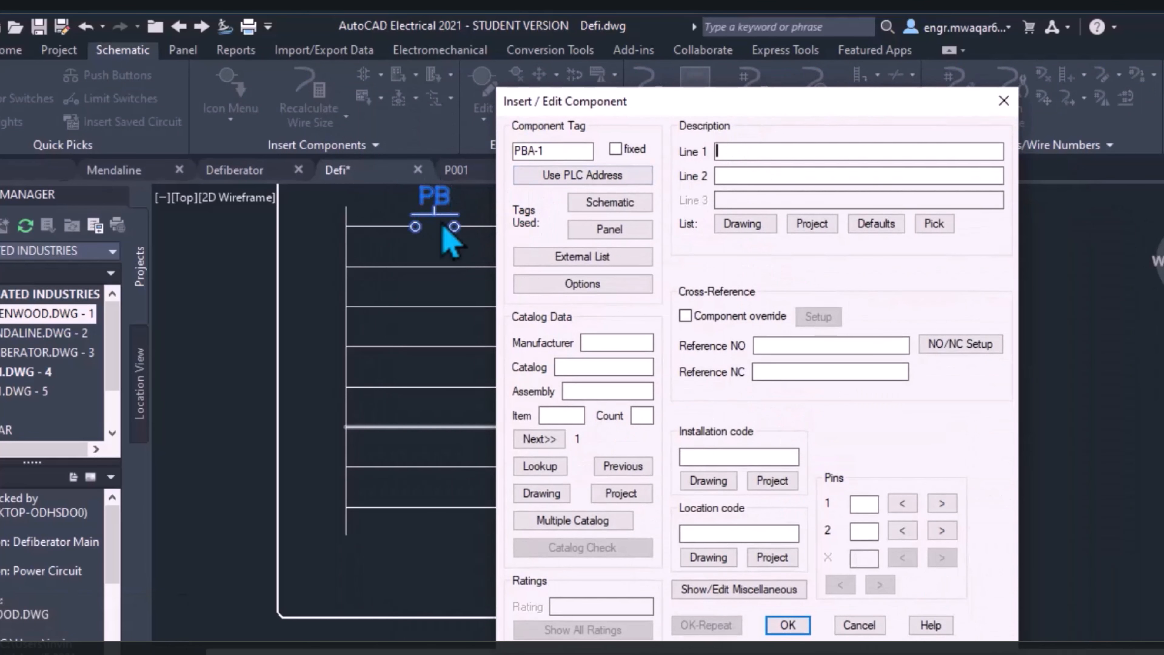
click(787, 625)
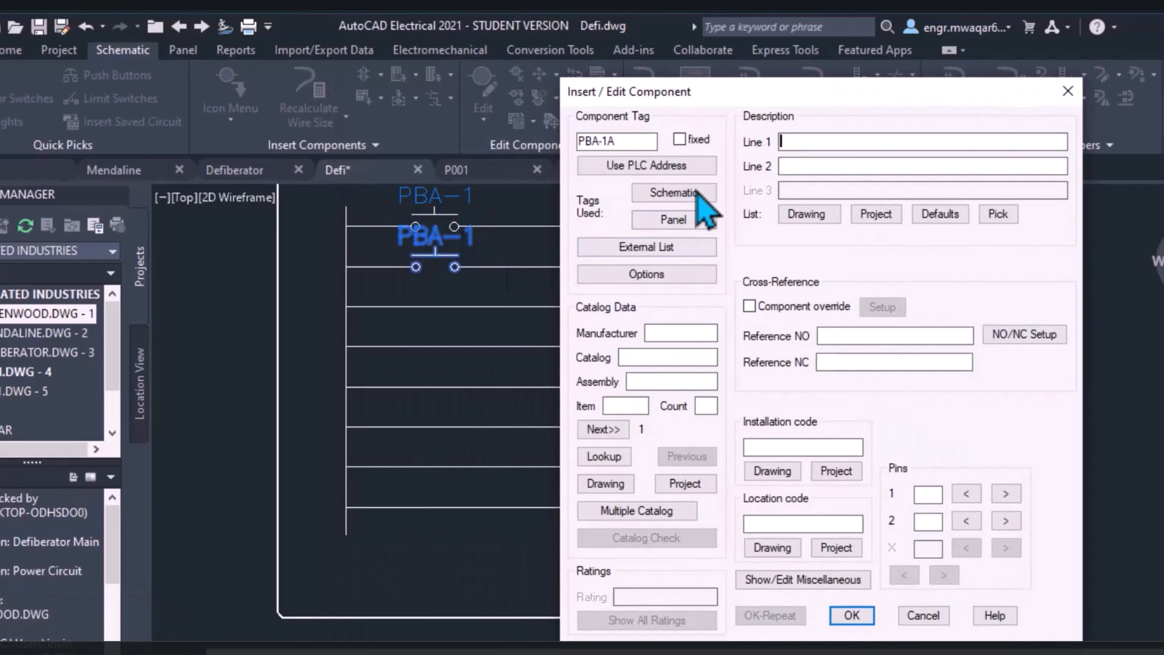
click(616, 140)
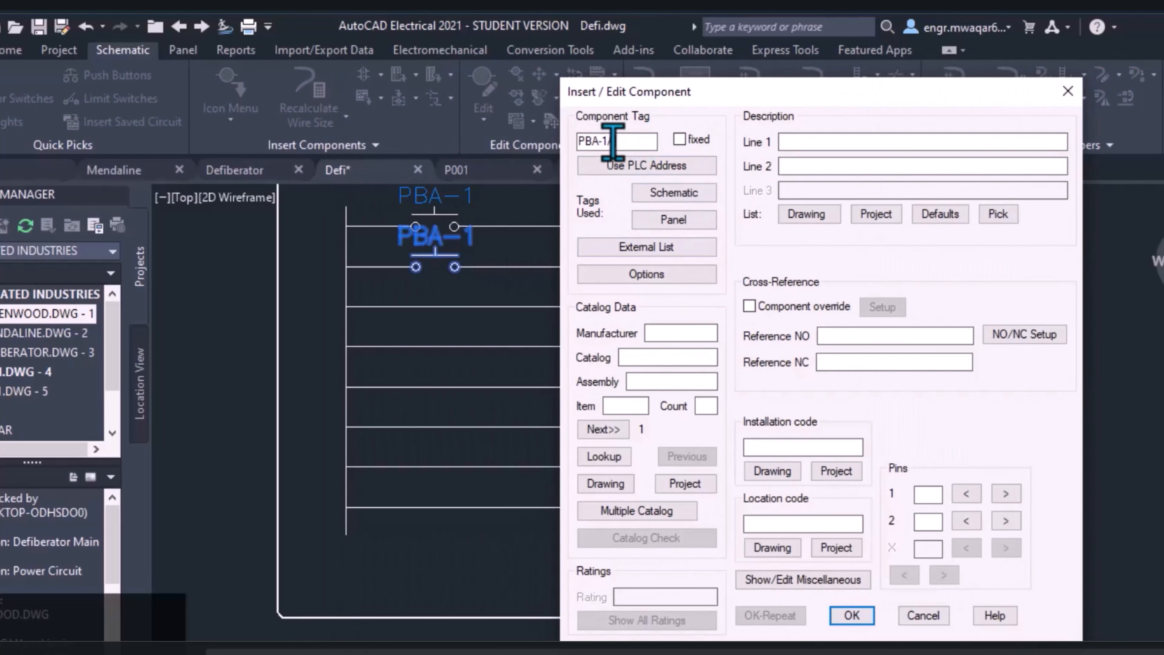
click(852, 616)
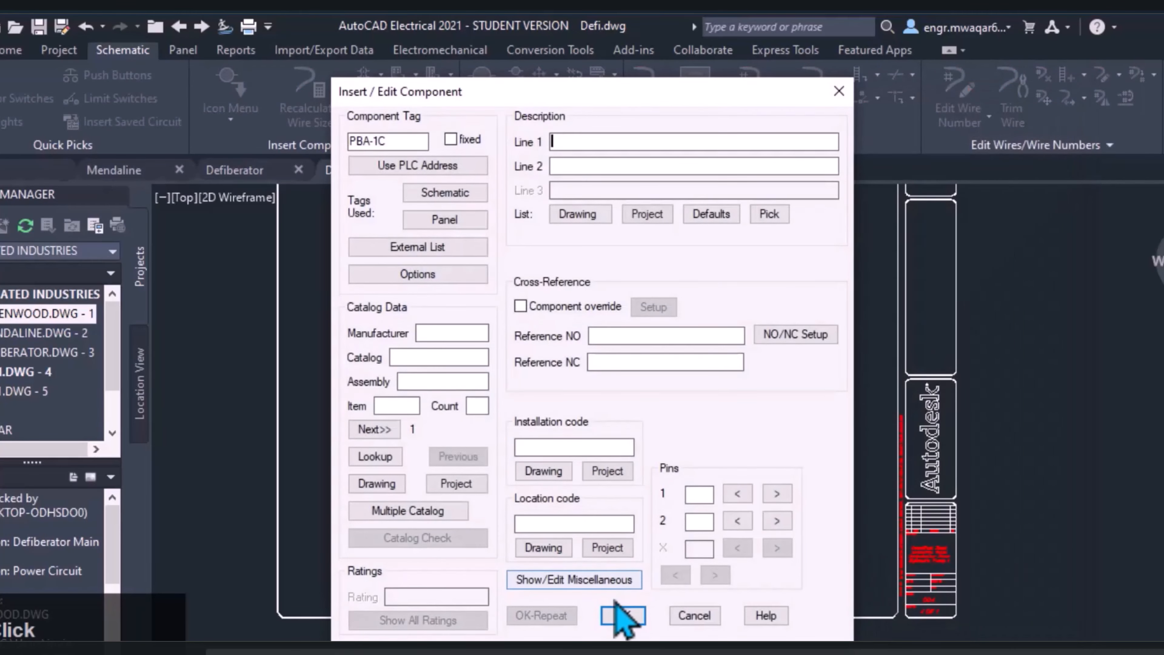
click(616, 616)
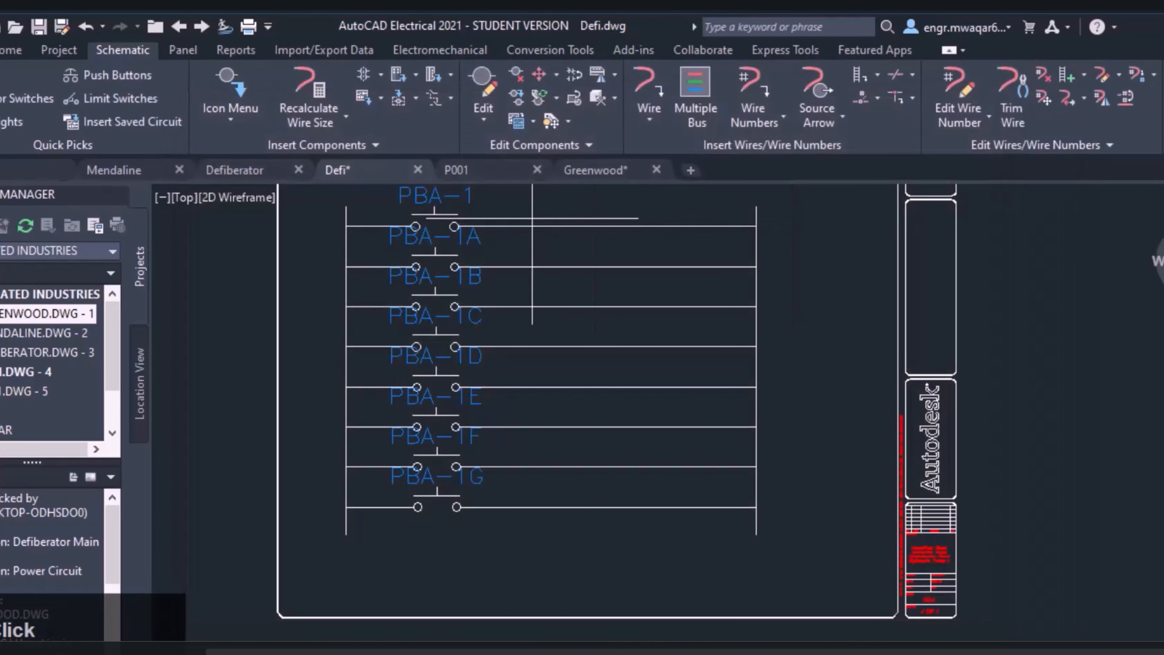
Insert a second column of push buttons with a fence across all eight rungs beside the first column, keeping all insertions
drag(531, 208, 514, 450)
click(534, 540)
key(Return)
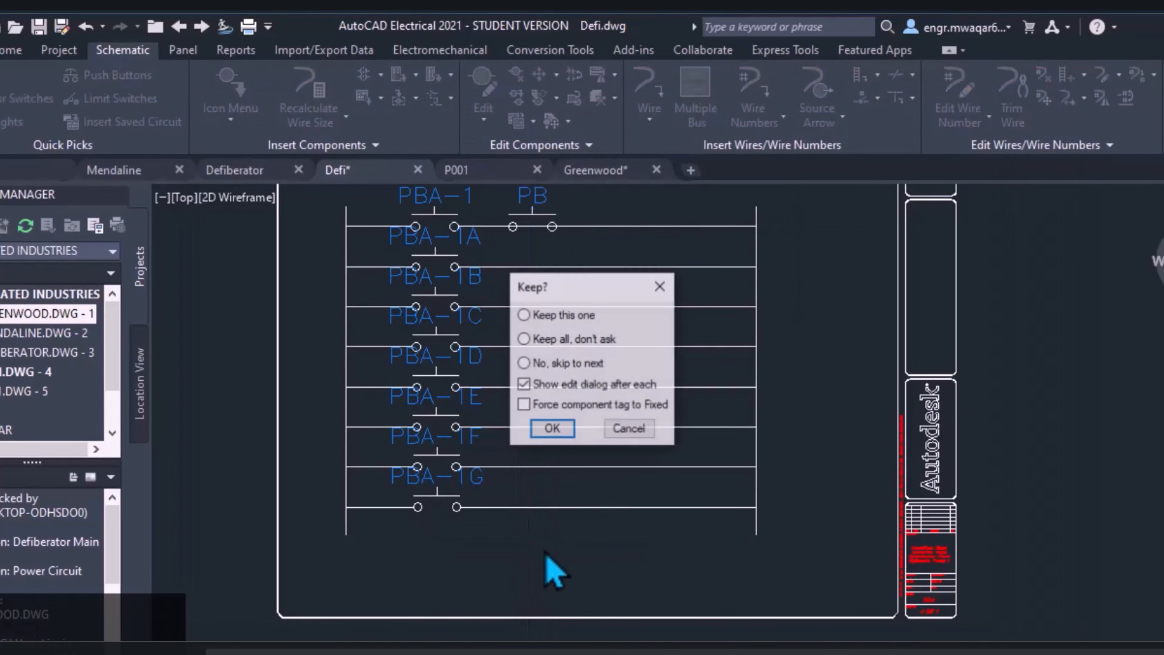
click(552, 429)
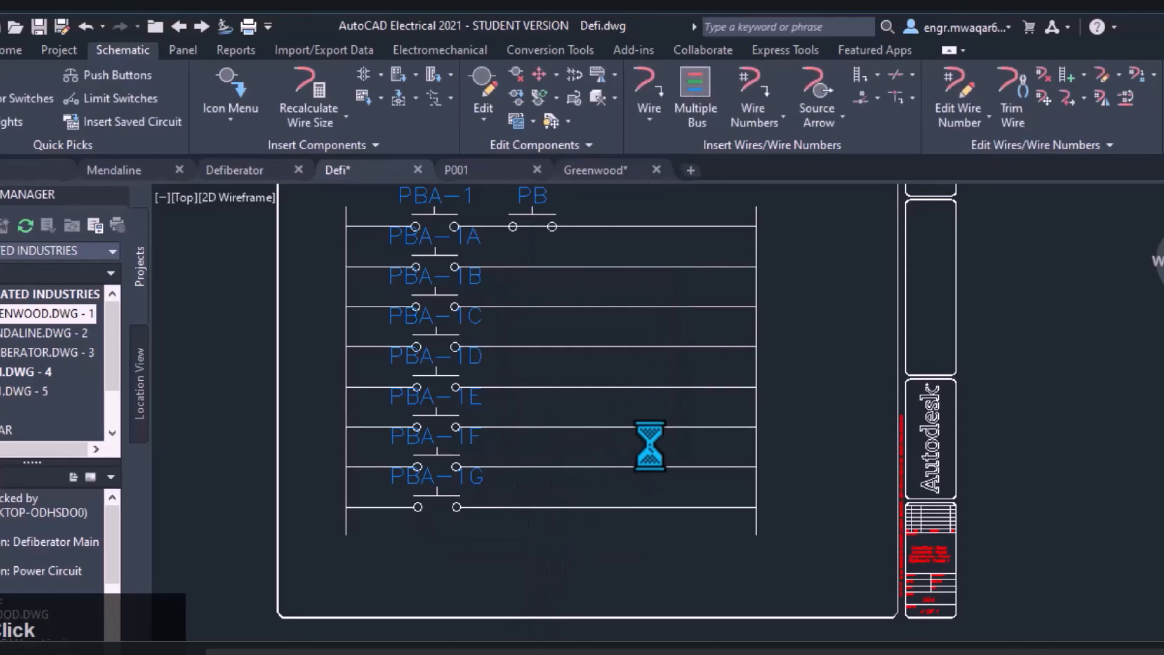
mouse_move(622, 211)
middle_down()
mouse_move(554, 289)
mouse_move(560, 270)
middle_up()
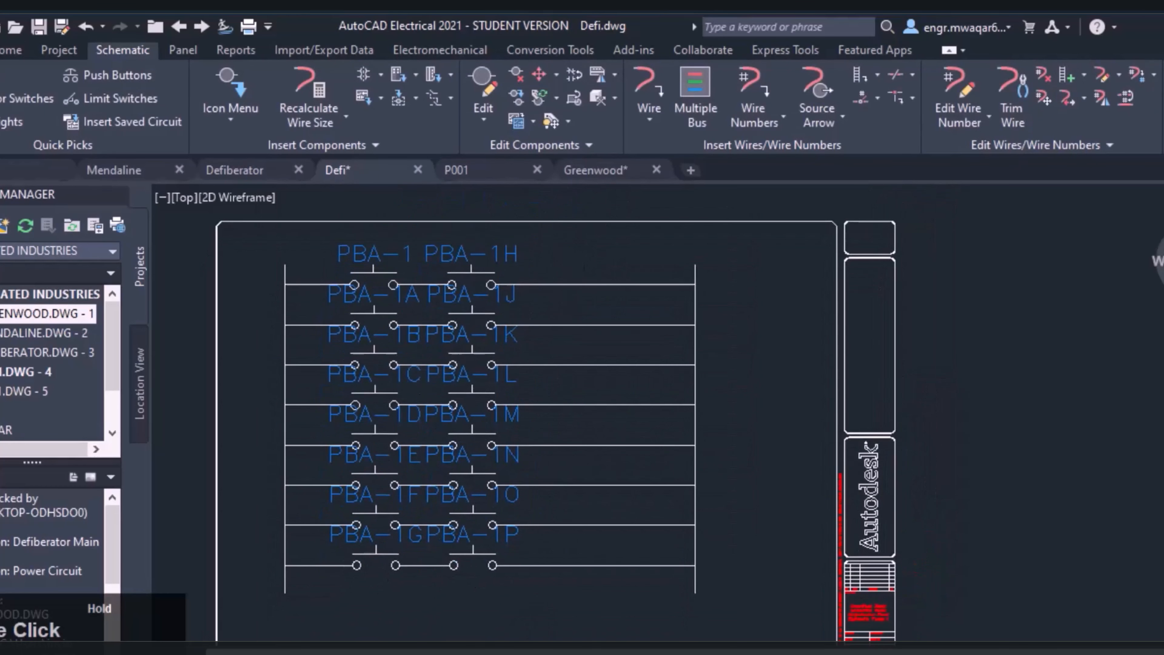
Copy push button PBA-1H with Multiple Insert (Pick Master) along a fence nearer the right rail, keeping all without the edit dialog
click(416, 74)
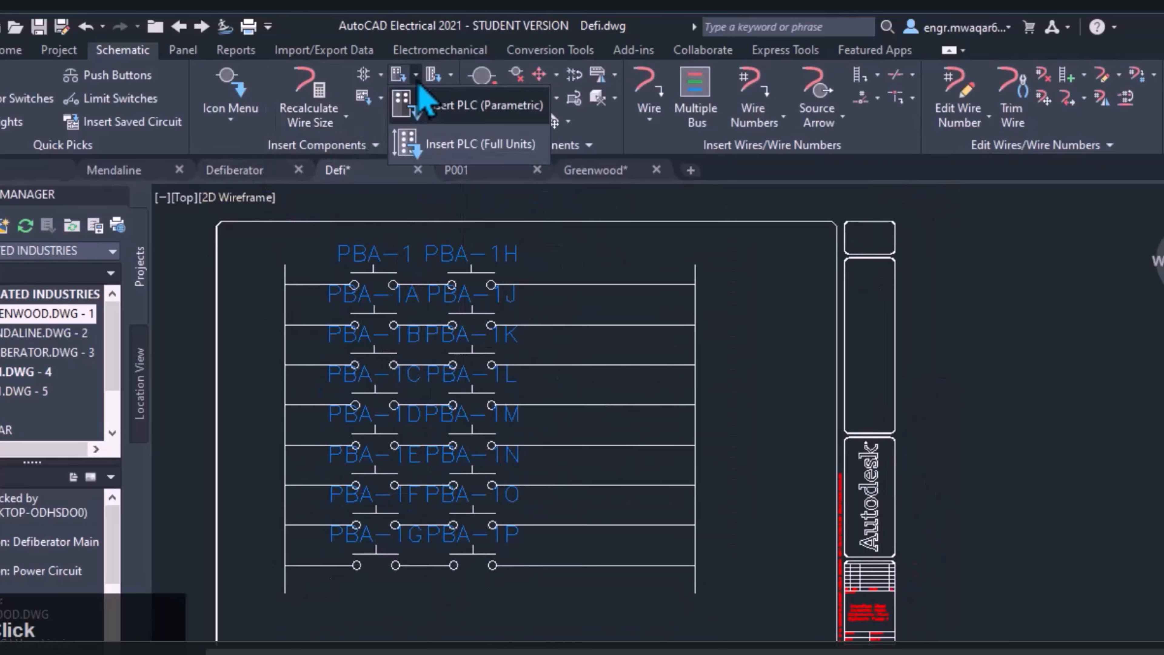
click(381, 74)
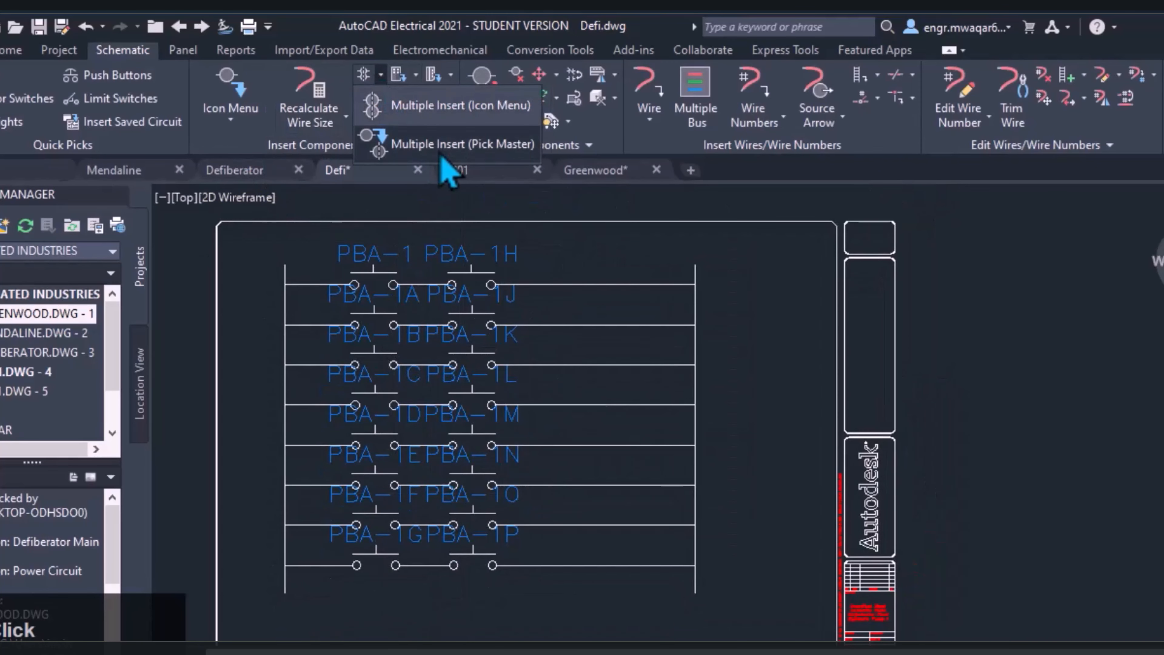
click(461, 145)
click(472, 265)
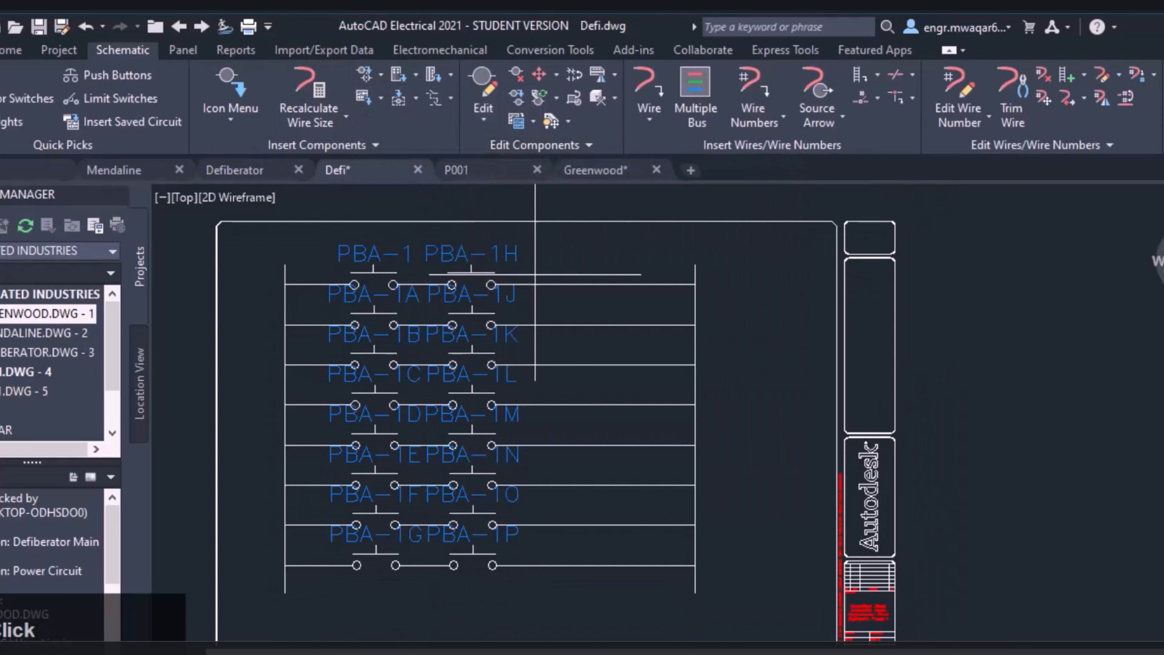
click(598, 273)
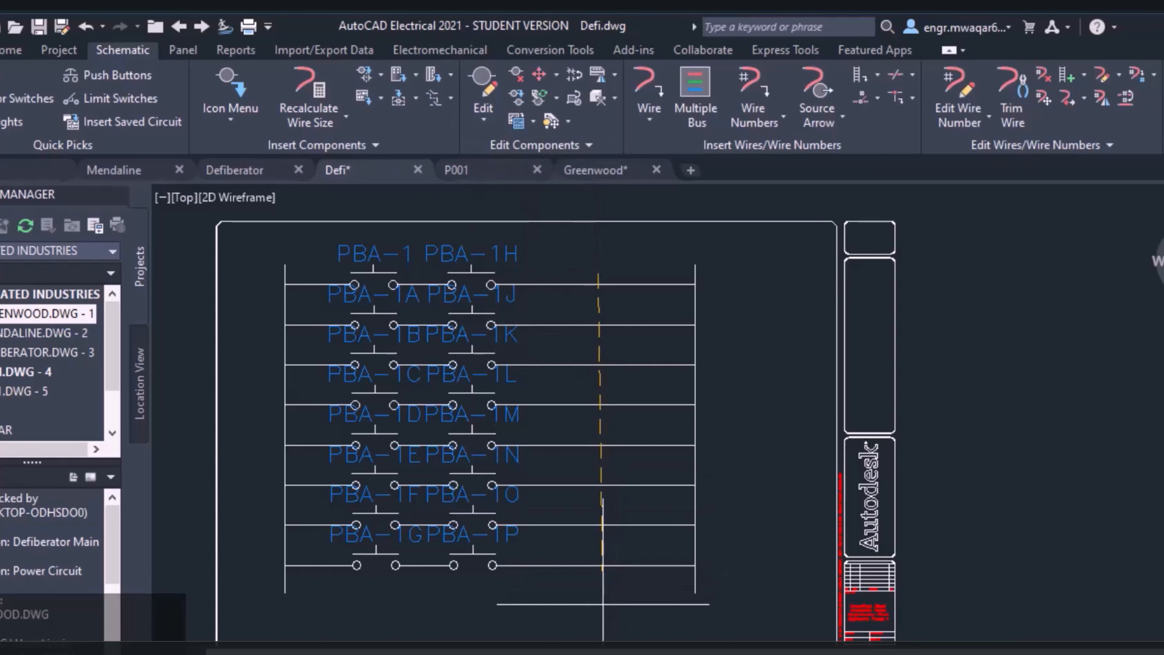
click(613, 609)
click(556, 340)
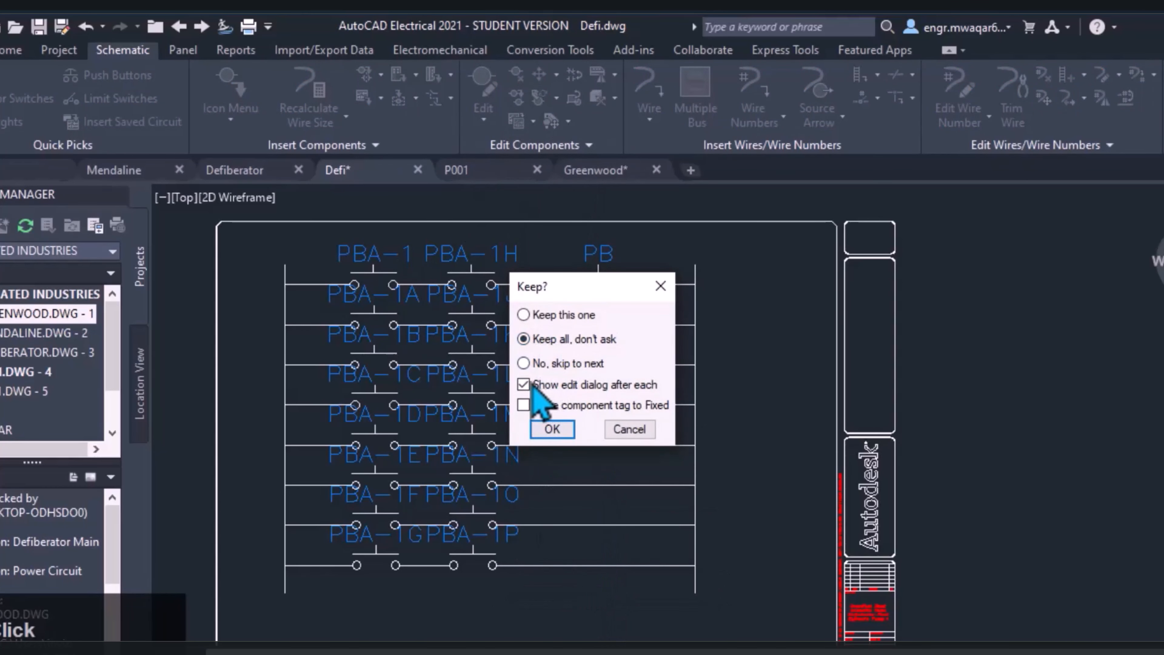
click(523, 384)
click(553, 428)
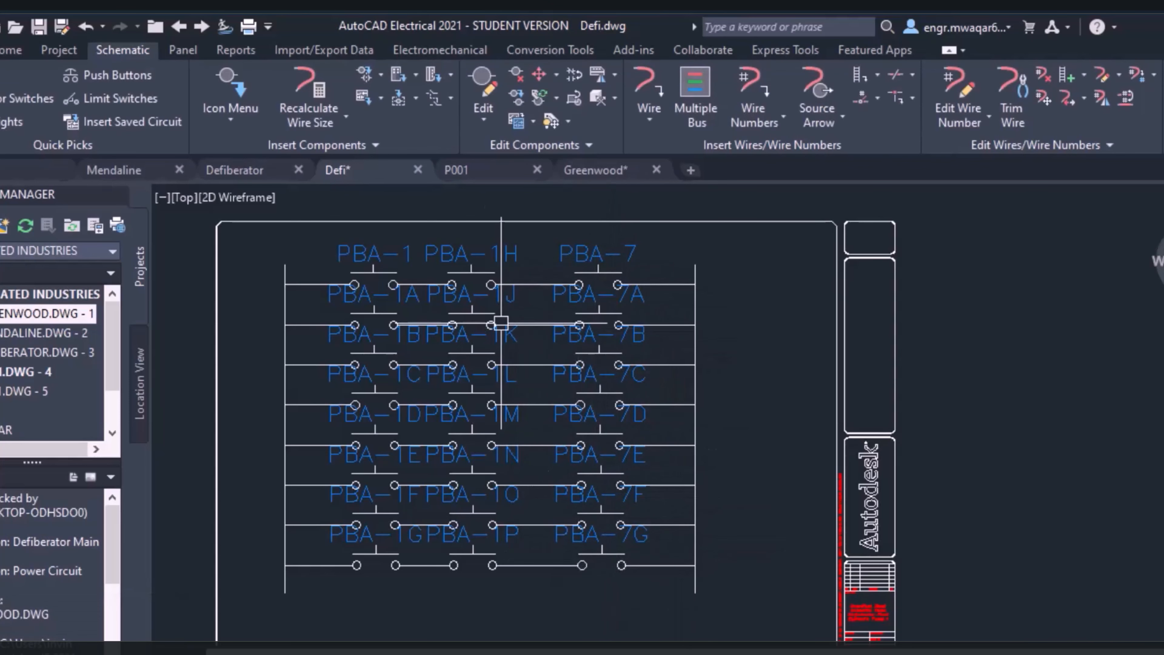
Switch to the Greenwood drawing and load saved circuit User Circuit 22 for insertion at scale 18 with its text layers updated
click(381, 75)
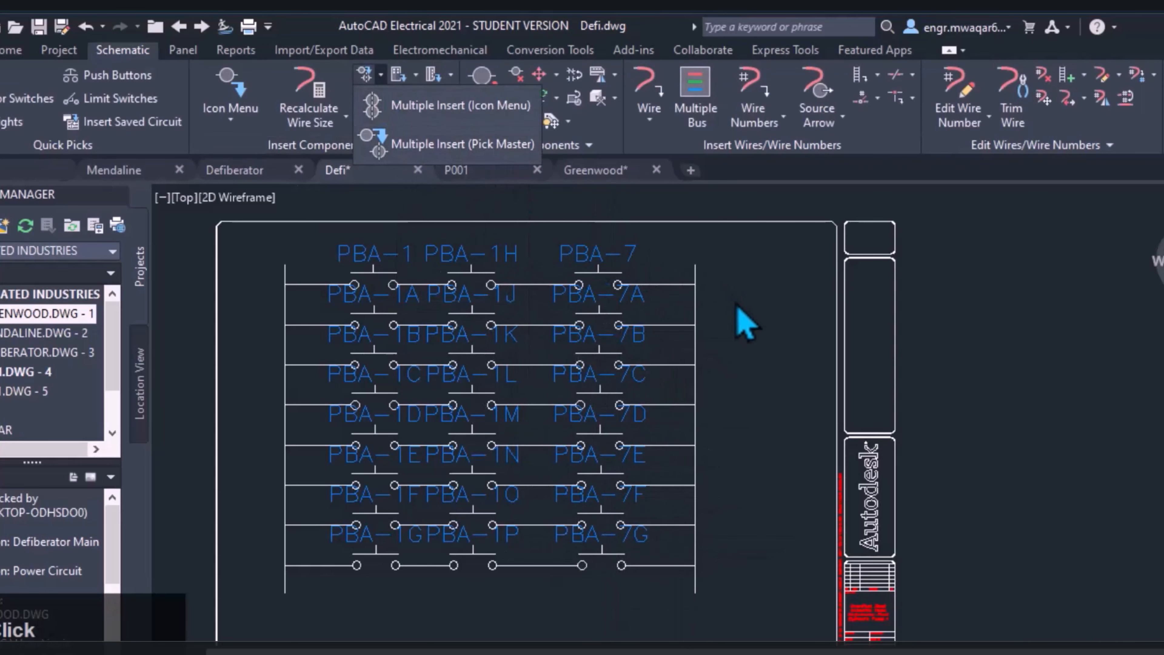
click(715, 364)
click(595, 170)
click(381, 98)
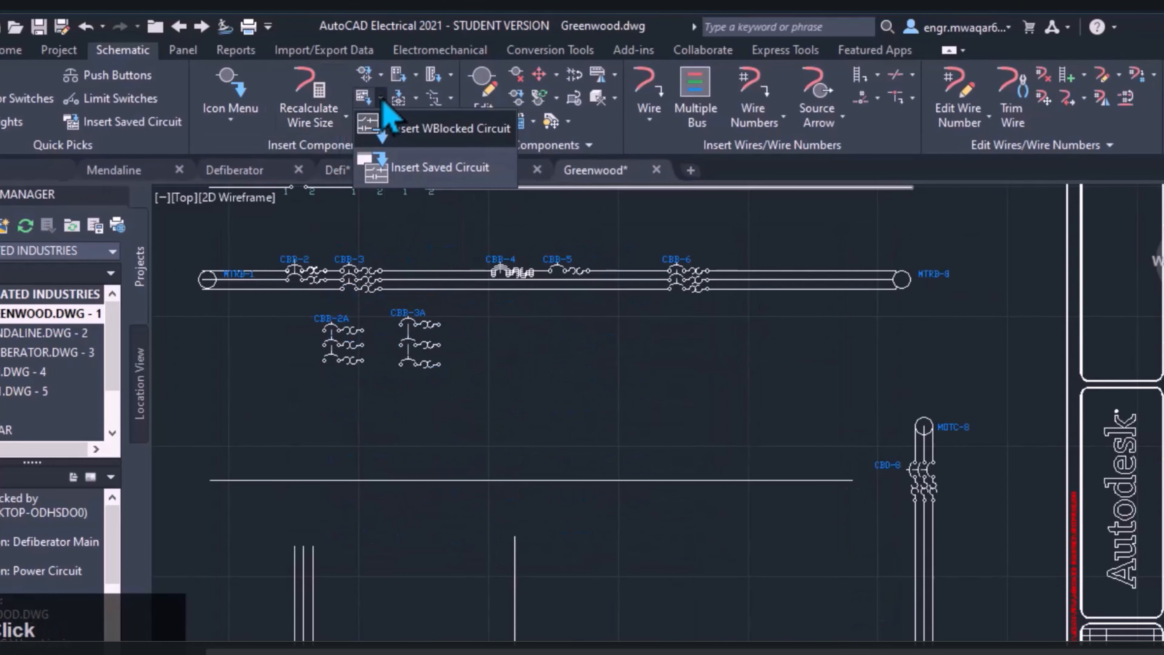
click(428, 179)
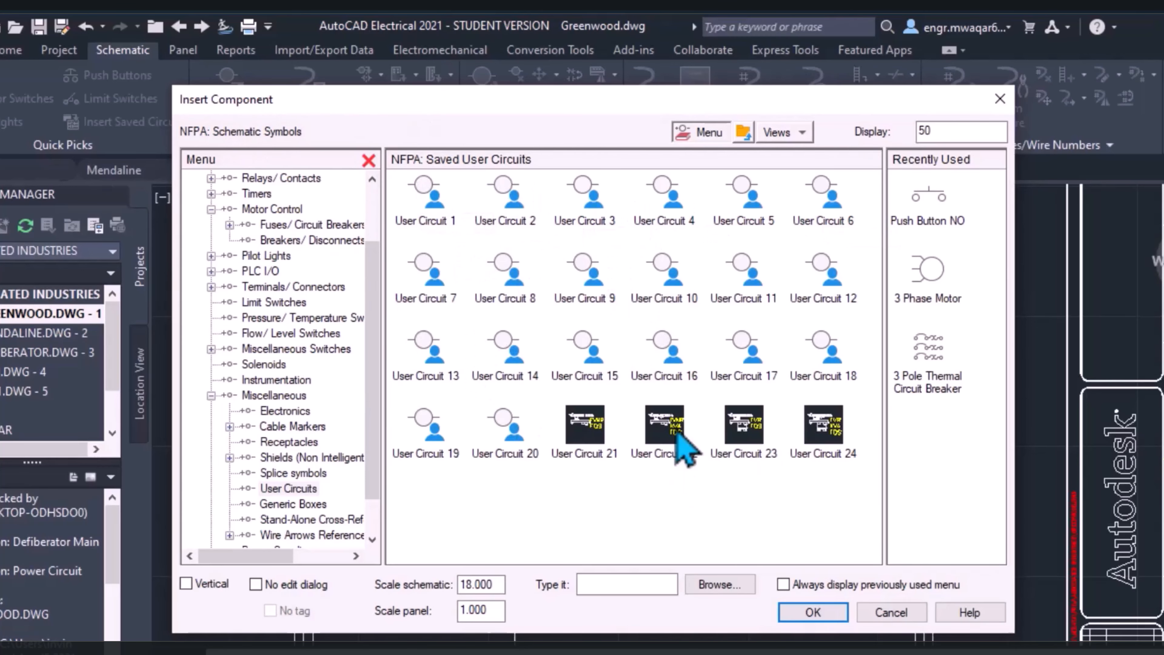
click(680, 441)
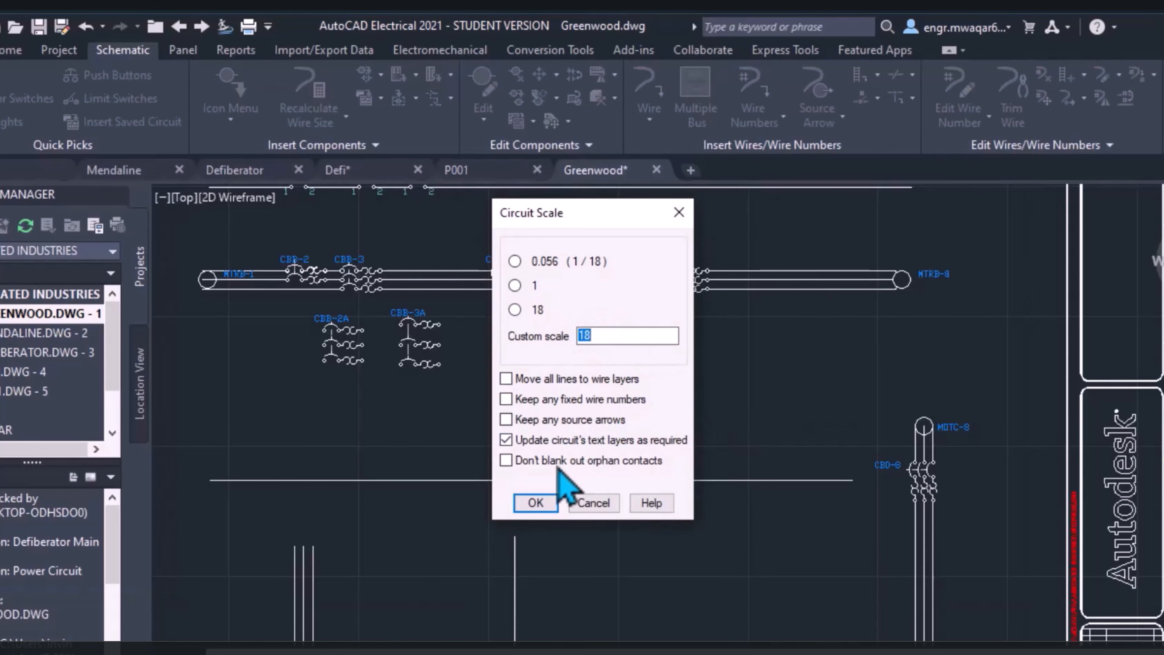
click(536, 503)
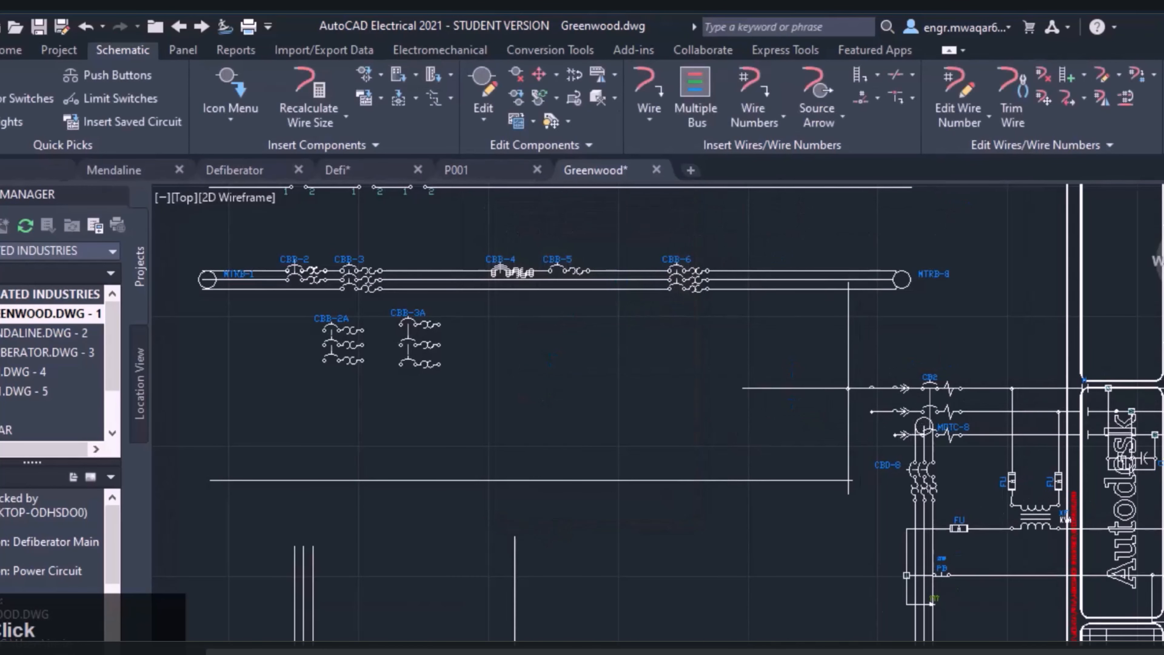
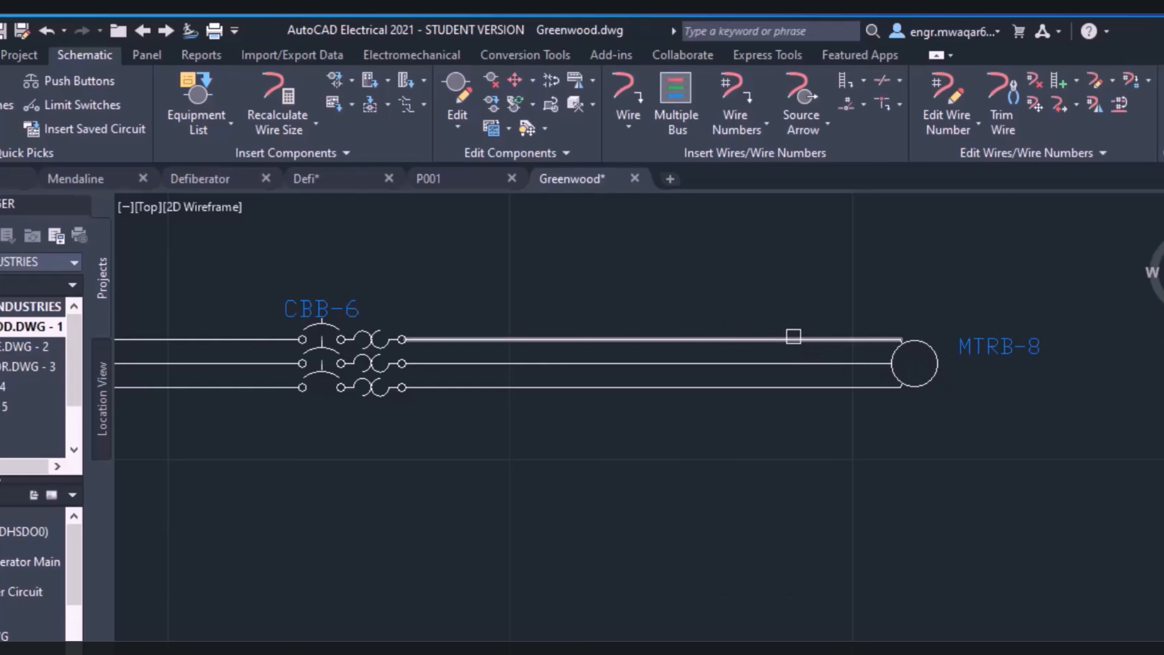
Recalculate the wire size for motor MTRB-8, using the 110 kW induction record at 400 V and 50 Hz
scroll(905, 341, up, 2)
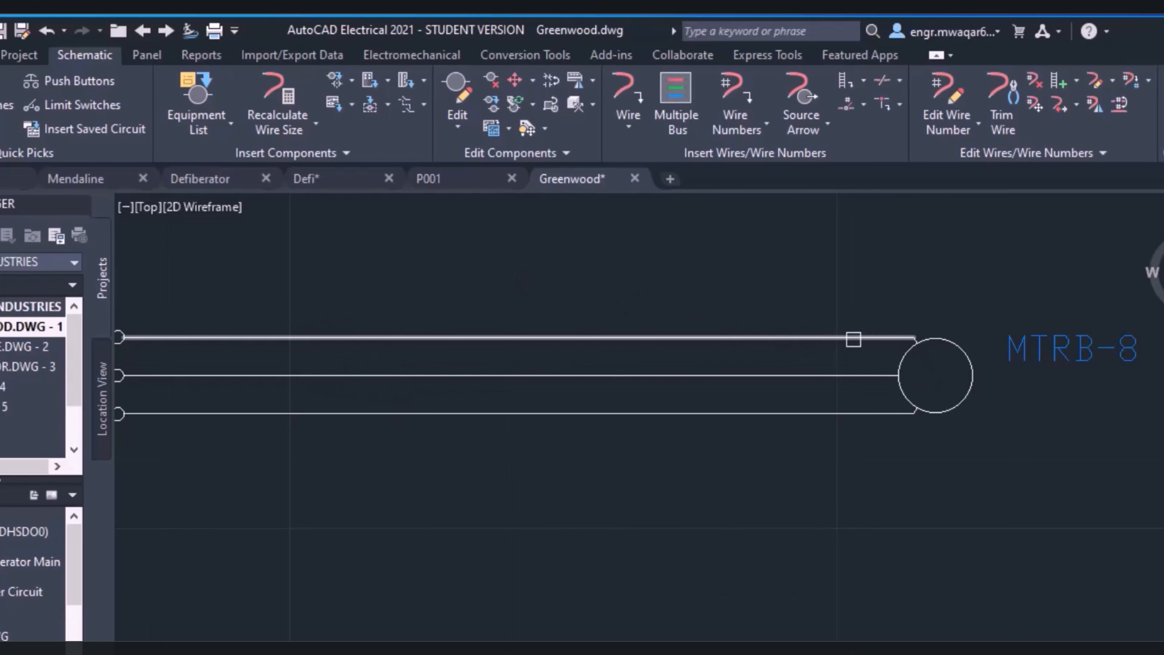
scroll(697, 276, down, 2)
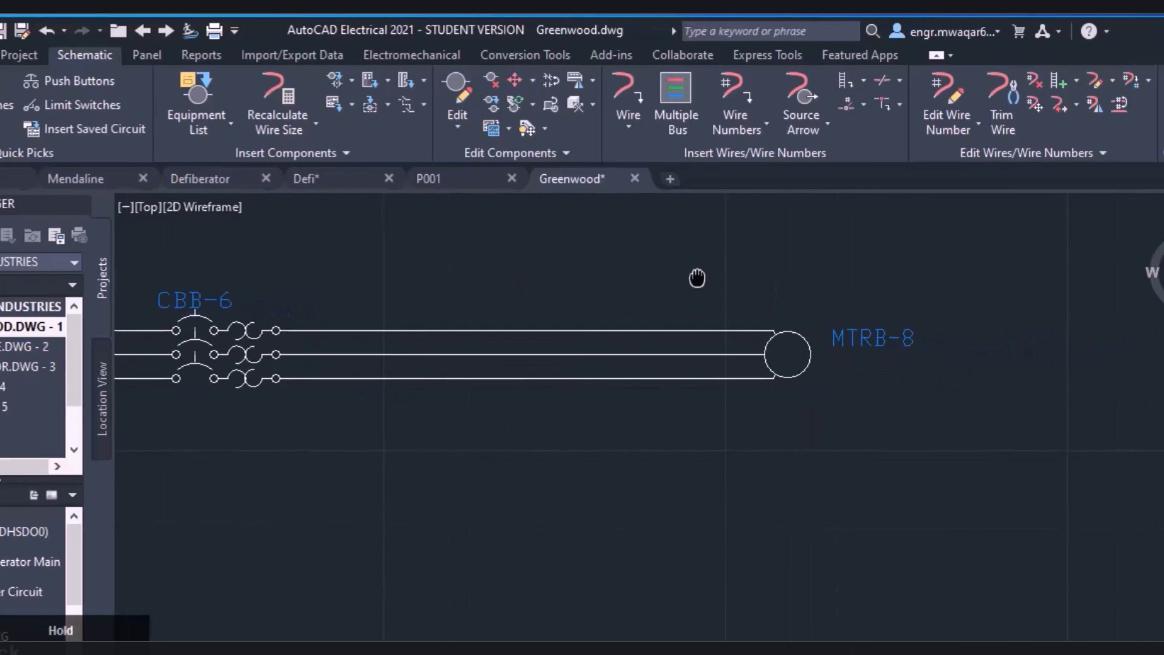
click(808, 357)
scroll(330, 459, down, 2)
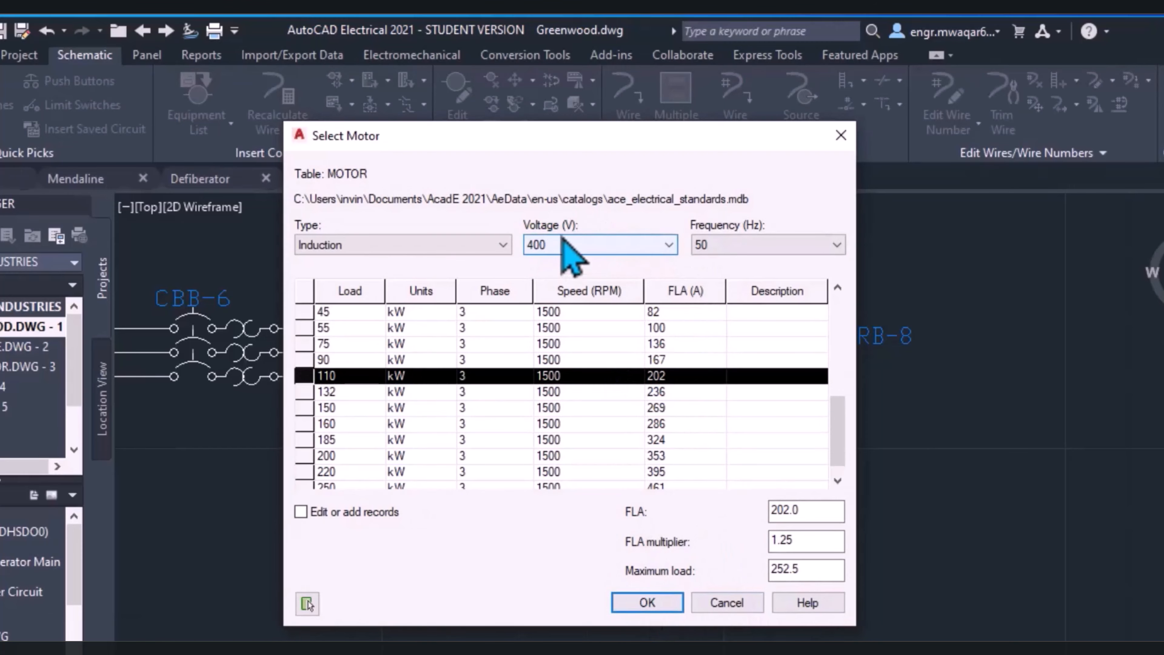
click(628, 596)
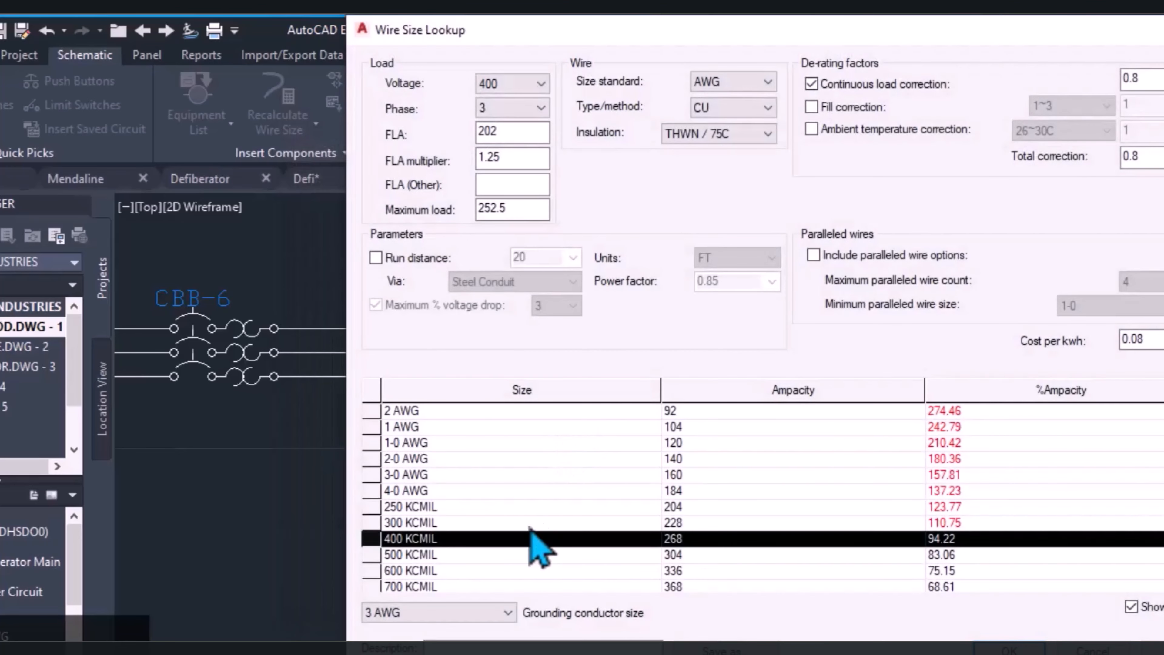
Choose the 500 KCMIL size in the wire size lookup and apply it to the motor's wires
scroll(905, 555, down, 1)
scroll(751, 445, up, 1)
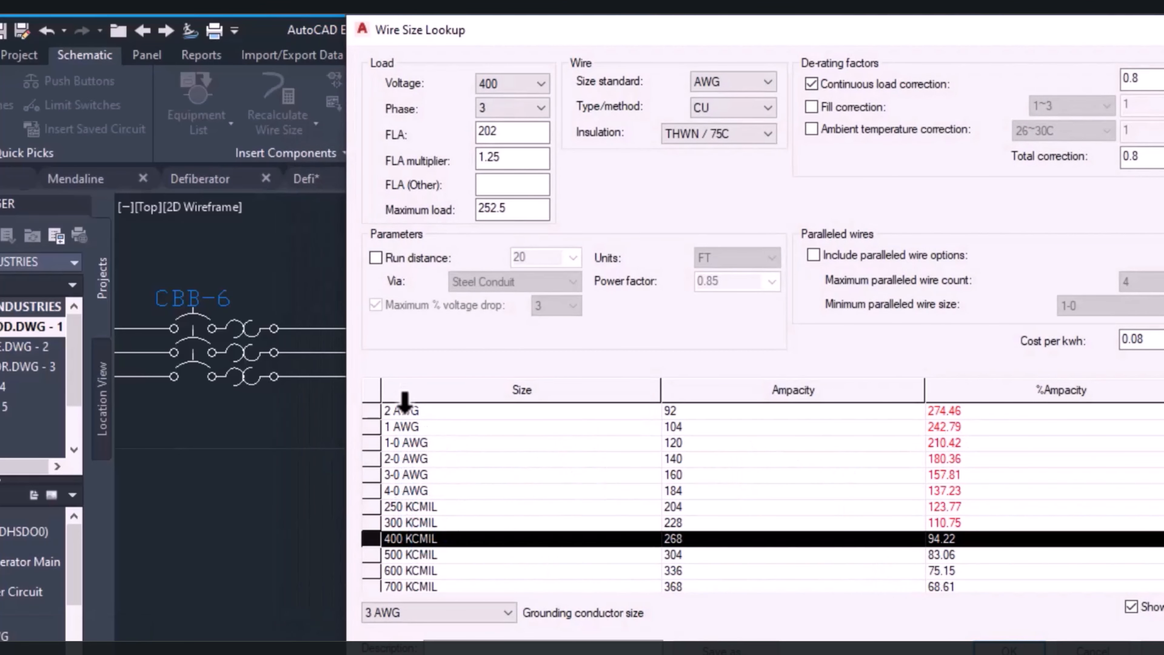
scroll(419, 567, down, 2)
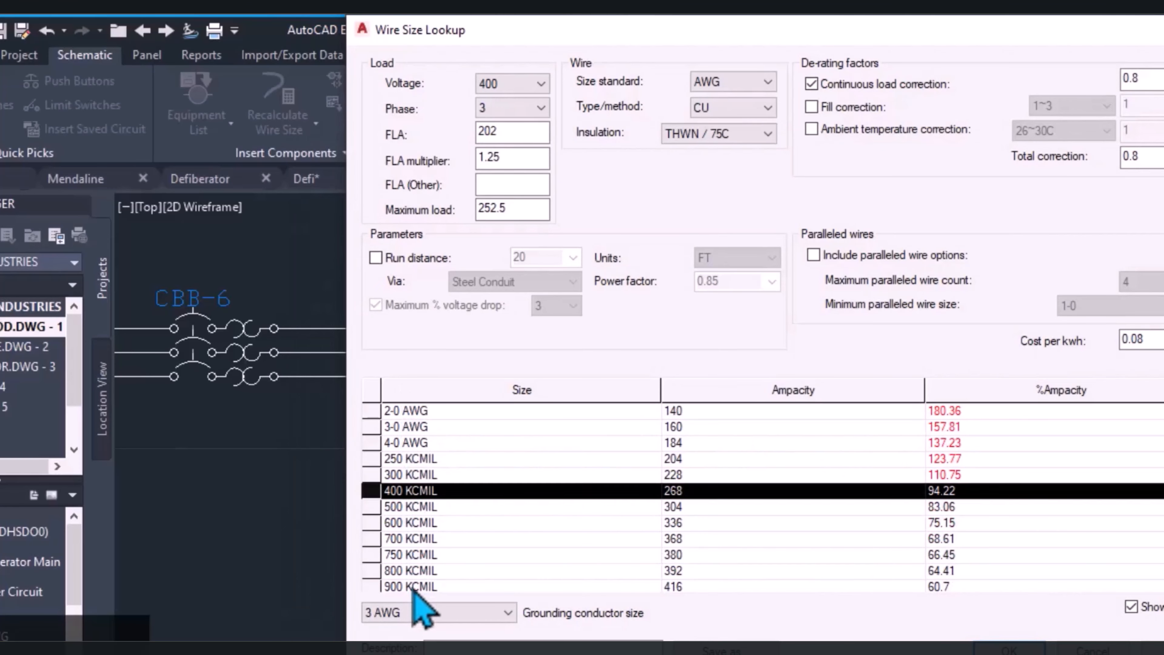
scroll(442, 534, up, 2)
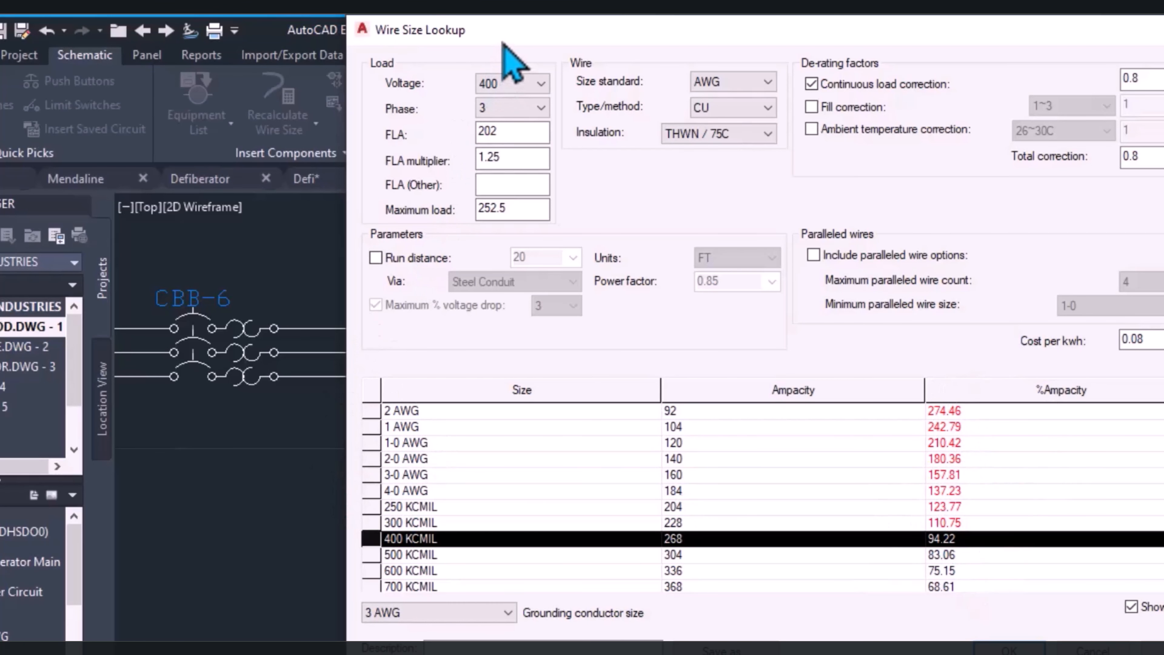
drag(501, 40, 426, 430)
drag(645, 411, 622, 117)
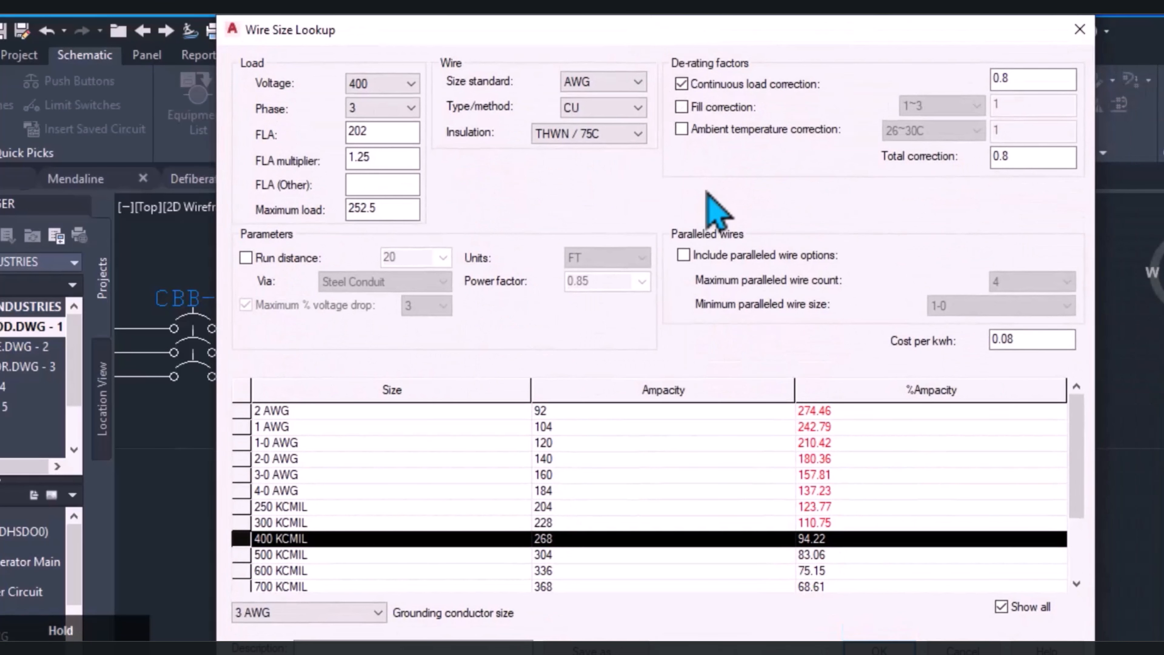
scroll(818, 575, down, 2)
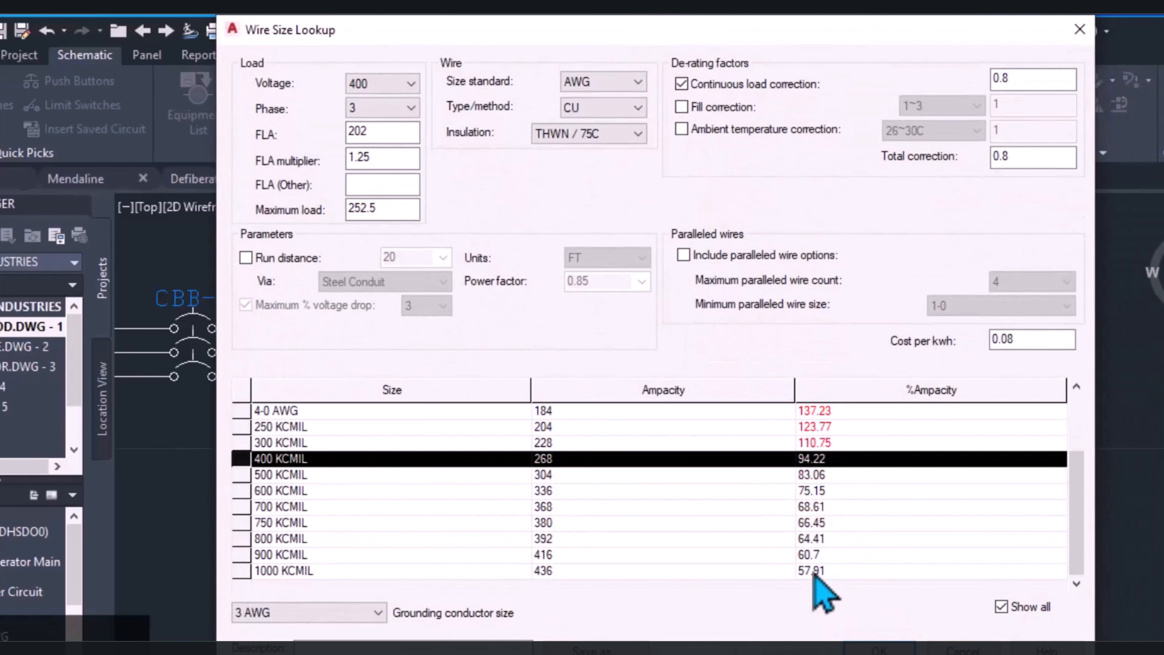
click(556, 476)
click(862, 649)
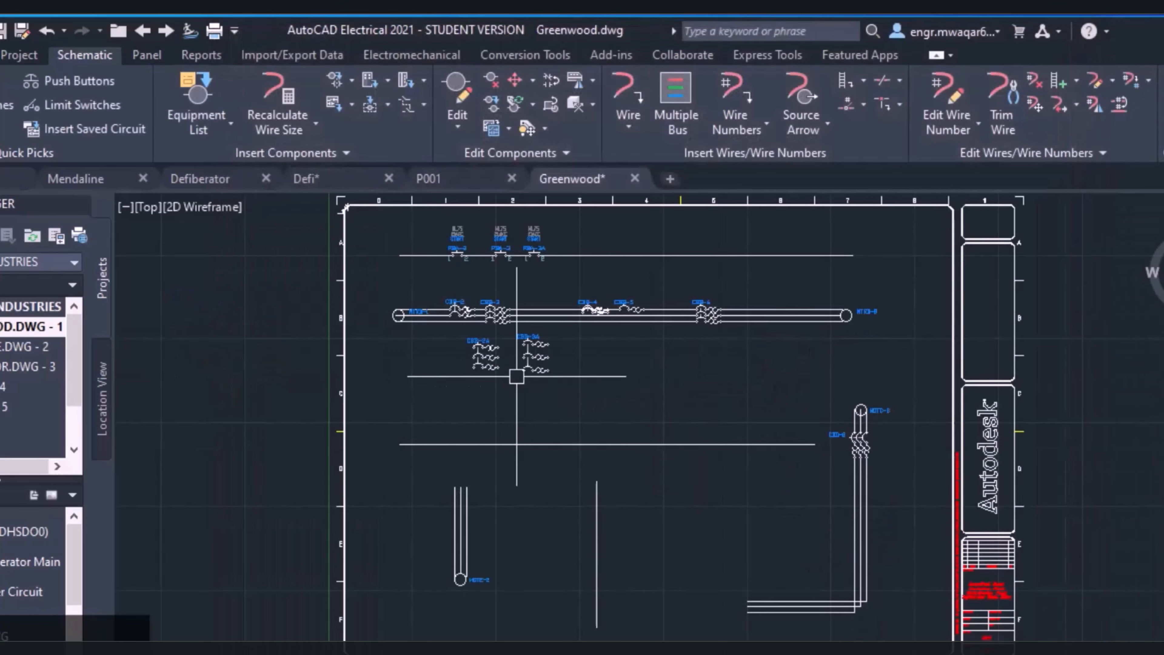
Check the layer of each of the three wires between breaker CBB-6 and motor MTRB-8
scroll(722, 307, up, 5)
middle_drag(895, 307, 553, 331)
click(640, 336)
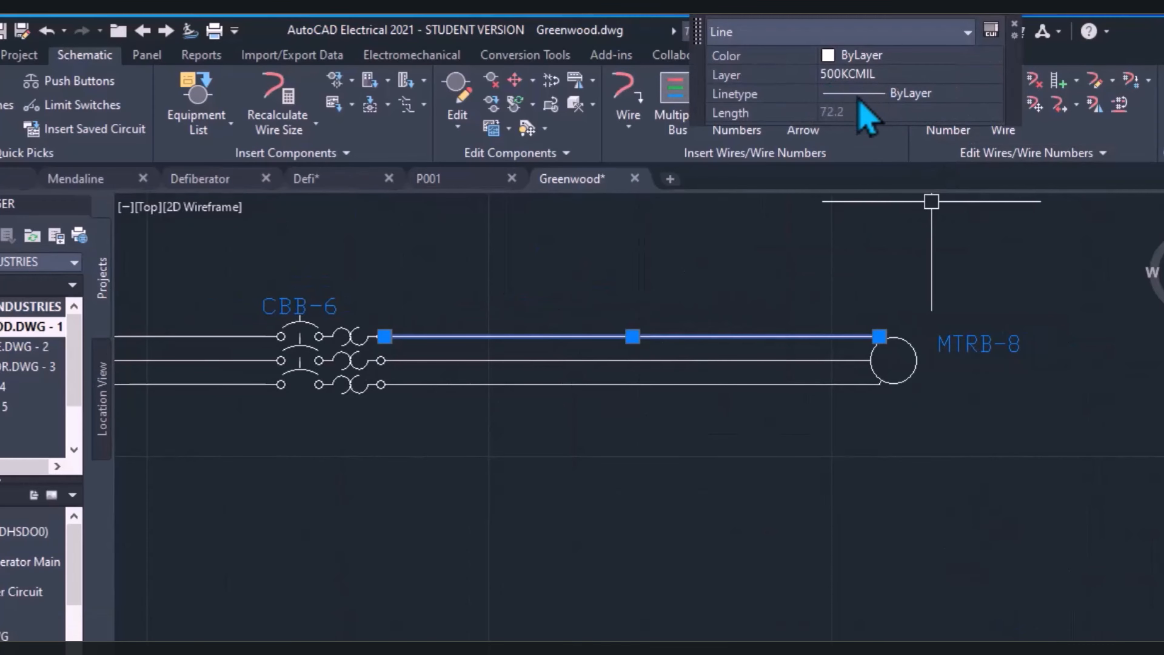
click(723, 361)
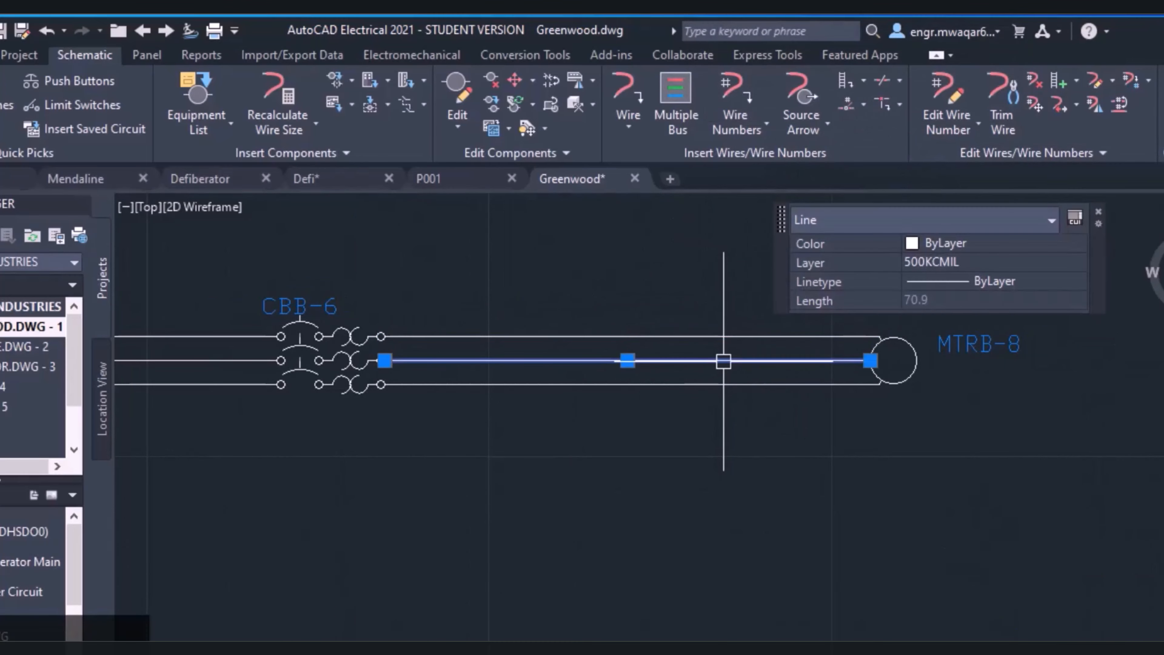
key(Escape)
click(800, 384)
key(Escape)
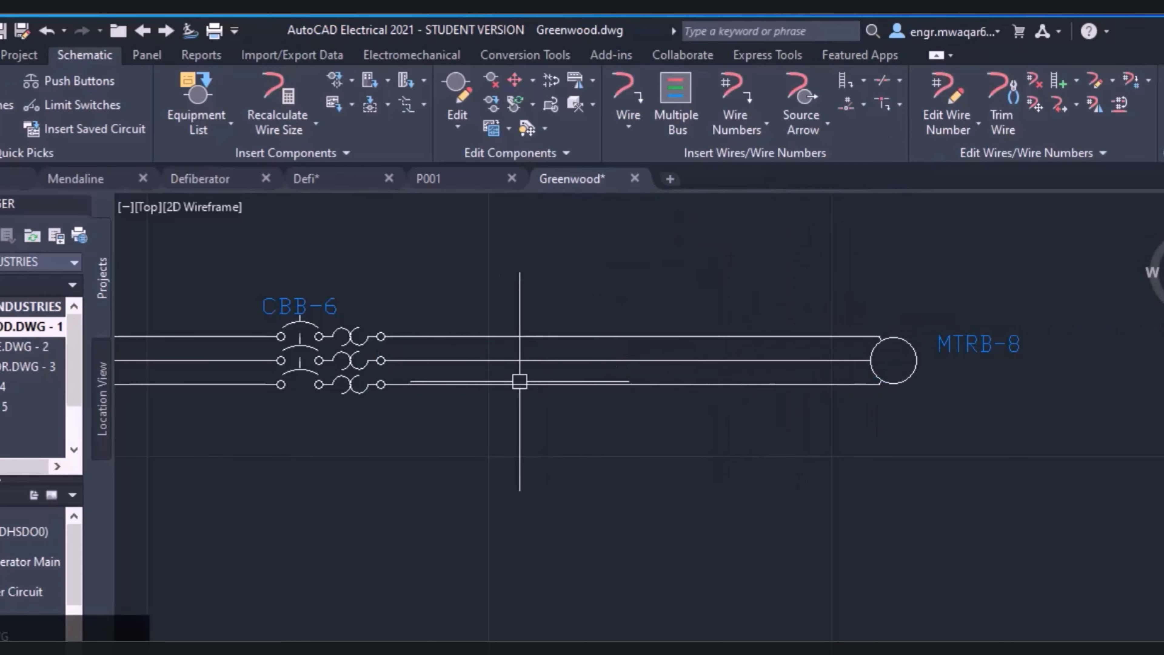
Compare the layers of the wires near motor MTRB-1 and of the separate horizontal wire below the breakers
scroll(519, 381, down, 5)
click(372, 363)
middle_drag(376, 416, 708, 408)
key(Escape)
scroll(486, 389, up, 3)
click(447, 356)
key(Escape)
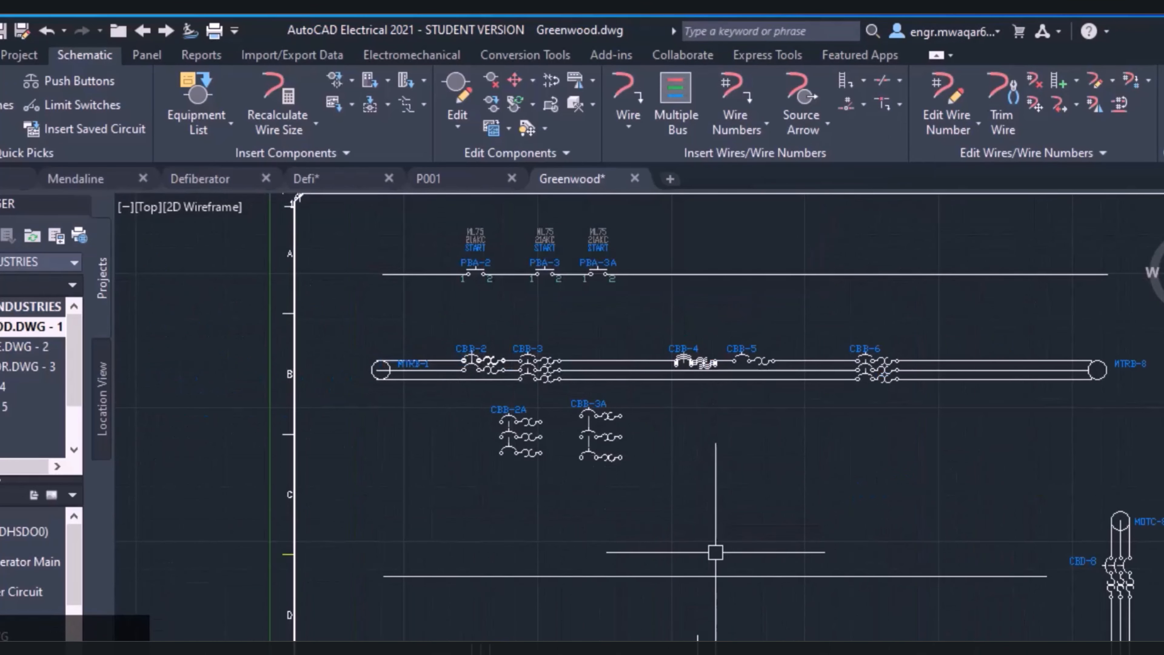
click(715, 575)
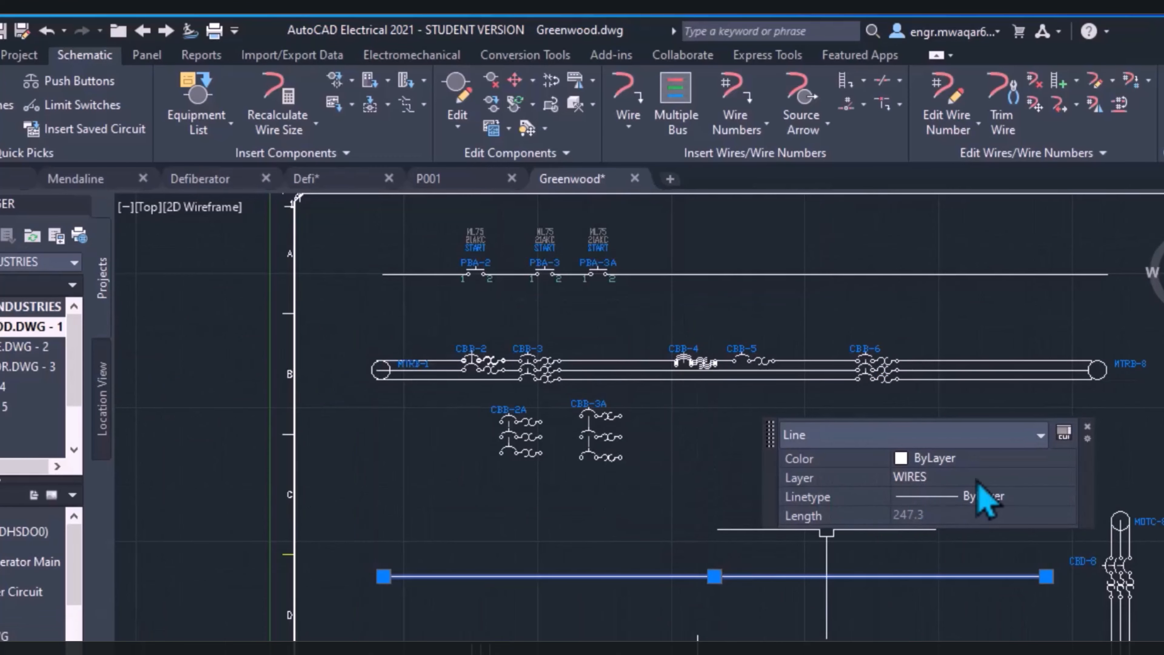
key(Escape)
middle_drag(932, 366, 705, 333)
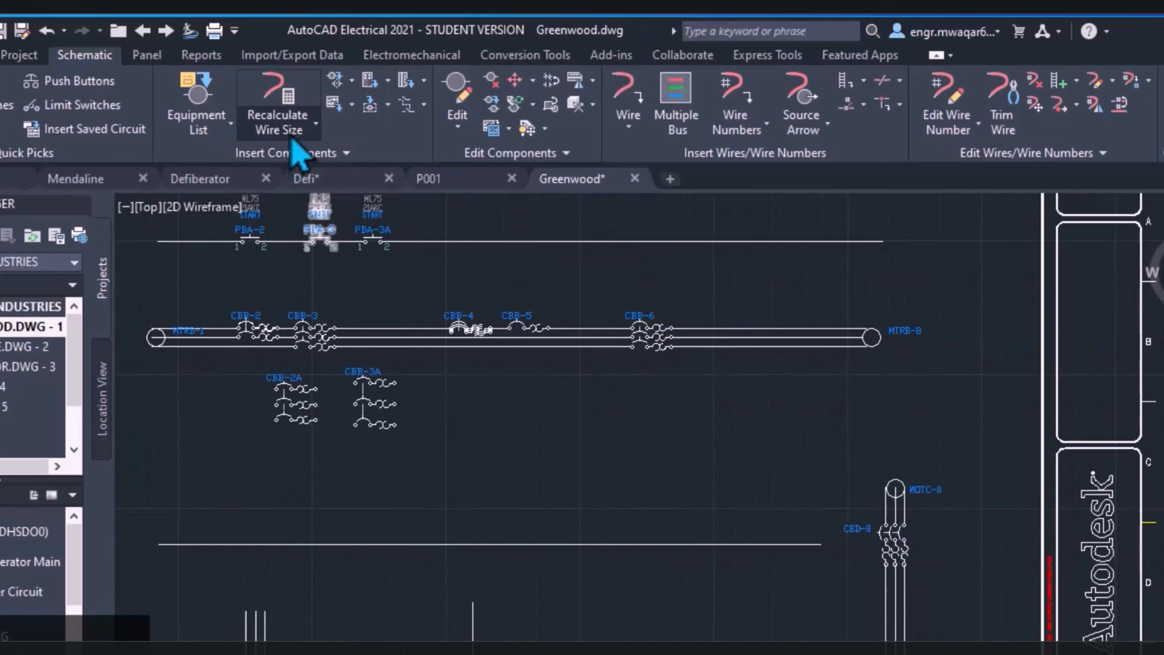
click(293, 129)
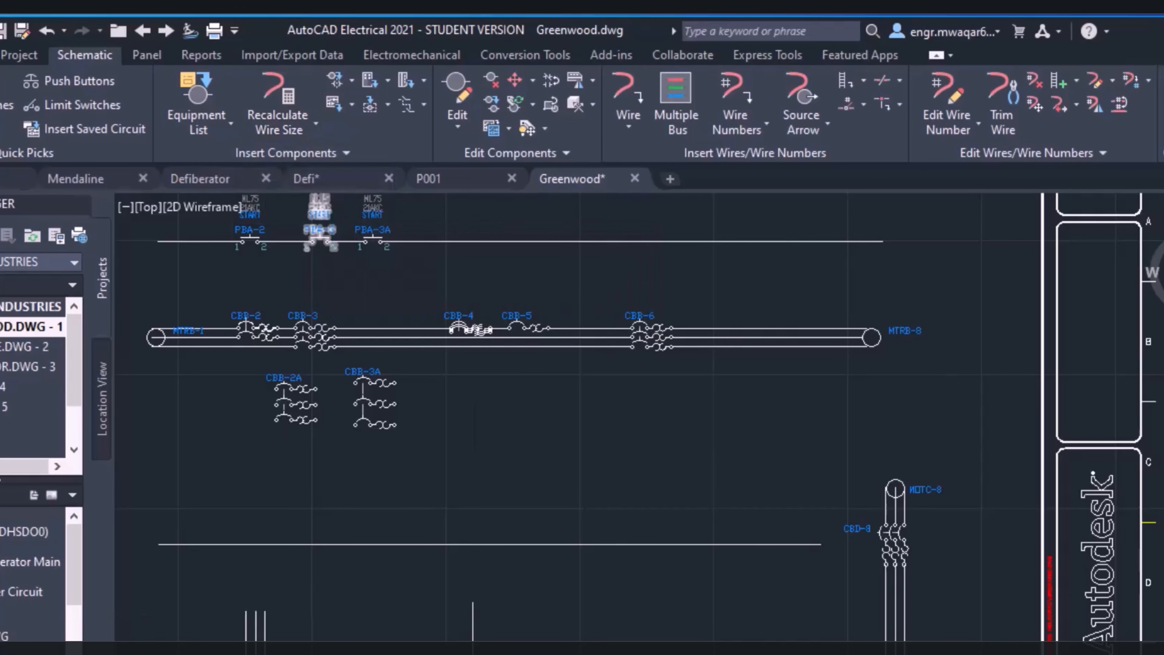
scroll(492, 236, down, 2)
click(352, 80)
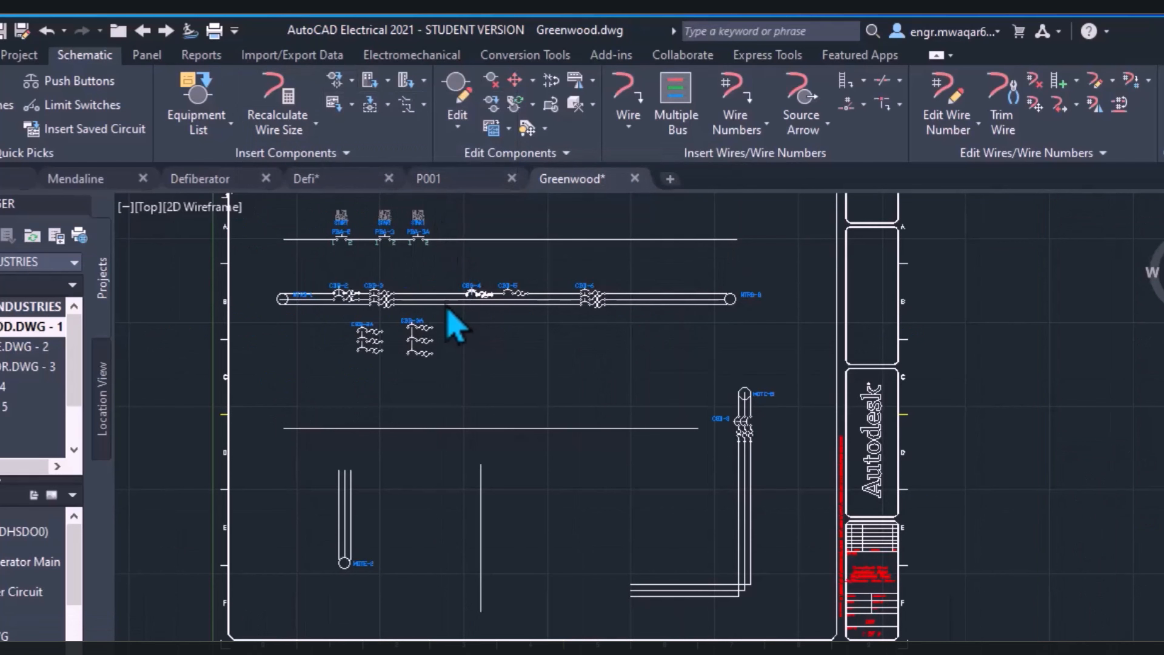
click(451, 180)
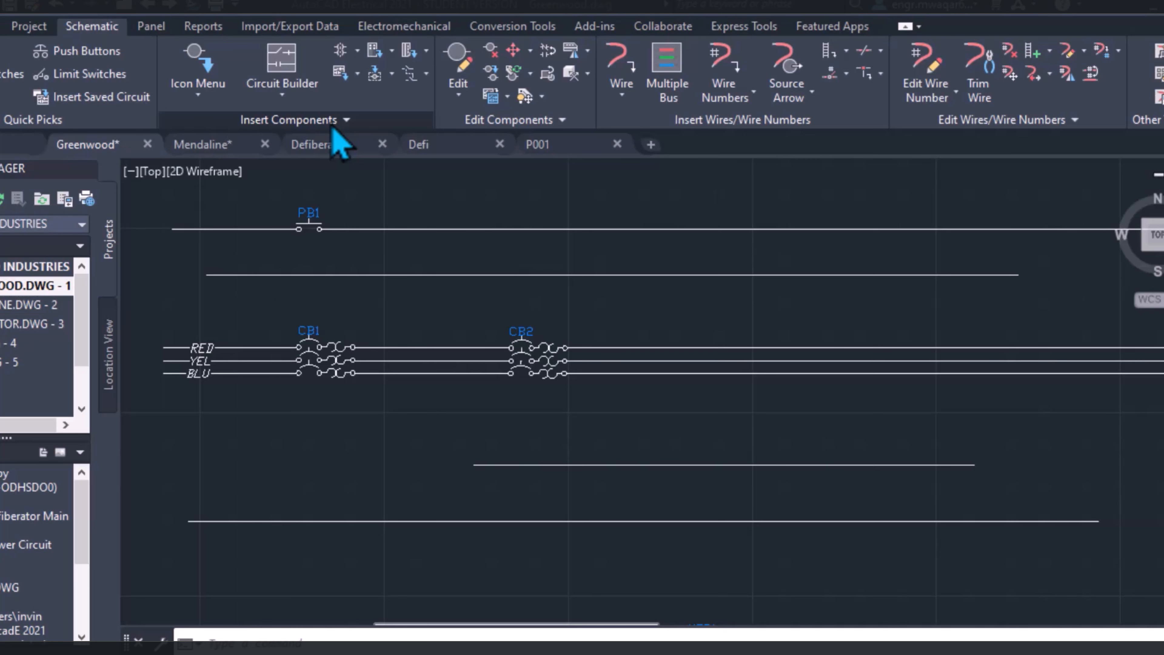
Open the component data of push button PB1 for editing and accept it without changes
right_click(308, 225)
key(Escape)
right_click(305, 224)
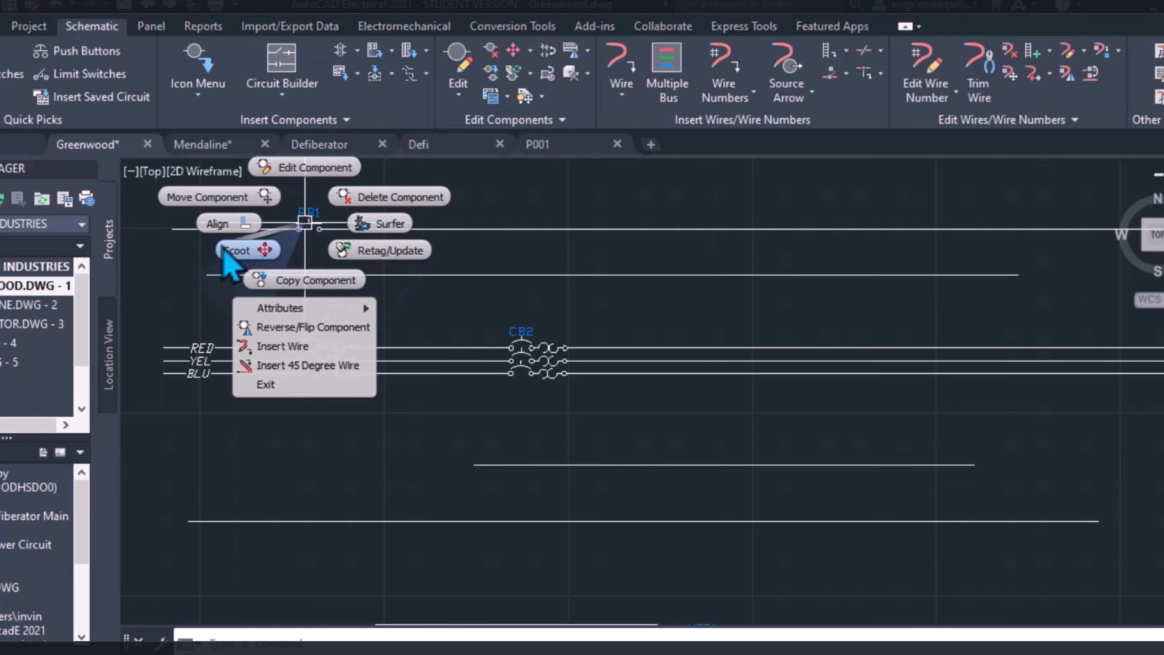
click(309, 169)
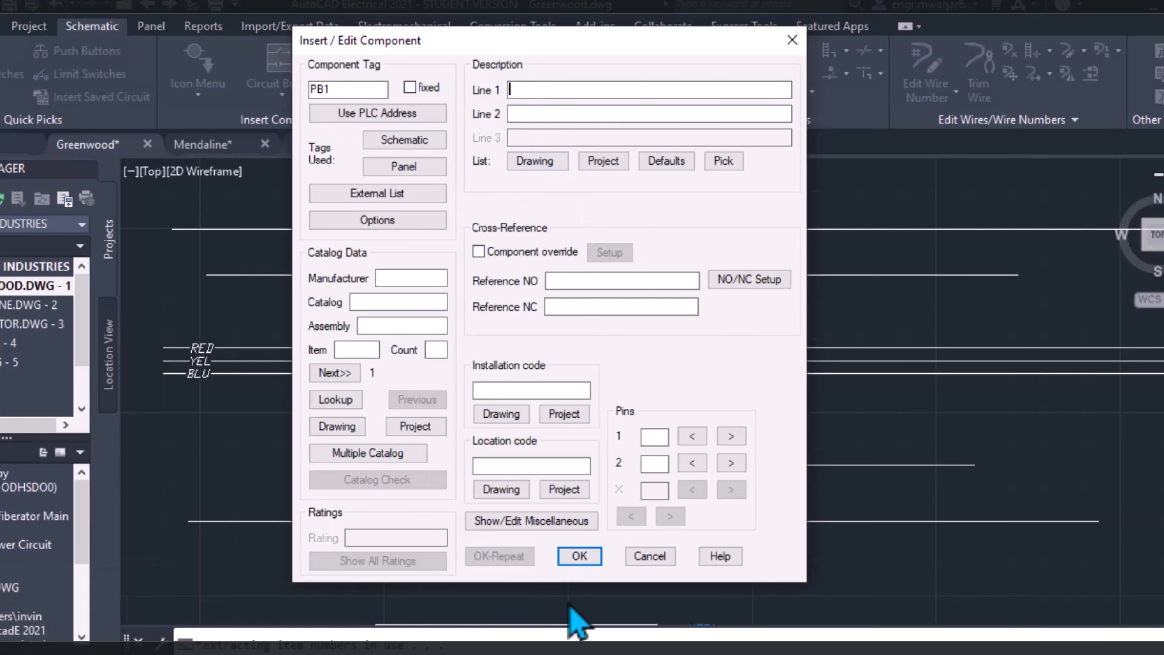
click(579, 556)
right_click(309, 225)
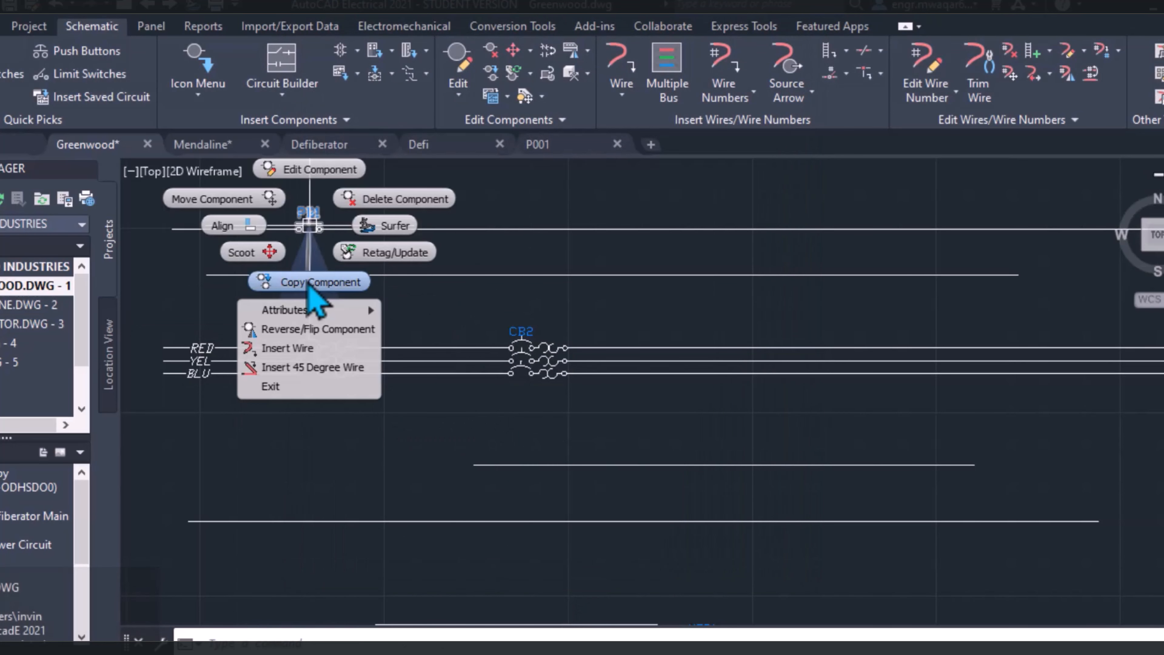
right_click(307, 280)
click(306, 221)
double_click(307, 222)
key(Escape)
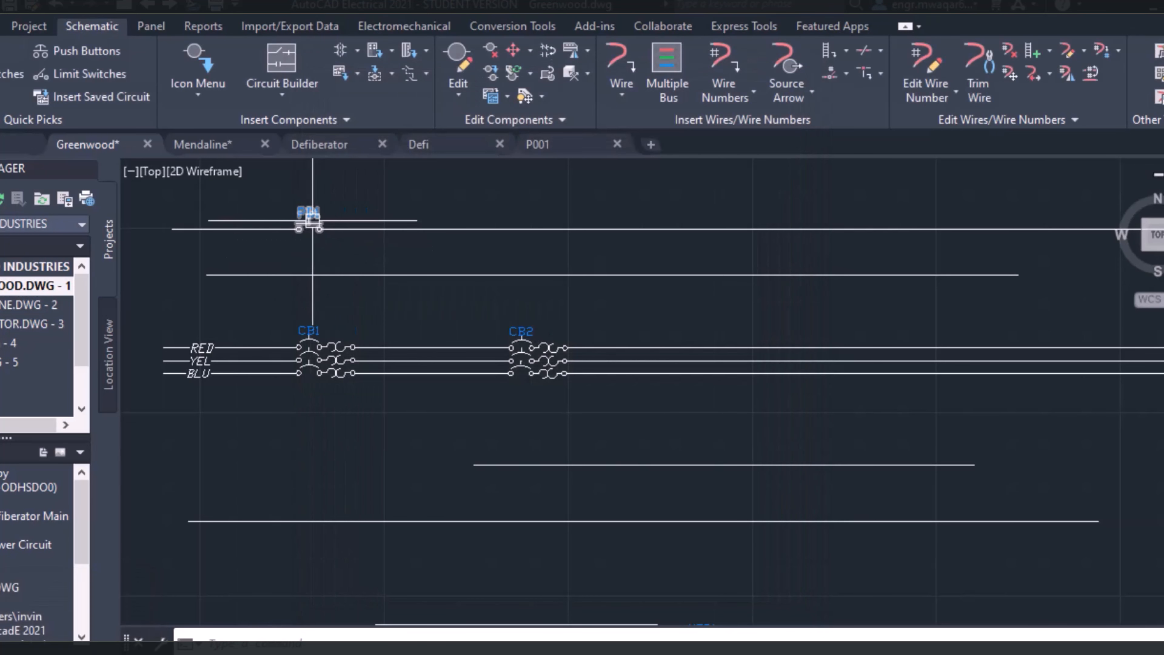
Copy push button PB1 to a point farther right on the same wire, accepting the tag PB2
right_click(313, 220)
click(312, 274)
scroll(417, 232, up, 4)
click(393, 223)
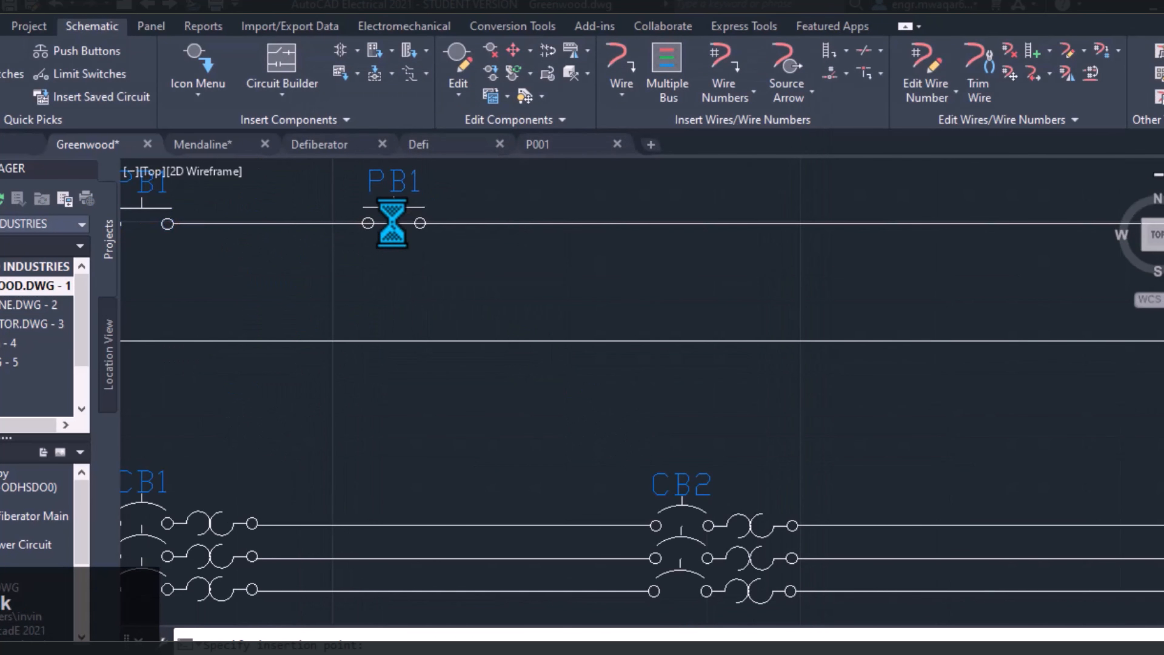
double_click(316, 121)
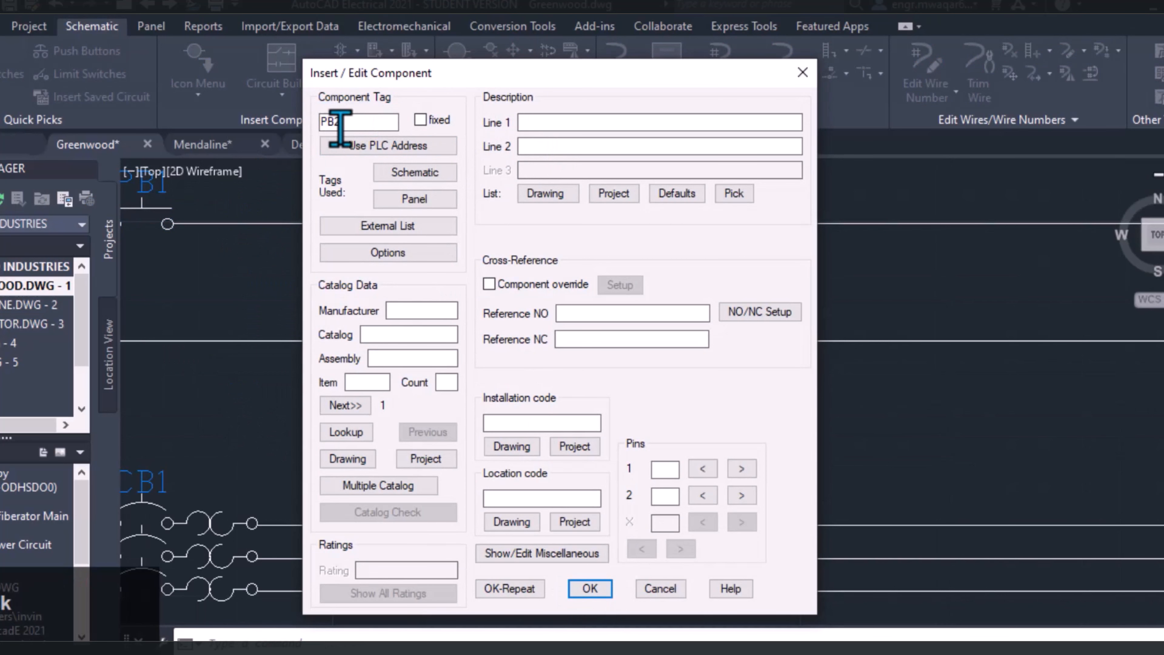
click(588, 590)
Scoot push button PB1 along its wire toward PB2 and back toward the wire's left end
middle_drag(378, 252, 575, 260)
right_click(355, 222)
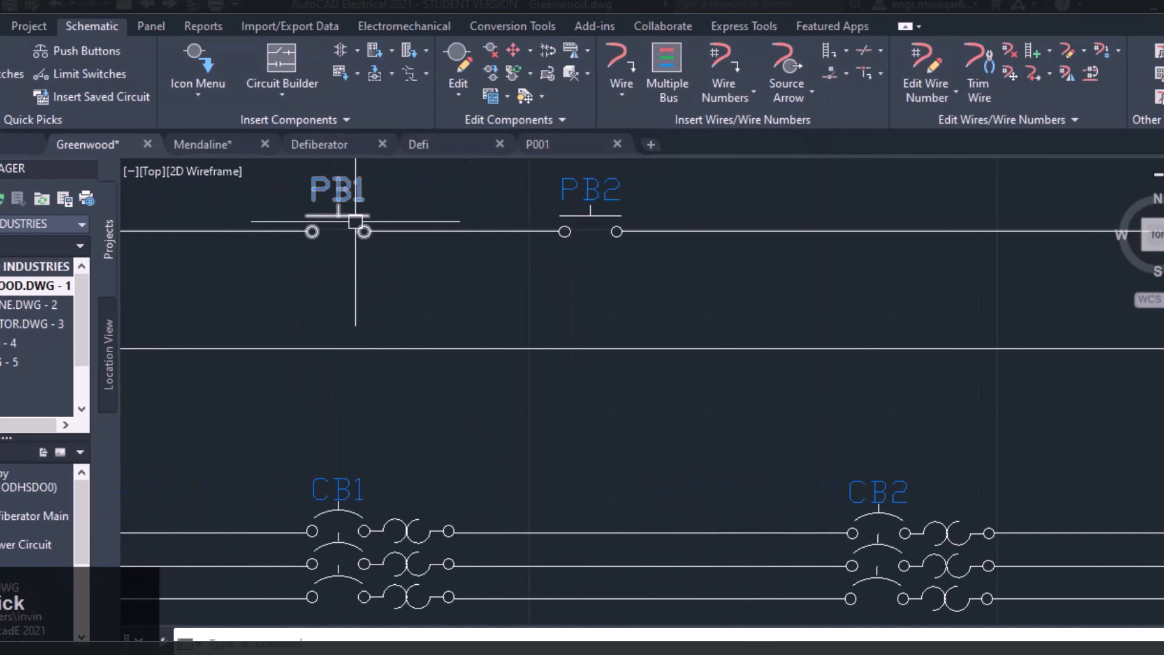
click(289, 250)
click(441, 230)
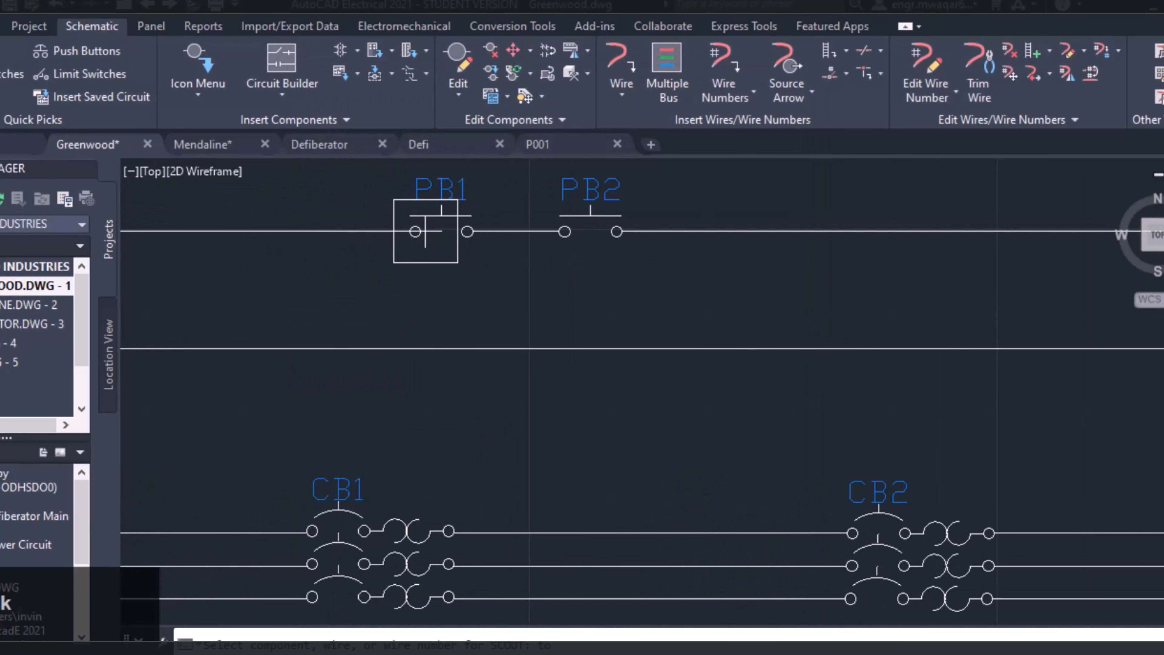
click(202, 231)
right_click(236, 230)
Move push button PB1 with Move Component to a point on the same wire closer to PB2
right_click(226, 222)
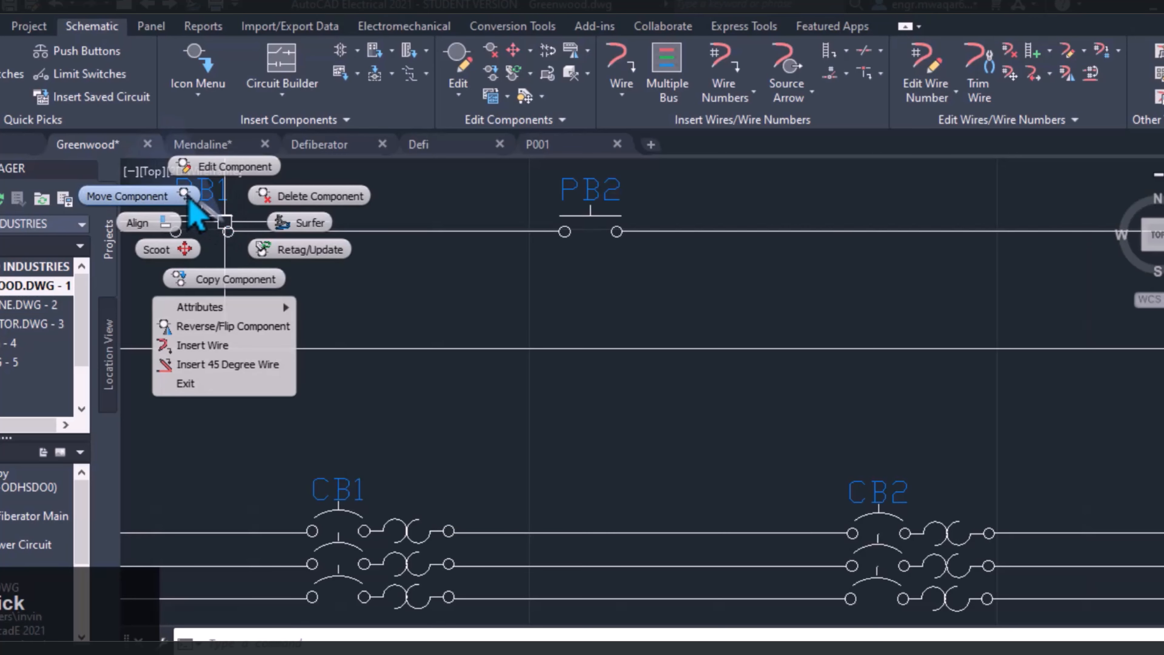
click(185, 195)
click(365, 231)
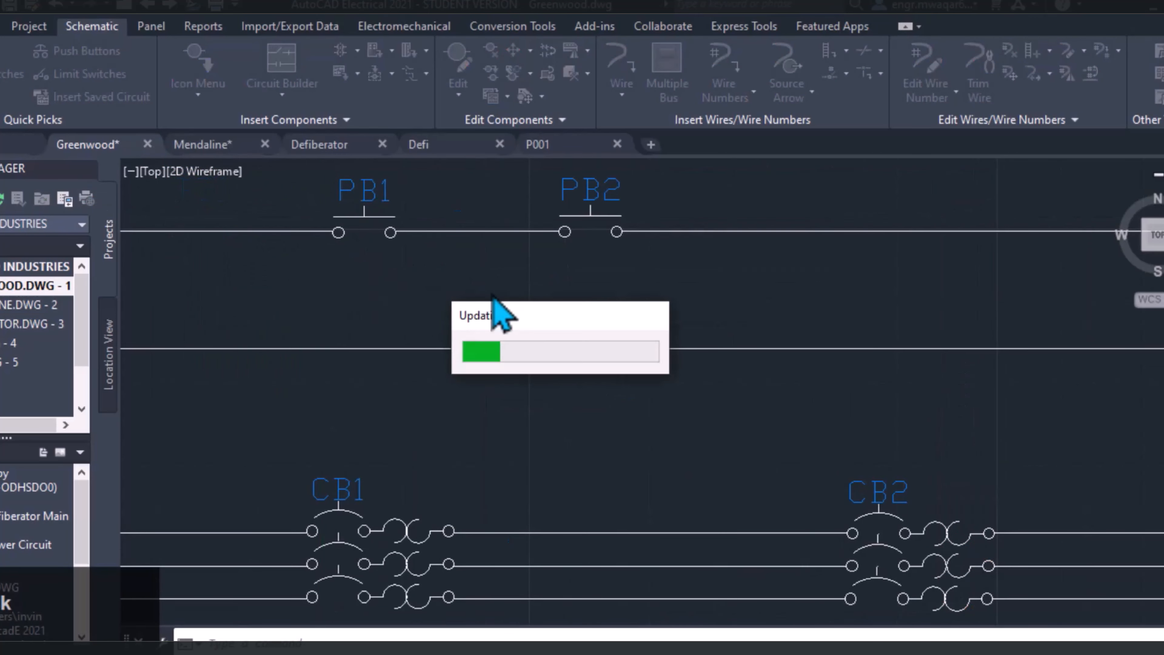
Shift three-pole breaker CB1 along its wires toward CB2 using the standard Move command
mouse_move(360, 282)
middle_down()
mouse_move(358, 331)
mouse_move(453, 290)
middle_up()
scroll(362, 328, down, 3)
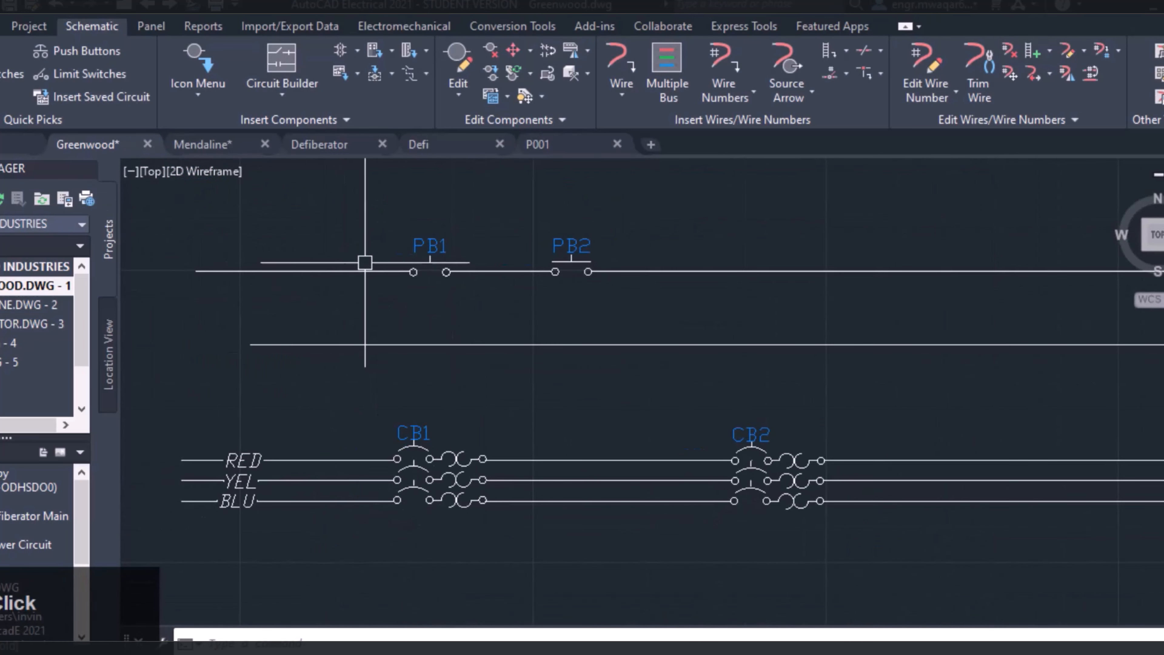
scroll(460, 445, down, 2)
mouse_move(460, 445)
middle_down()
mouse_move(492, 337)
mouse_move(478, 306)
middle_up()
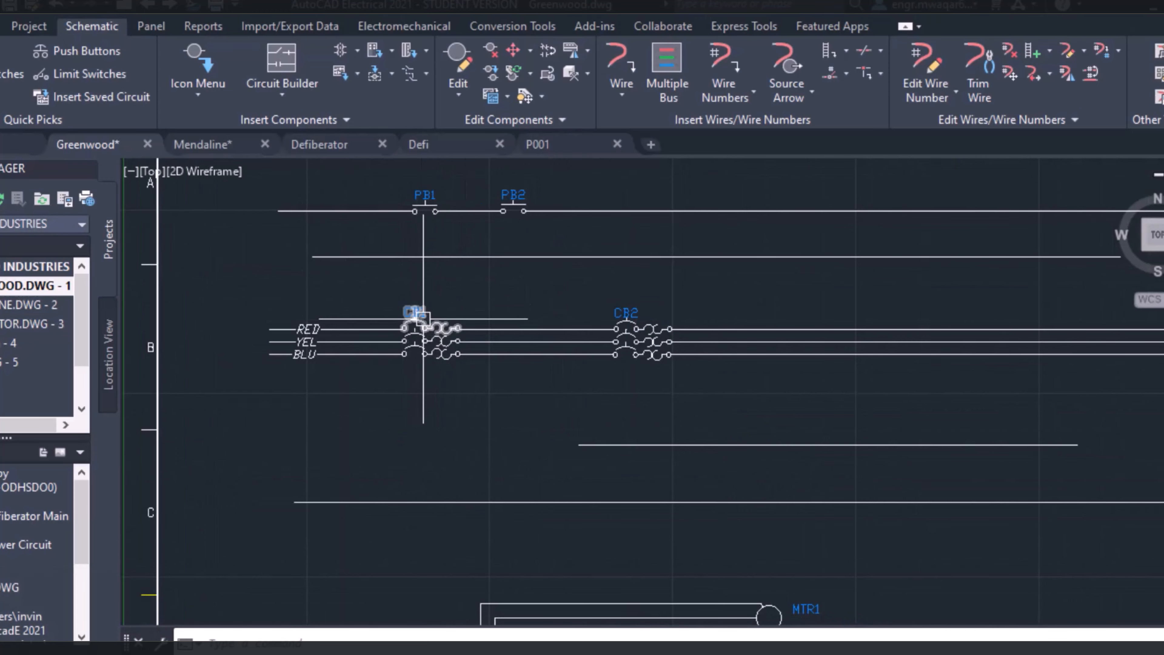
click(448, 308)
click(442, 341)
scroll(442, 384, up, 4)
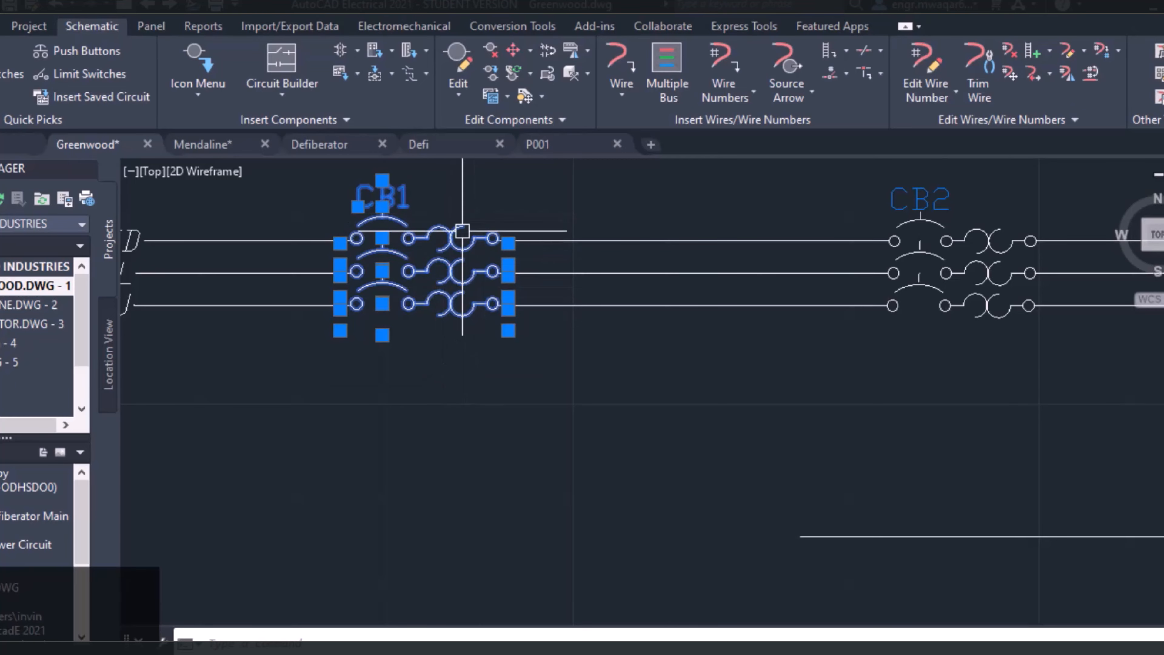
middle_drag(463, 183, 447, 262)
right_click(434, 252)
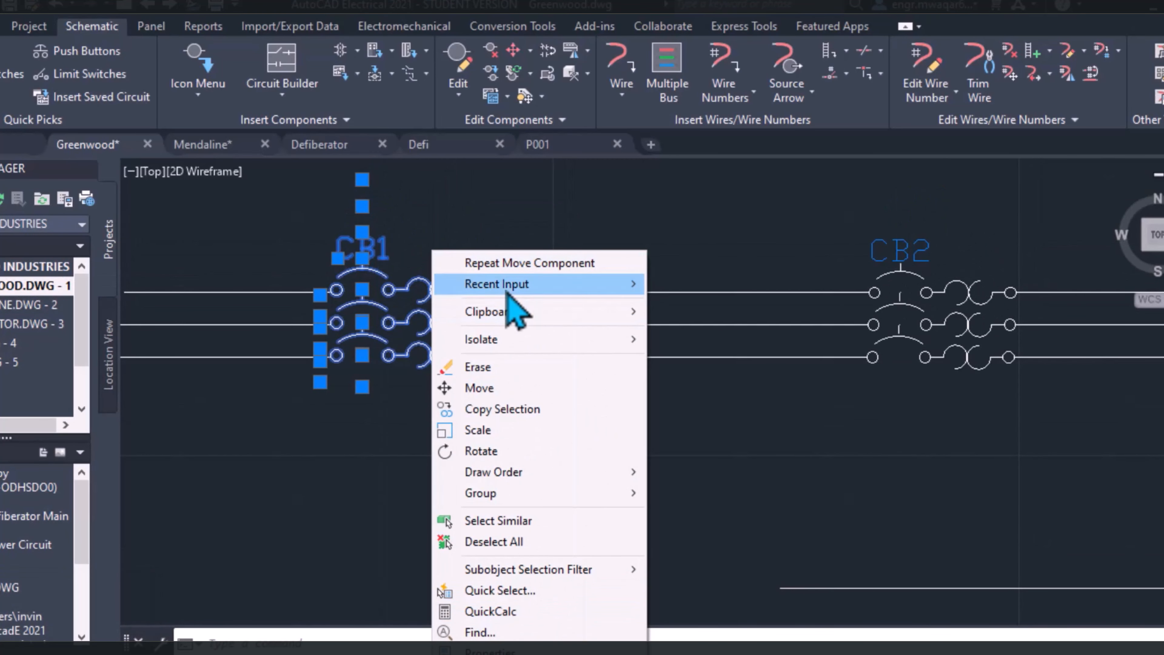
click(516, 389)
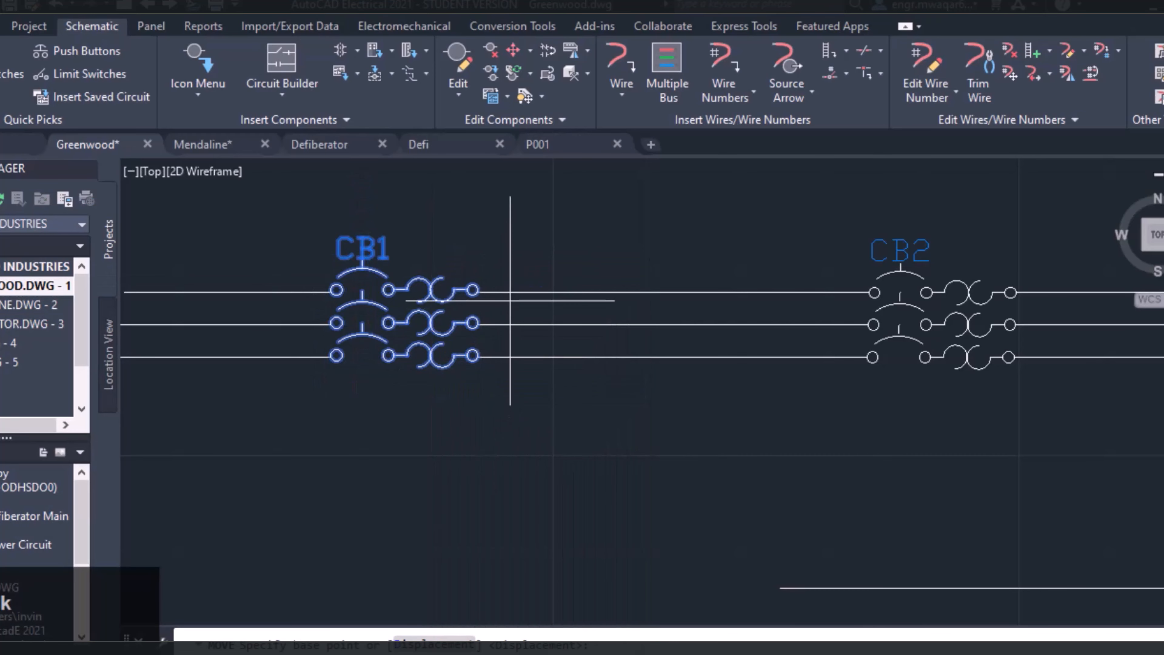
click(478, 289)
click(632, 291)
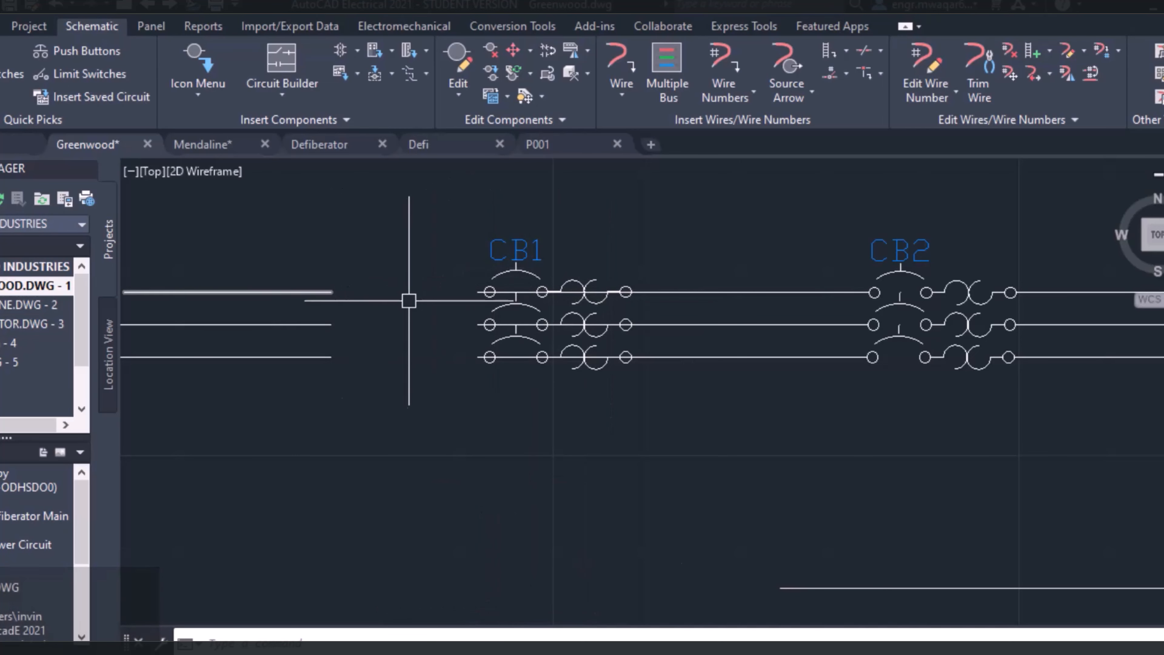
Undo the standard move of CB1, and copy its top pole midway toward CB2 on the same wire, accepting the tag CB4
key(ctrl+z)
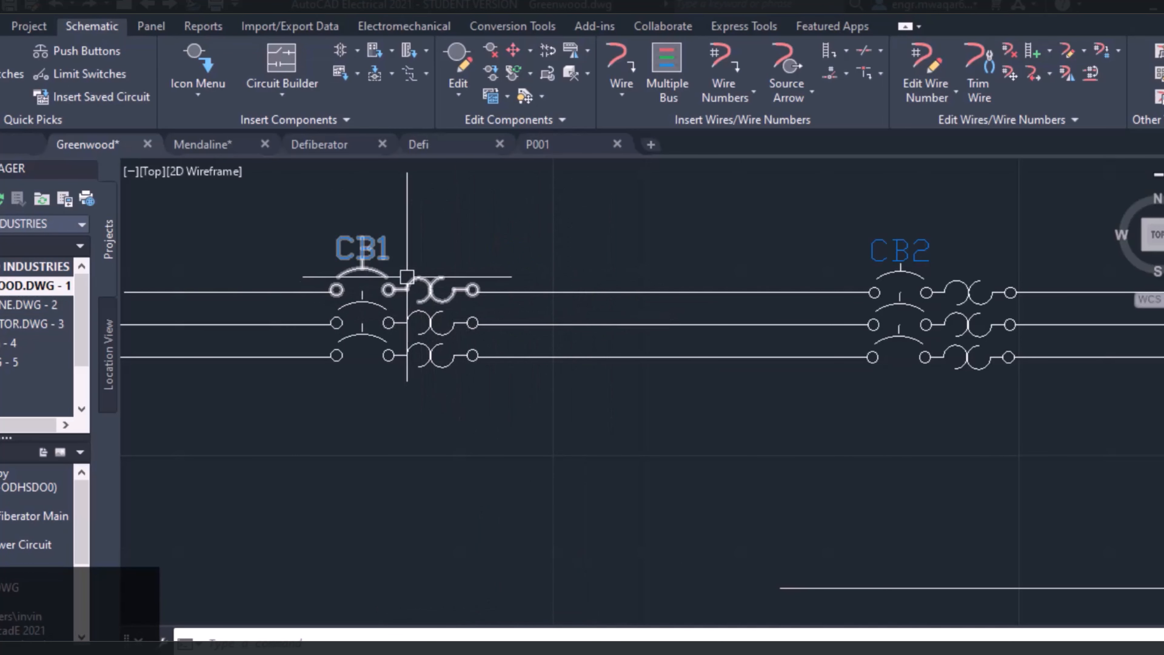
right_click(403, 286)
click(504, 211)
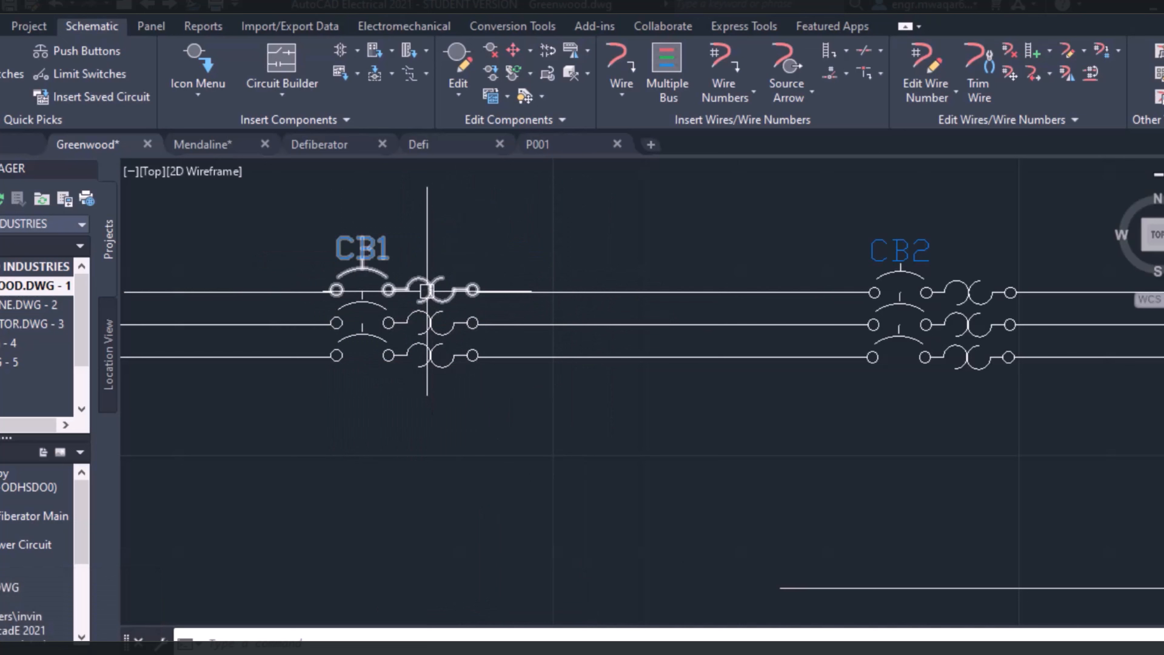
right_click(390, 286)
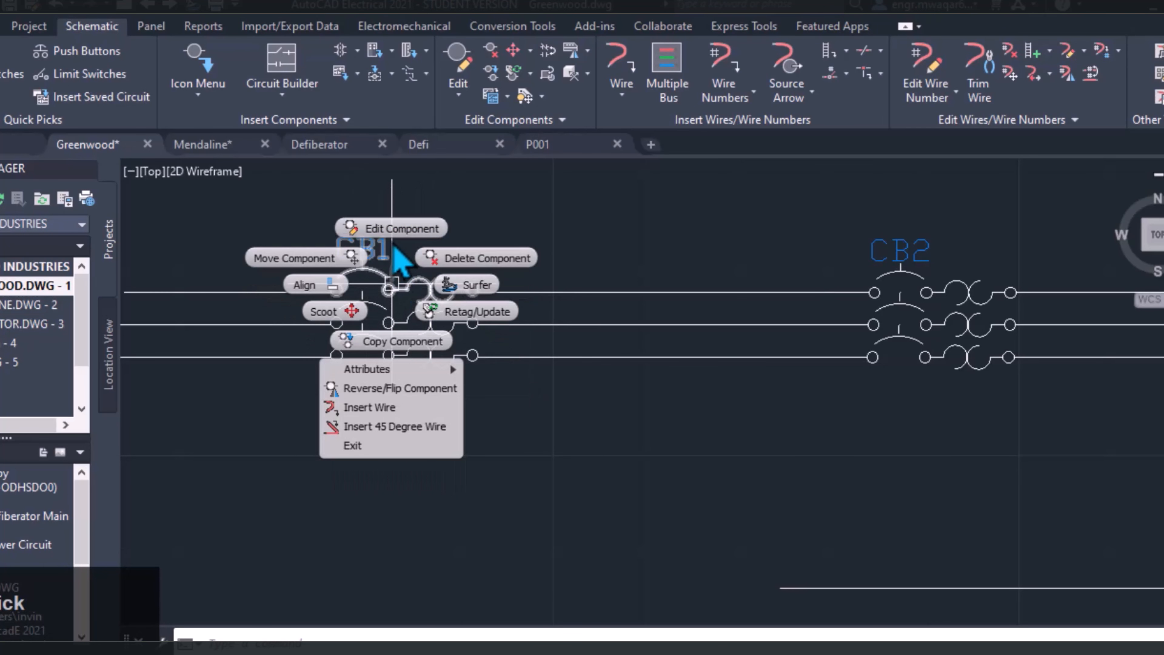
click(387, 342)
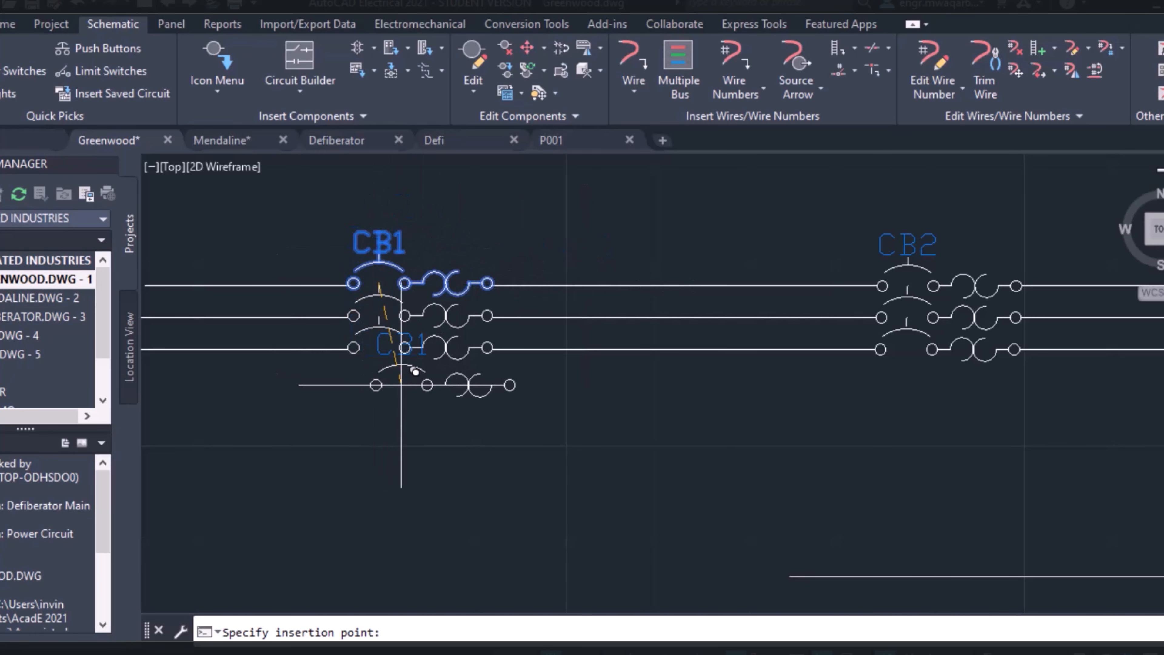
click(600, 285)
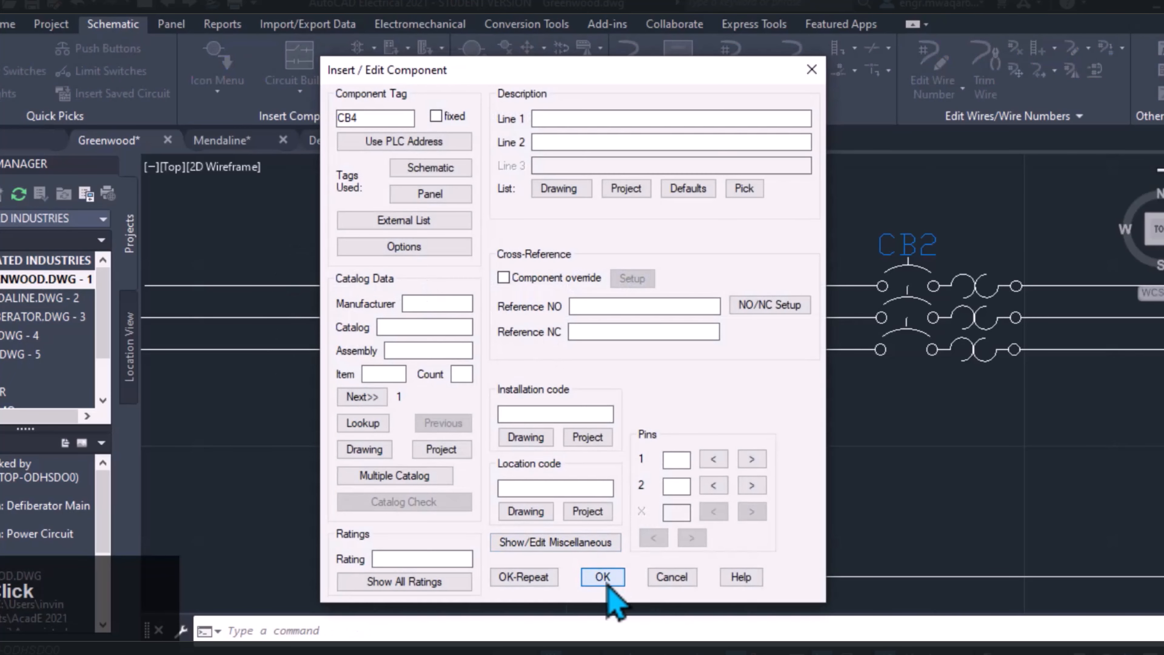
click(602, 577)
Copy CB1's middle pole onto the middle wire directly under CB4 and assign it to parent CB4
right_click(441, 317)
click(461, 377)
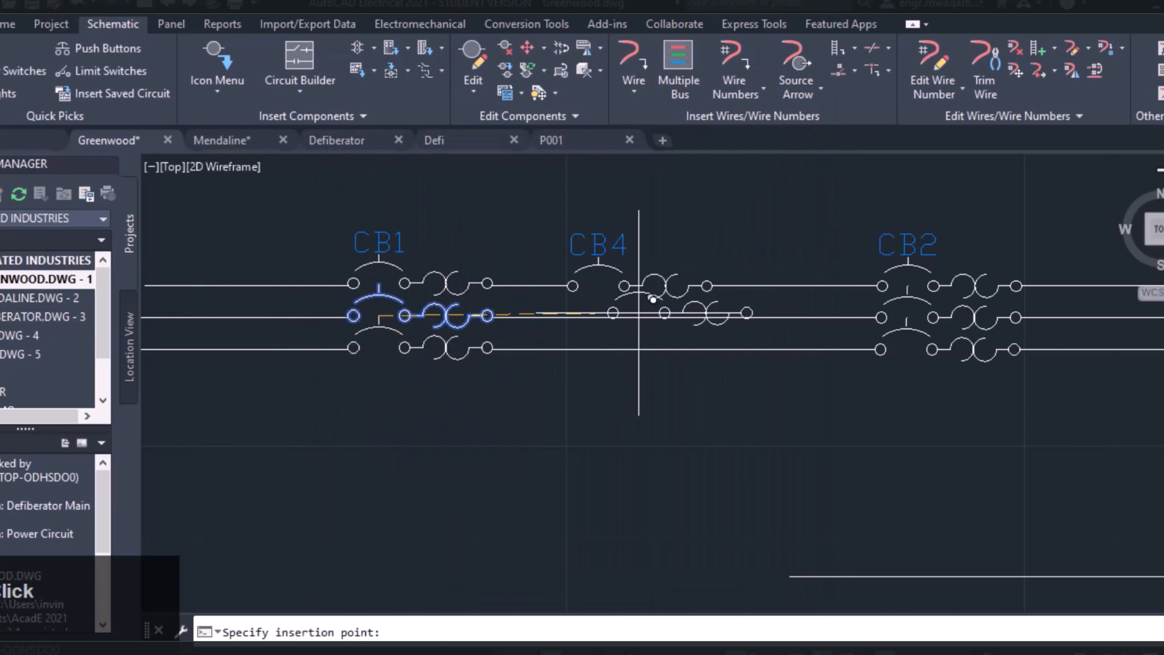
click(596, 314)
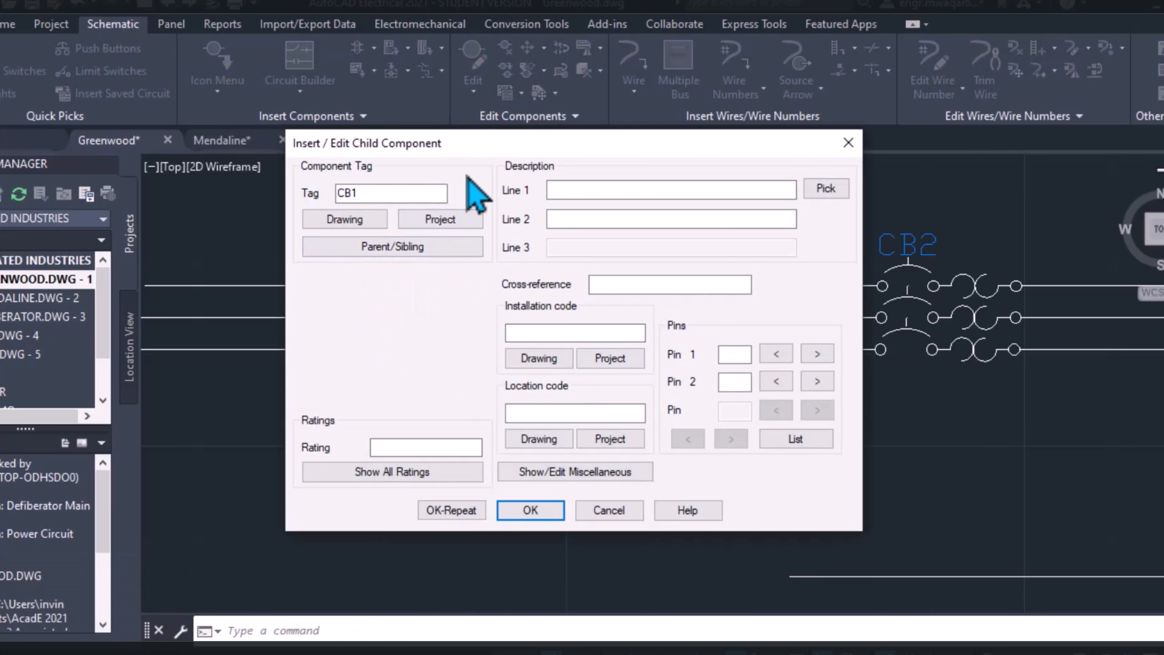
mouse_move(472, 148)
mouse_down()
mouse_move(468, 411)
mouse_move(458, 379)
mouse_move(470, 151)
mouse_up()
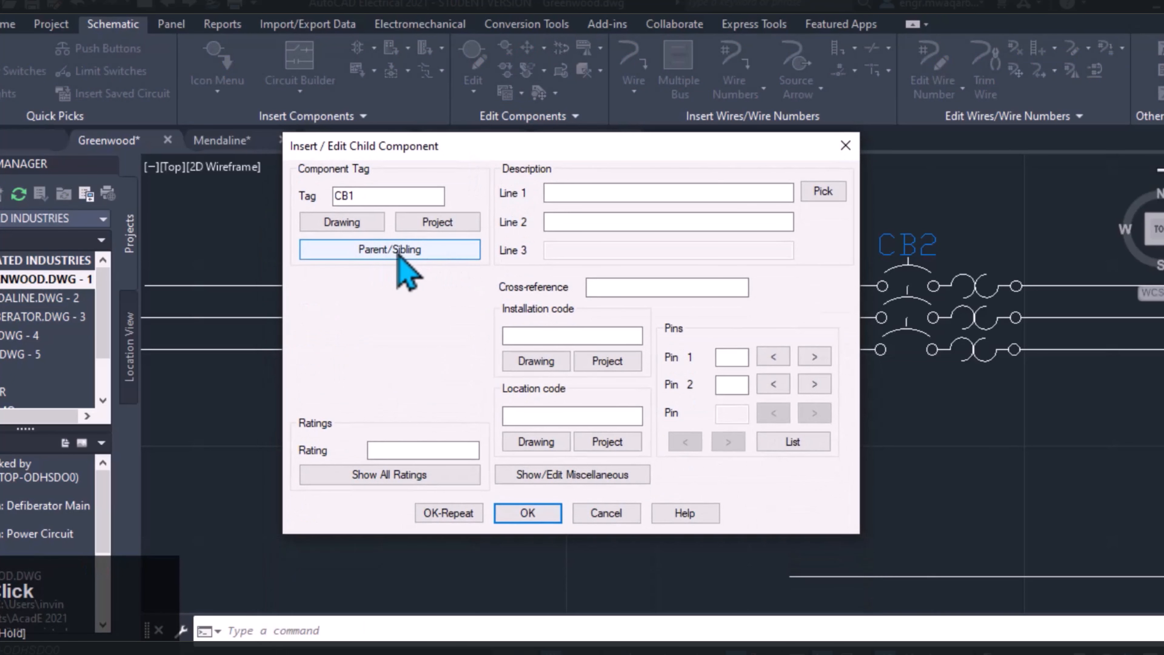
click(390, 250)
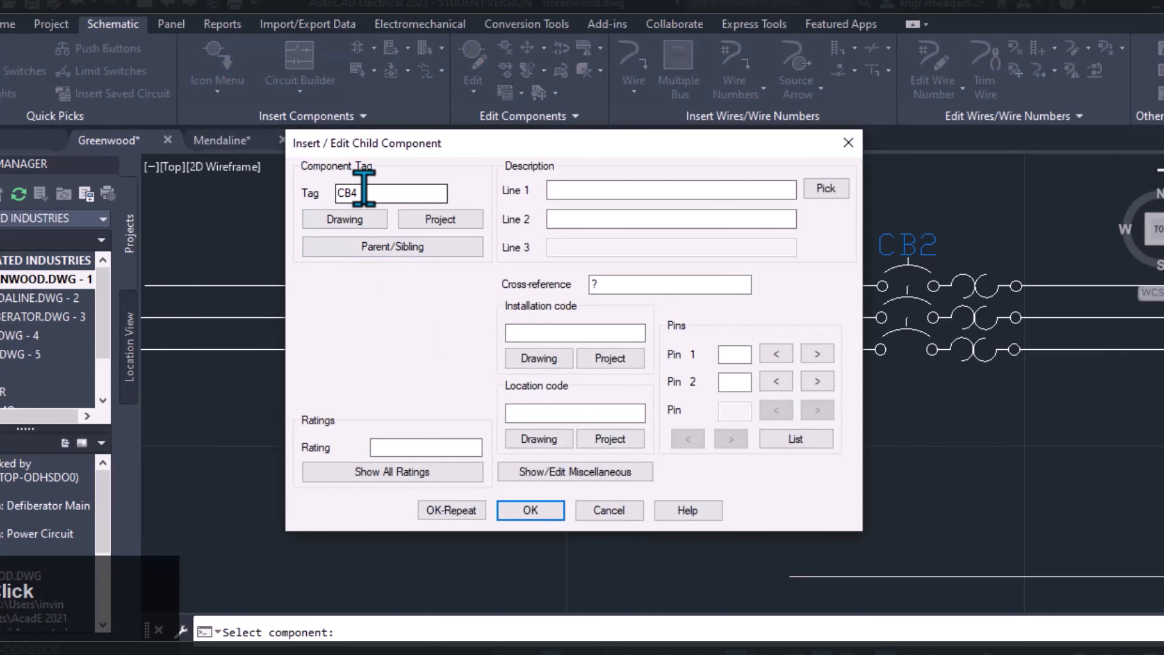
drag(446, 148, 528, 384)
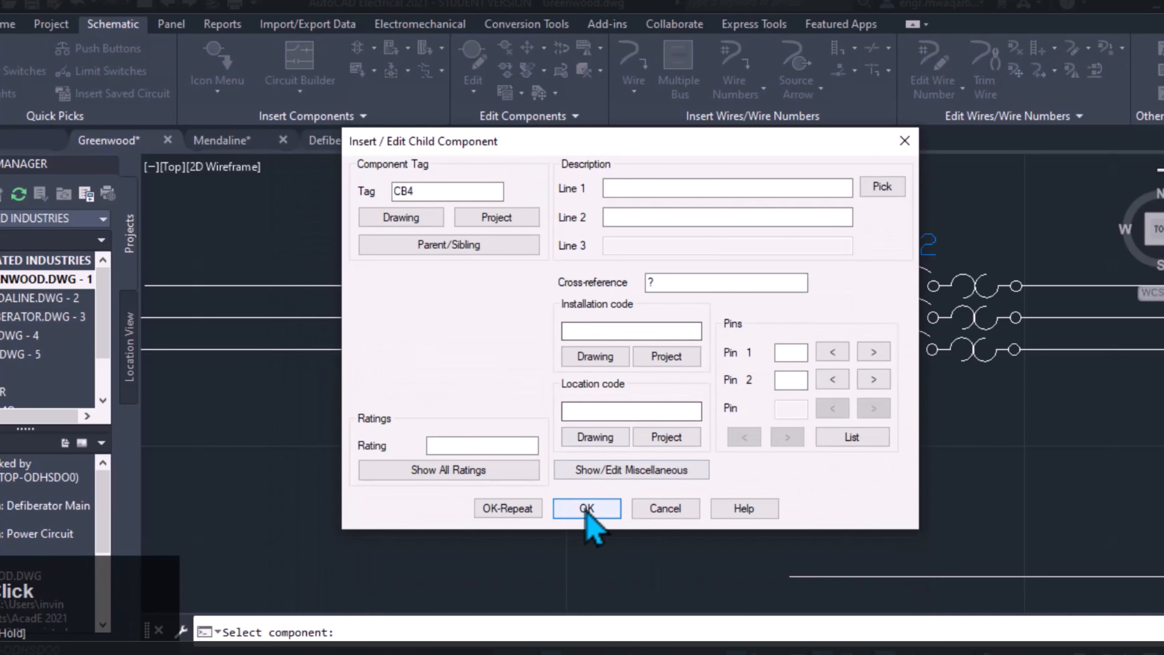
click(589, 510)
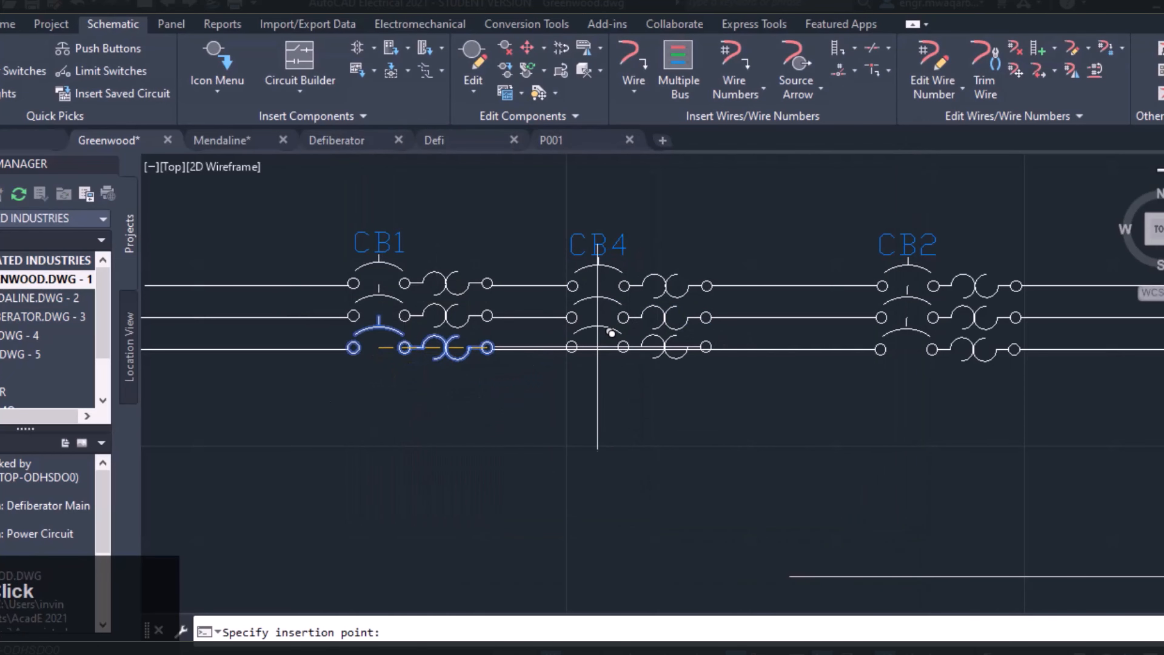
Copy CB1's lowest pole onto the lowest wire under CB4 and link it to parent CB4
click(603, 346)
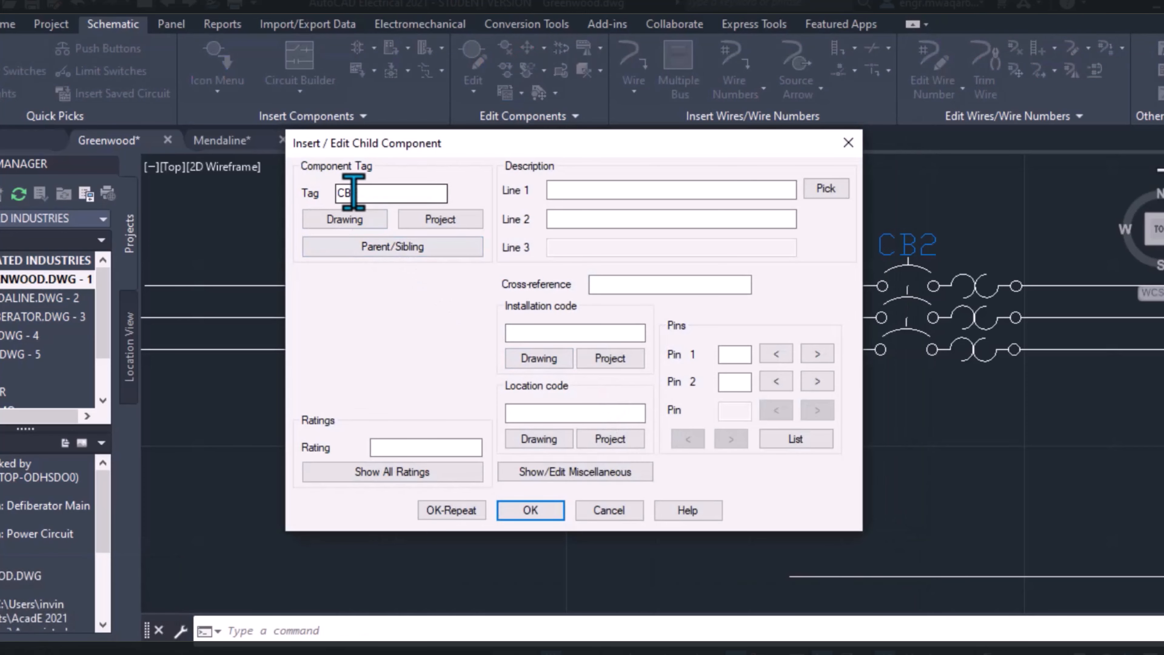
click(389, 250)
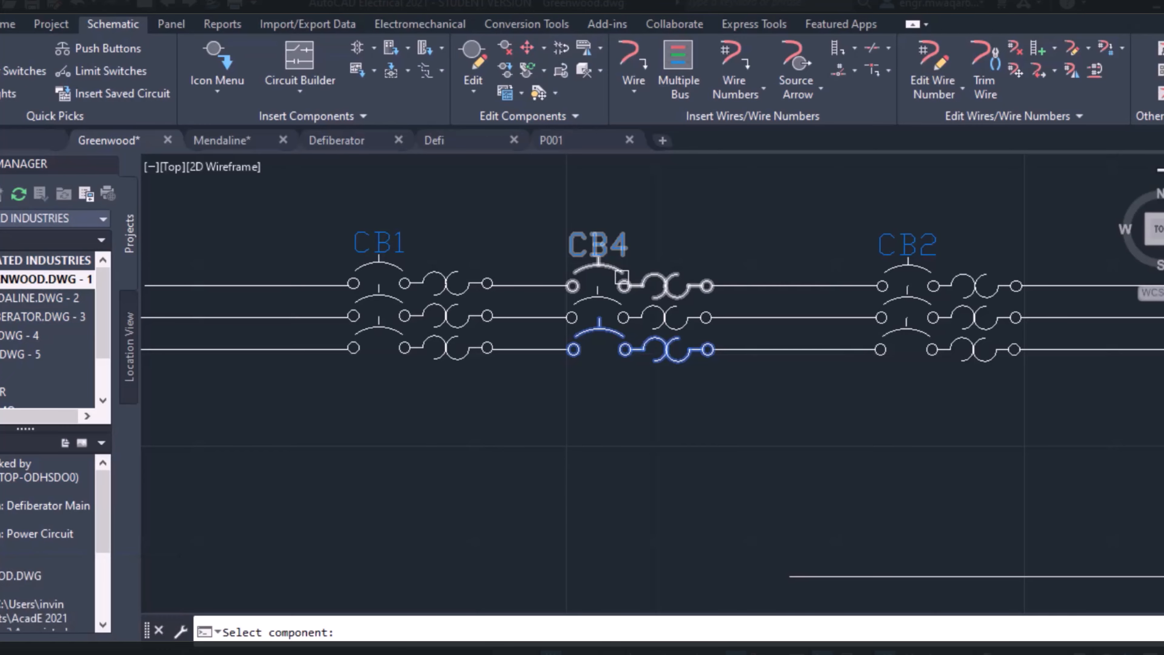
click(622, 277)
click(528, 509)
mouse_move(706, 251)
middle_down()
mouse_move(531, 248)
mouse_move(642, 237)
mouse_move(390, 270)
middle_up()
scroll(587, 235, down, 2)
scroll(561, 261, up, 2)
scroll(642, 237, down, 2)
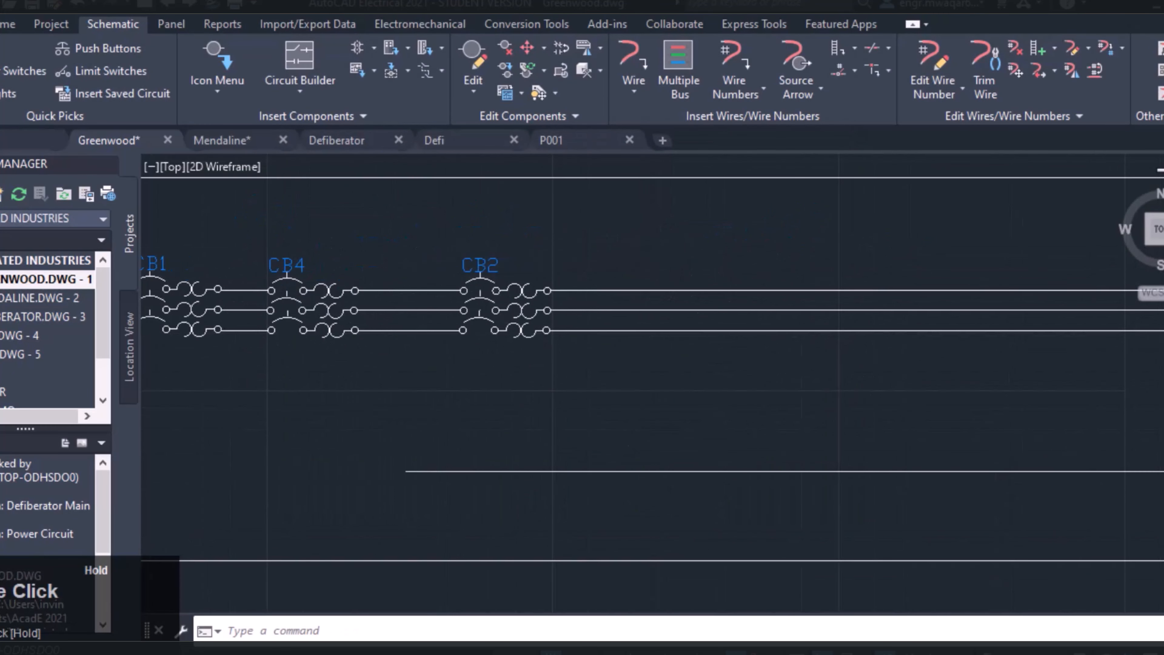
click(544, 48)
click(580, 149)
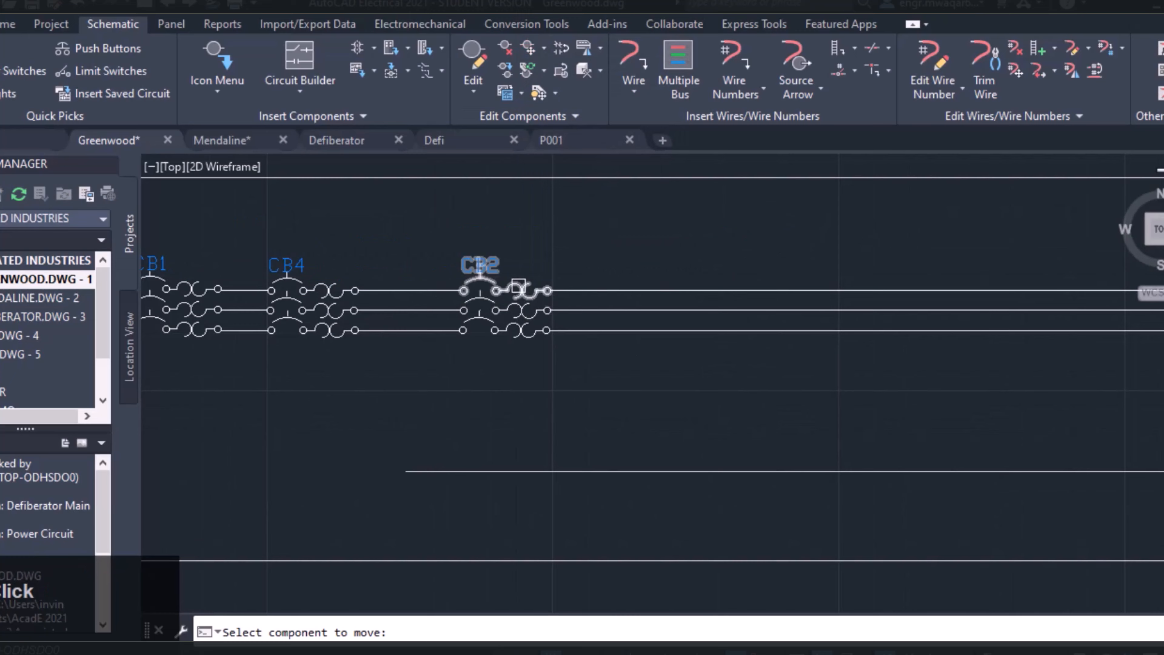
click(544, 53)
click(360, 114)
click(541, 117)
key(Escape)
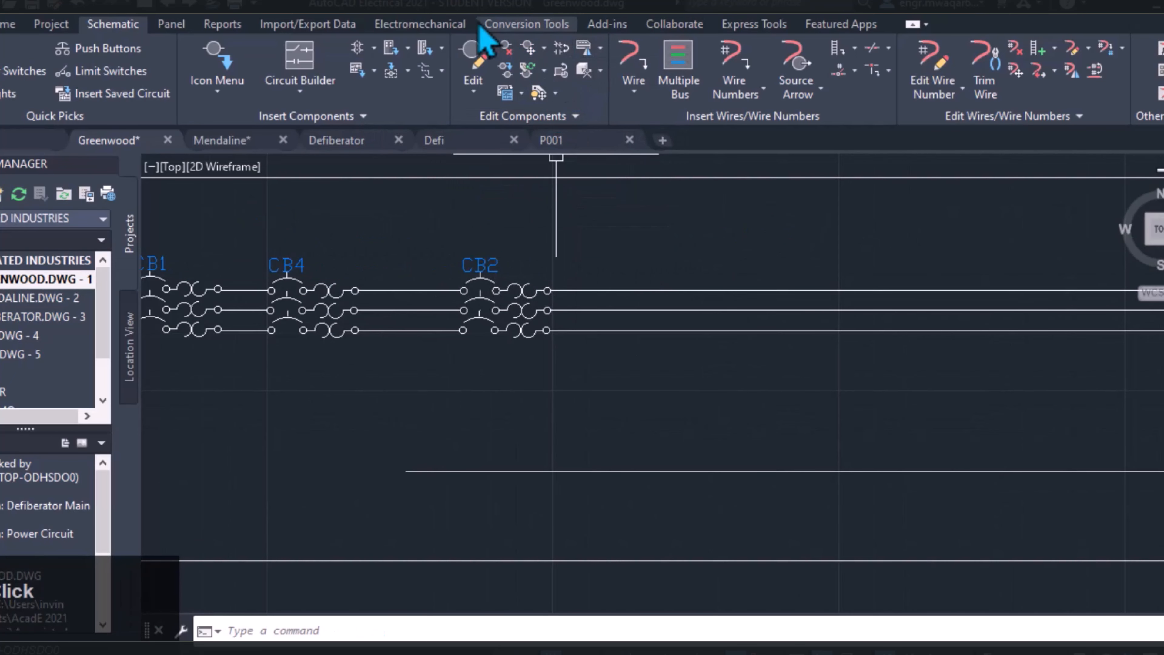
Scoot the three poles of breaker CB2 a short distance to the right along their wires
click(544, 47)
click(564, 73)
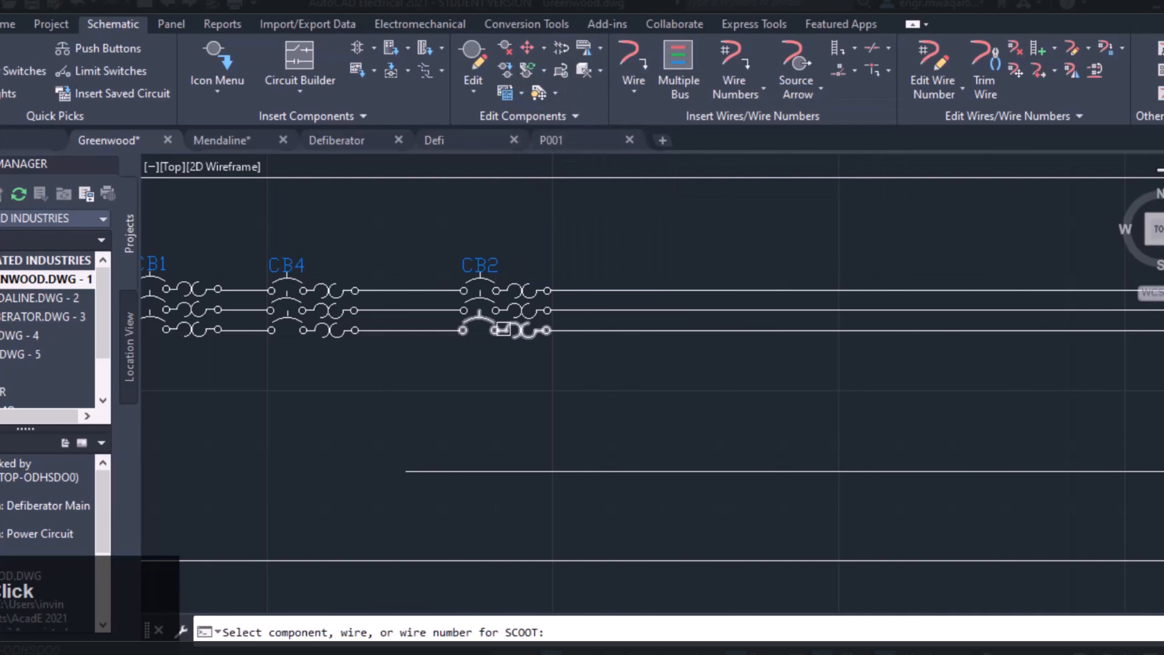
click(502, 329)
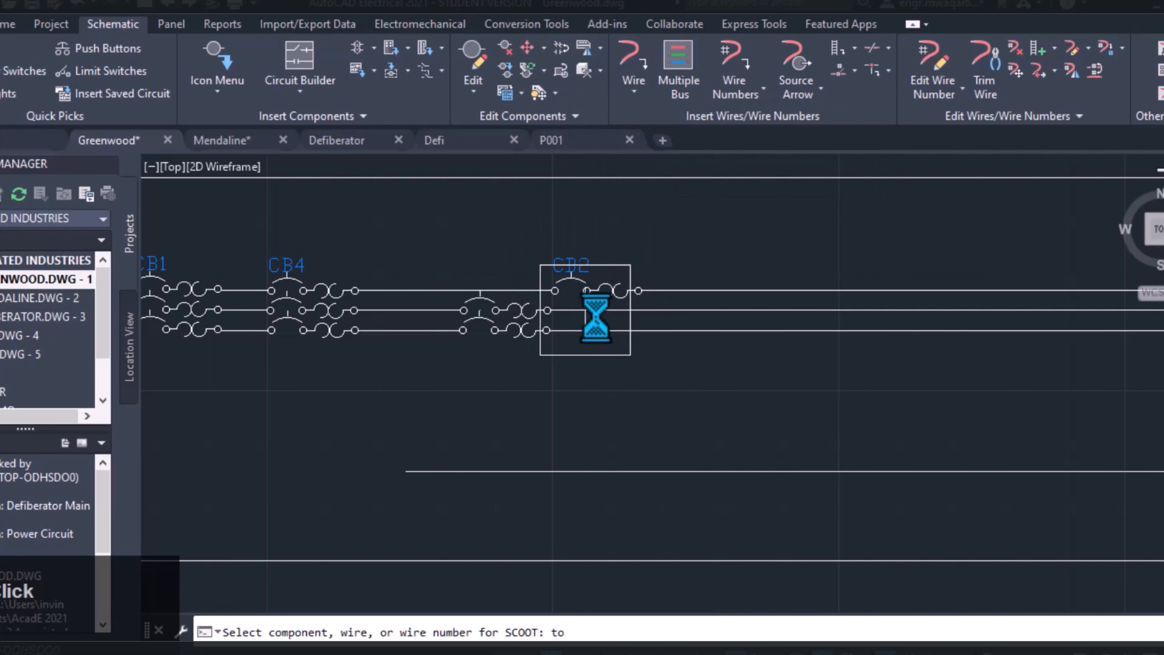
click(591, 339)
Align CB2's middle and lowest poles vertically with its top pole
click(543, 48)
click(559, 253)
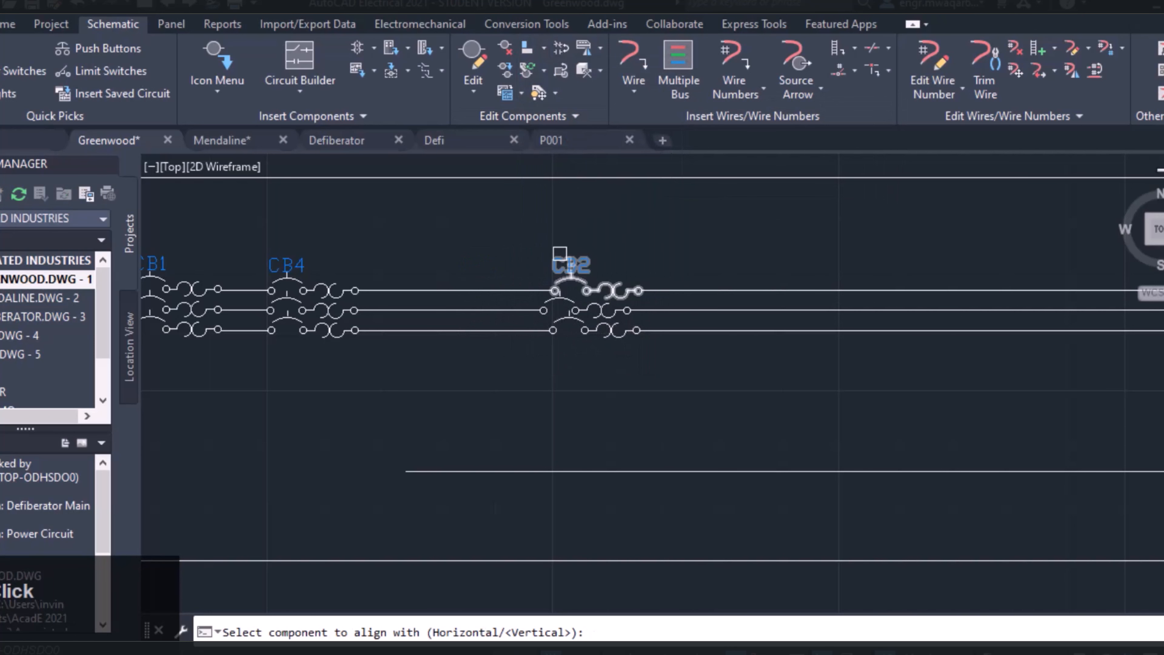
click(574, 275)
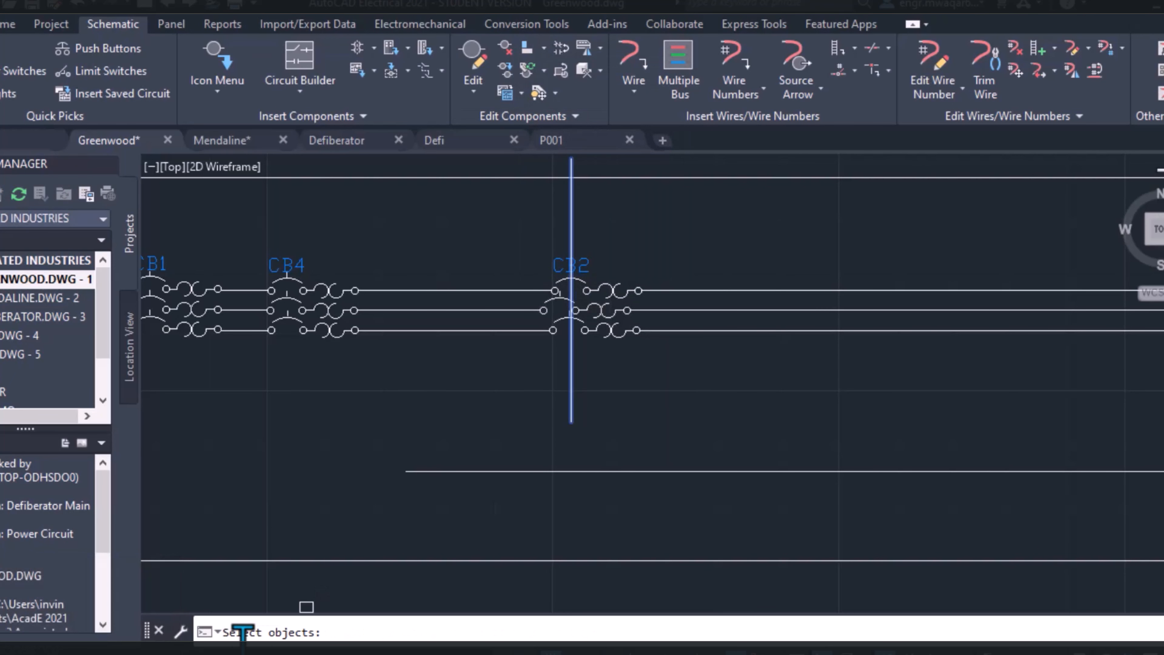
click(584, 308)
click(612, 330)
key(Return)
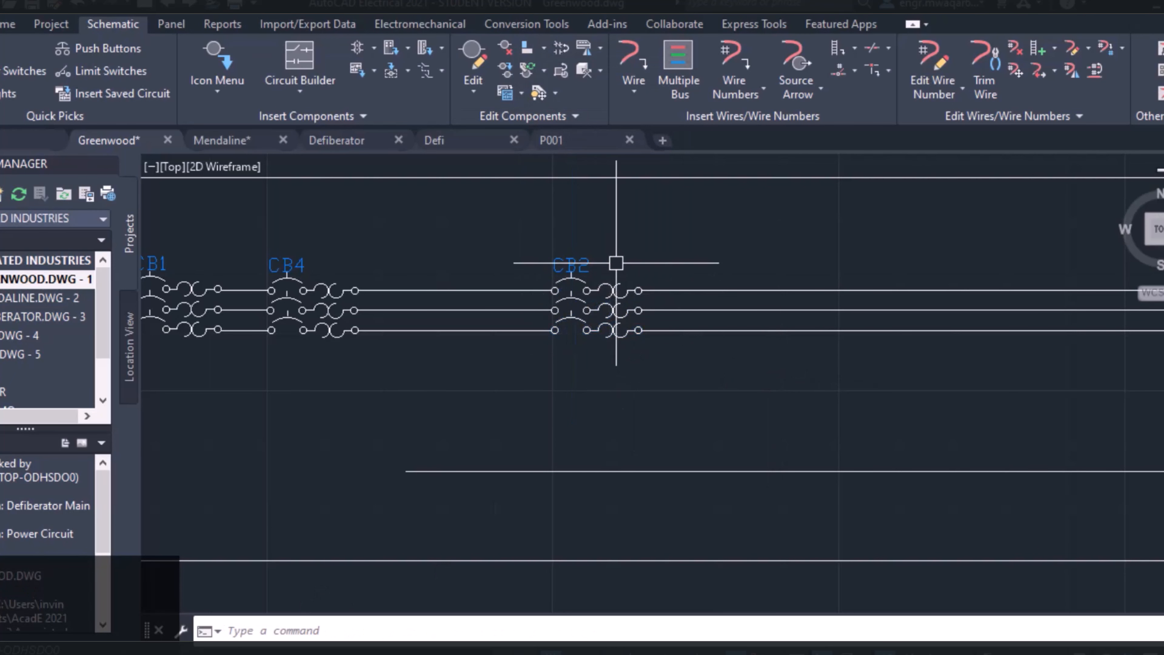
Move CB2's top pole farther right on its wire with Move Component
click(536, 52)
click(544, 49)
click(576, 156)
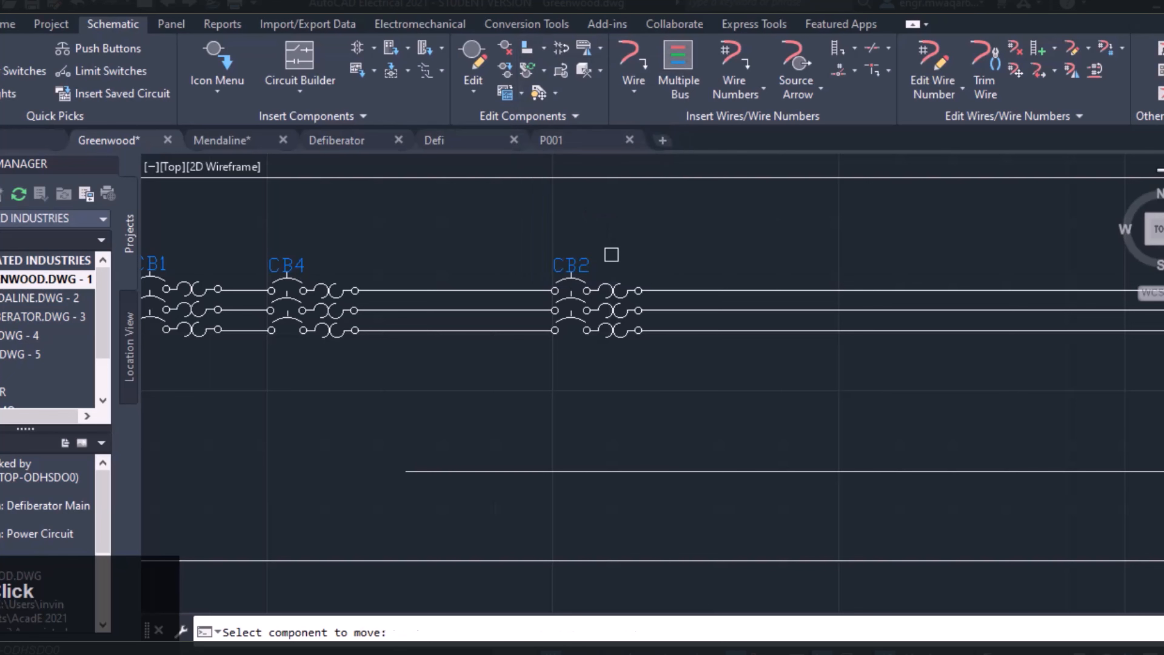
click(596, 287)
click(701, 290)
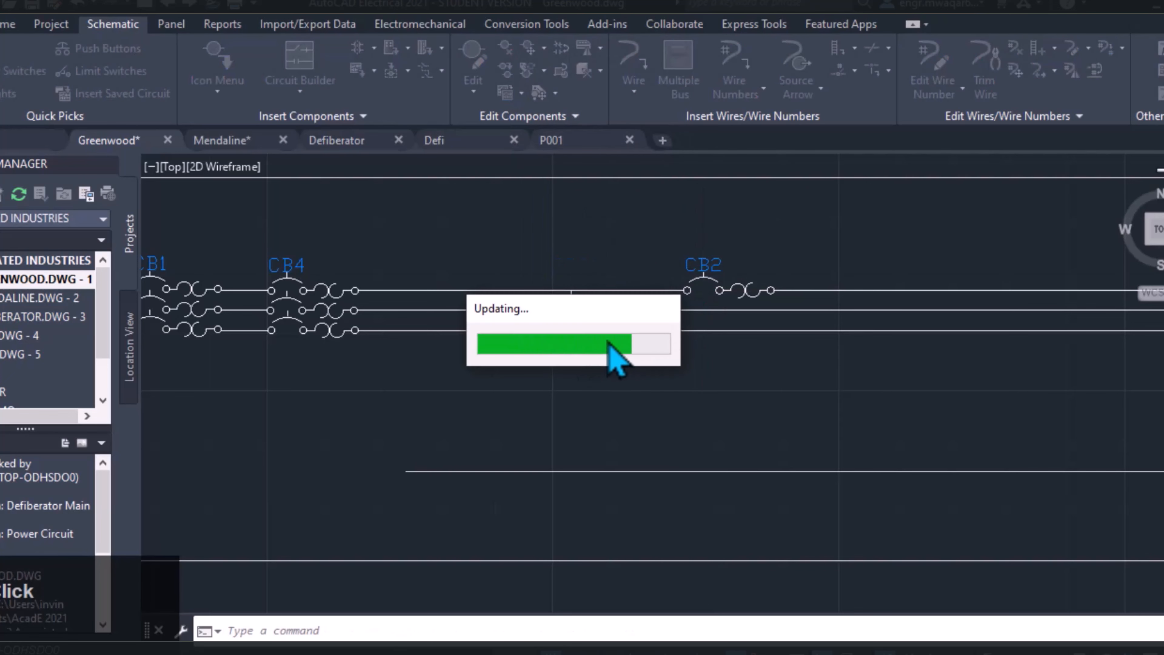
Move CB2's middle and lowest poles along their wires with Move Component to sit directly under the top pole
click(544, 47)
click(555, 156)
click(596, 311)
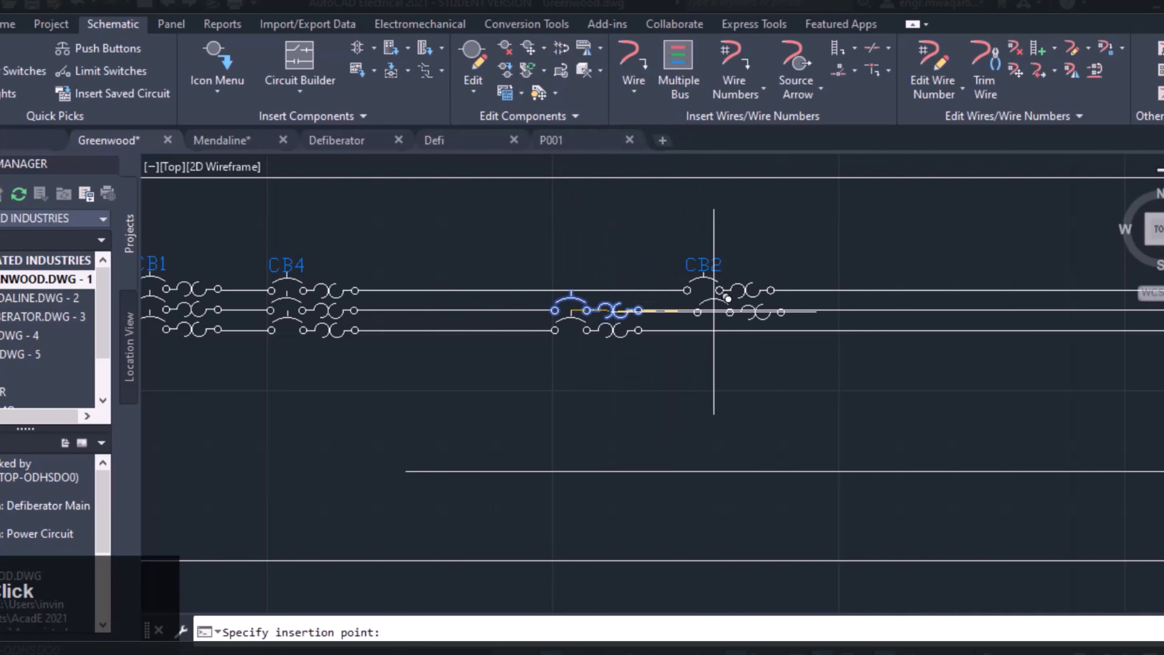
click(706, 282)
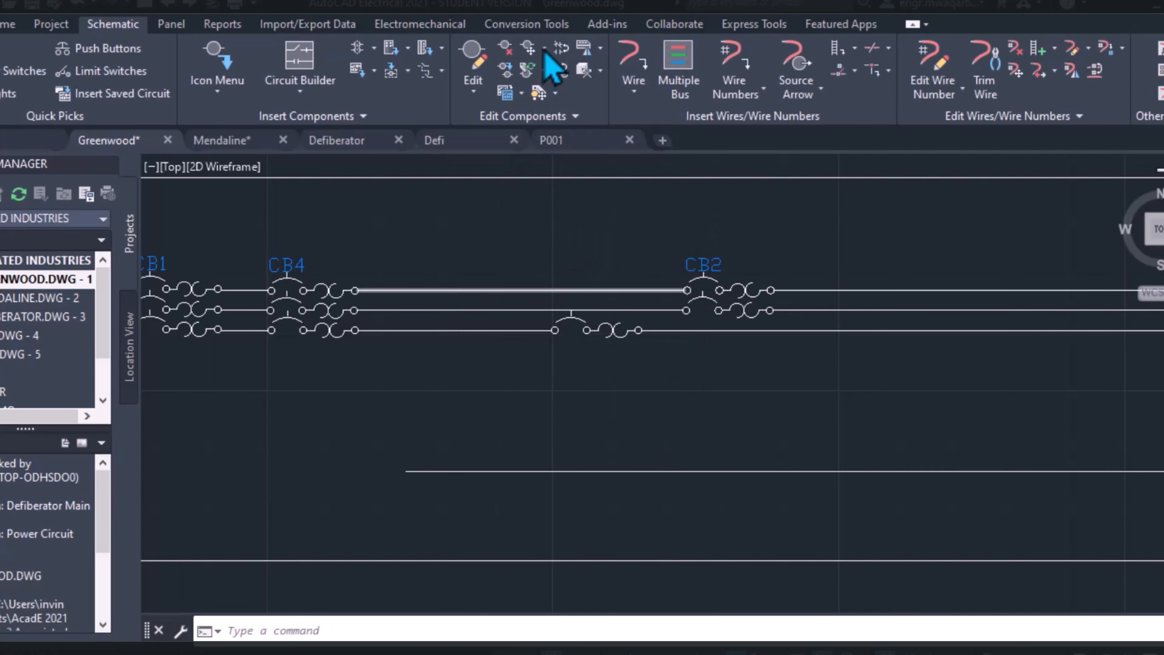
click(529, 48)
click(619, 330)
click(703, 330)
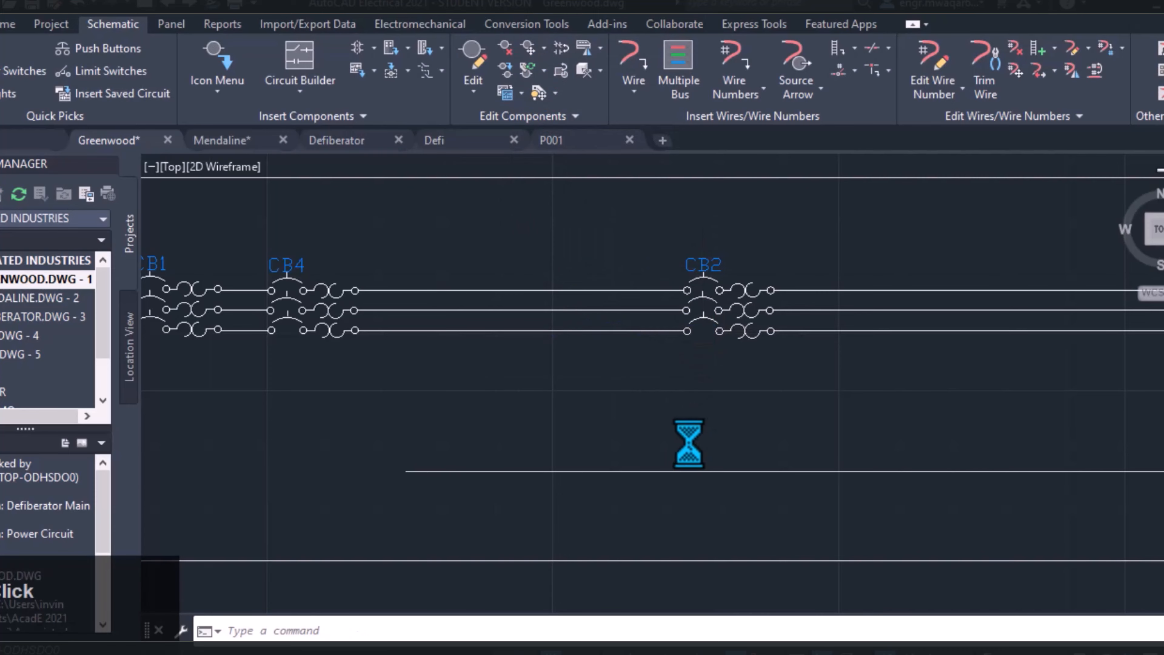
Move push button PB2 farther right along its wire with Move Component
scroll(572, 340, down, 4)
scroll(444, 278, up, 2)
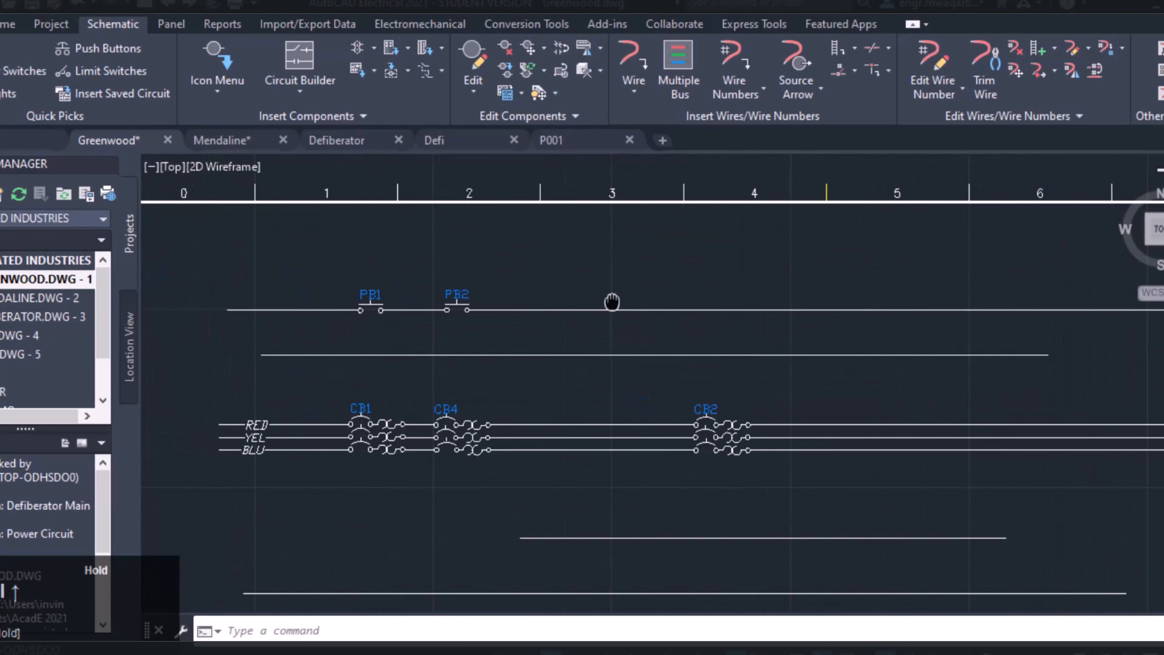
click(543, 47)
click(556, 148)
click(456, 302)
click(573, 312)
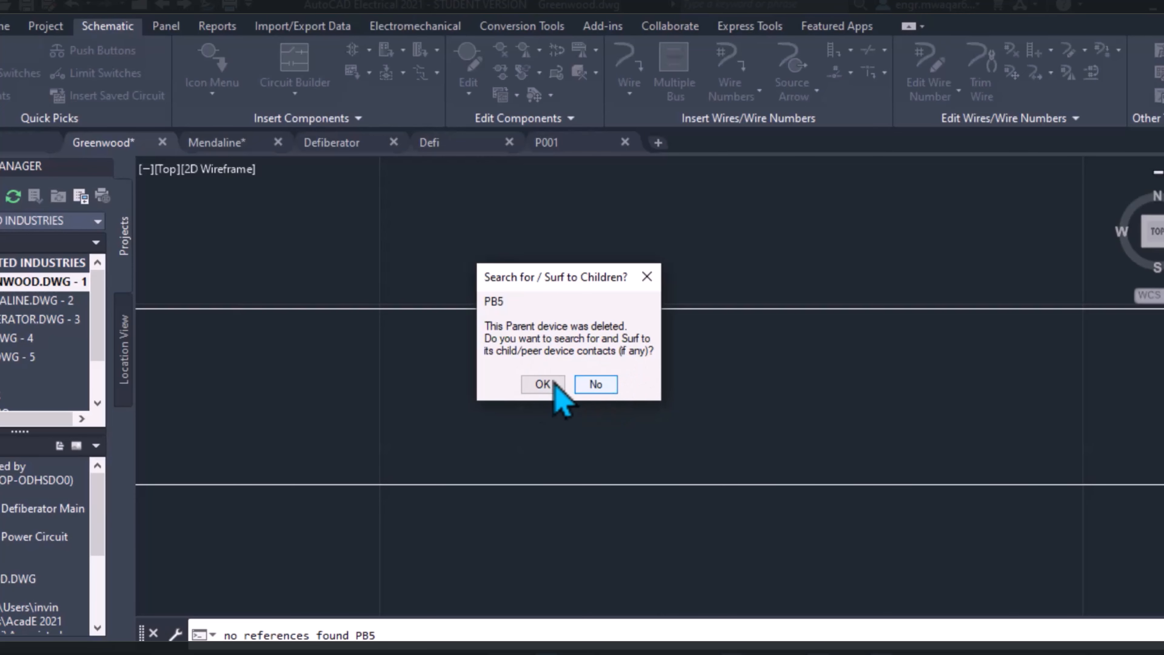
Finish deleting push button PB5 by declining the search for its child contacts
drag(546, 283, 520, 211)
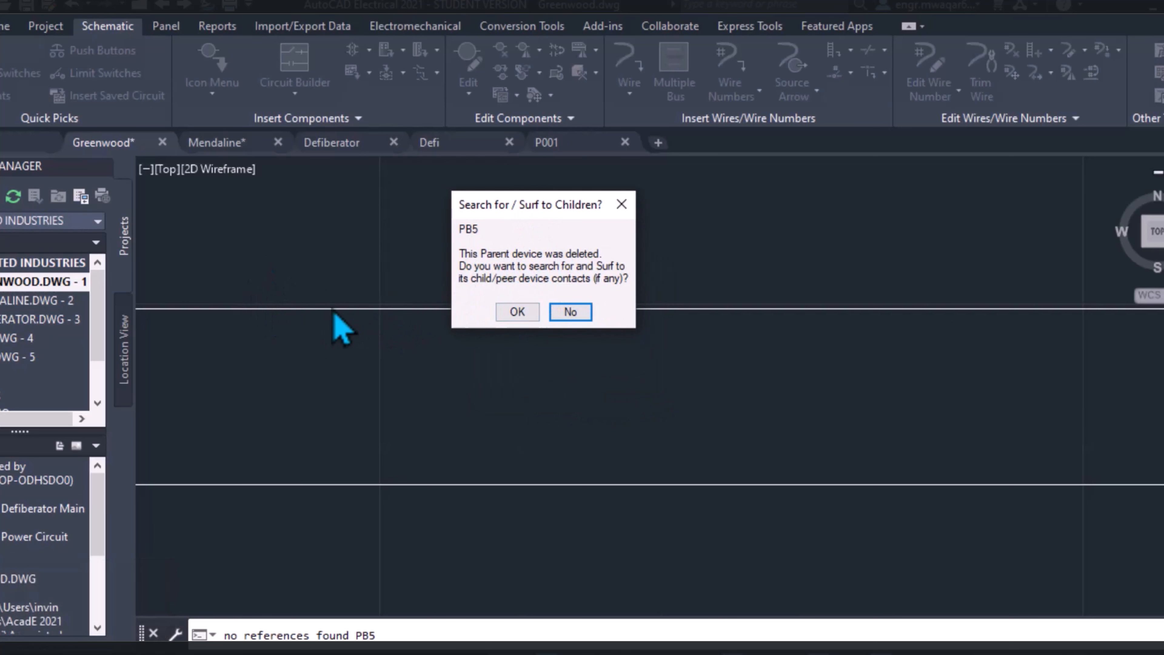
click(571, 312)
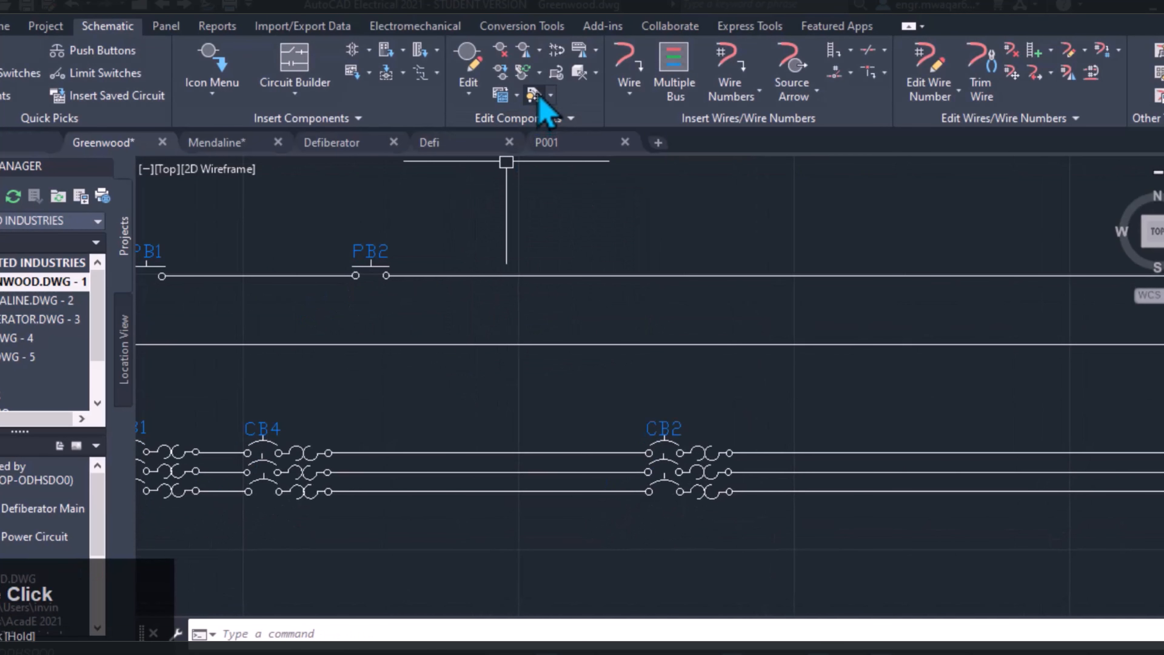
Delete the top parent pole of breaker CB2 with Delete Component
click(502, 53)
scroll(691, 408, up, 4)
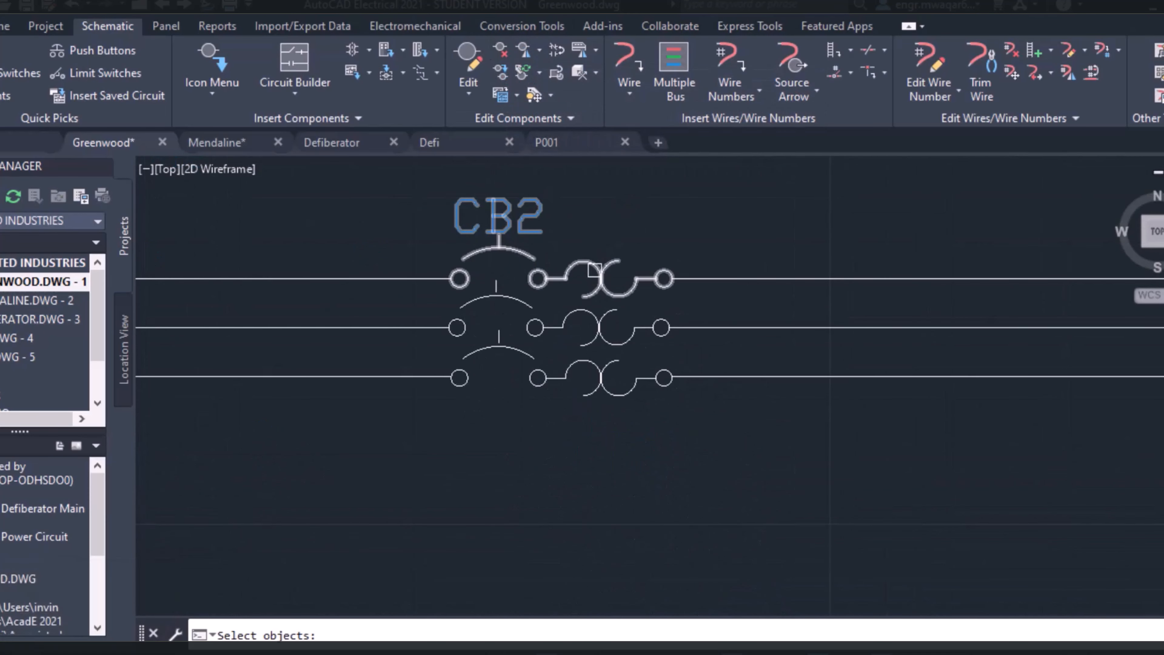
click(599, 278)
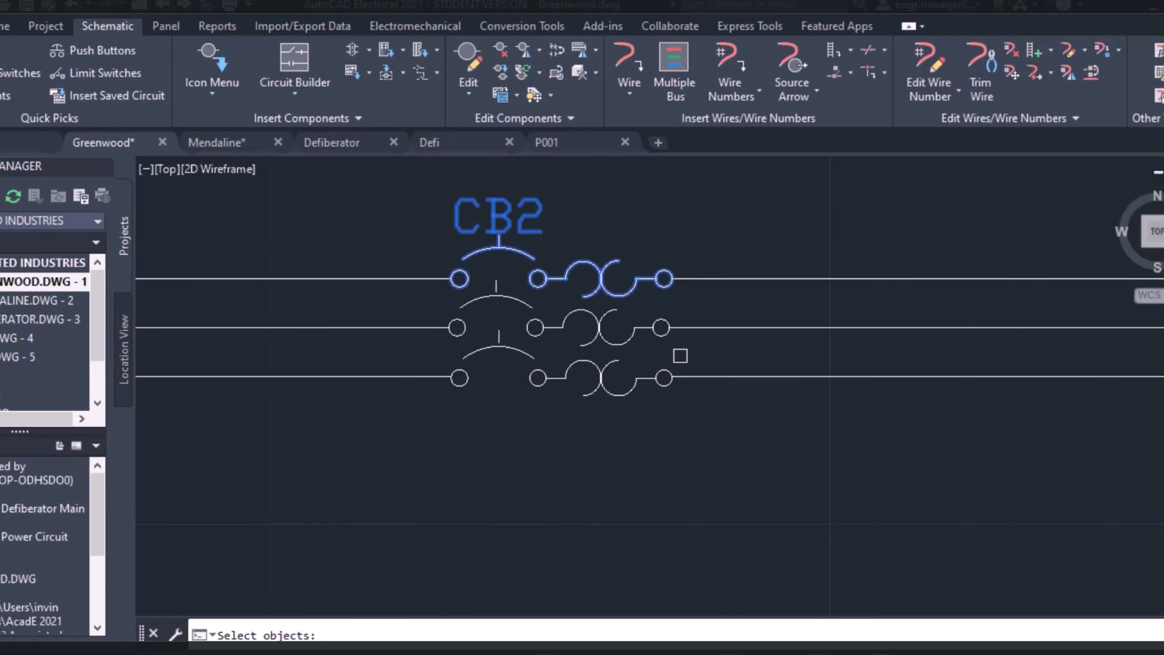
key(Return)
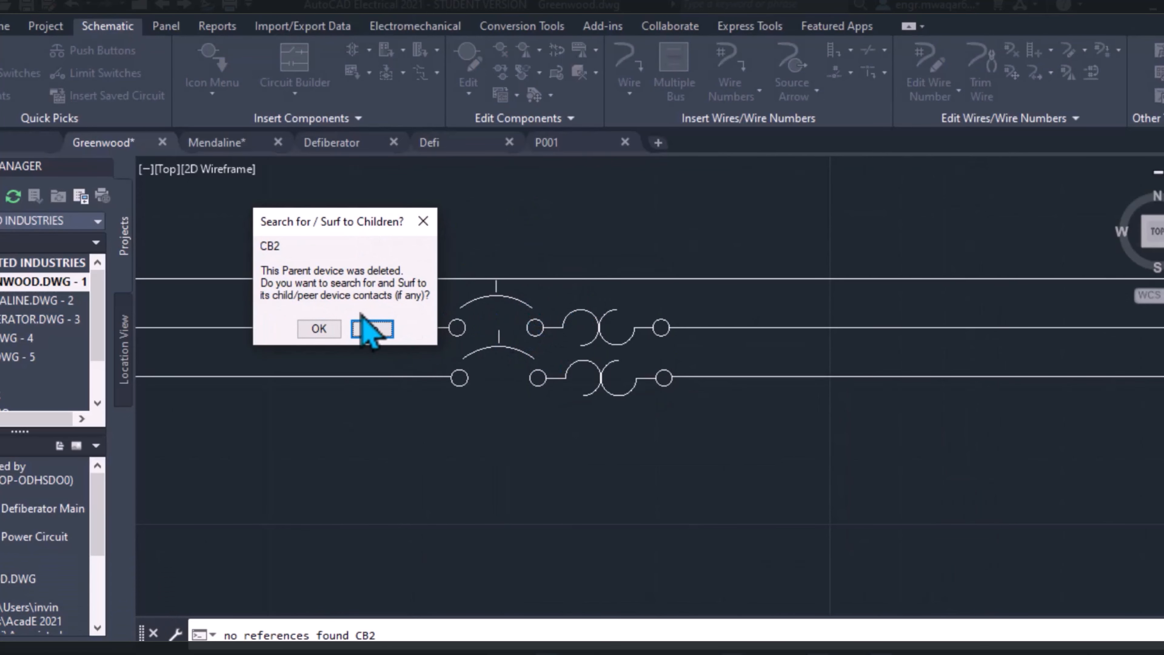
Surf to the deleted CB2's child contacts and go to the first NO reference on sheet 1
click(314, 328)
click(523, 354)
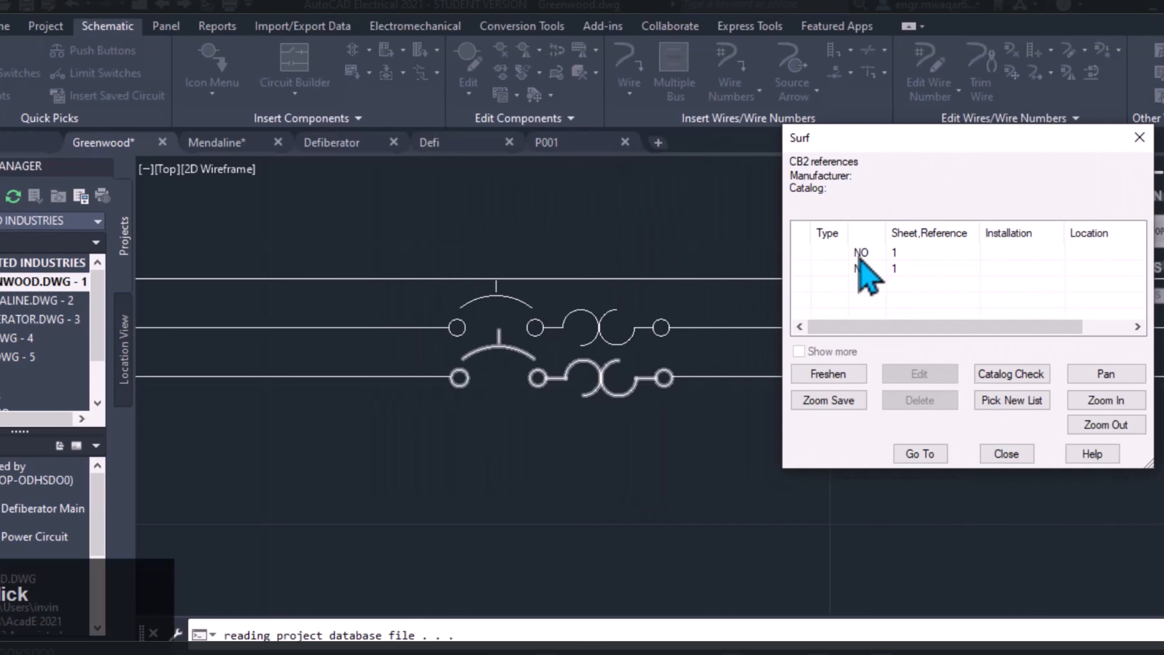
click(846, 254)
click(919, 454)
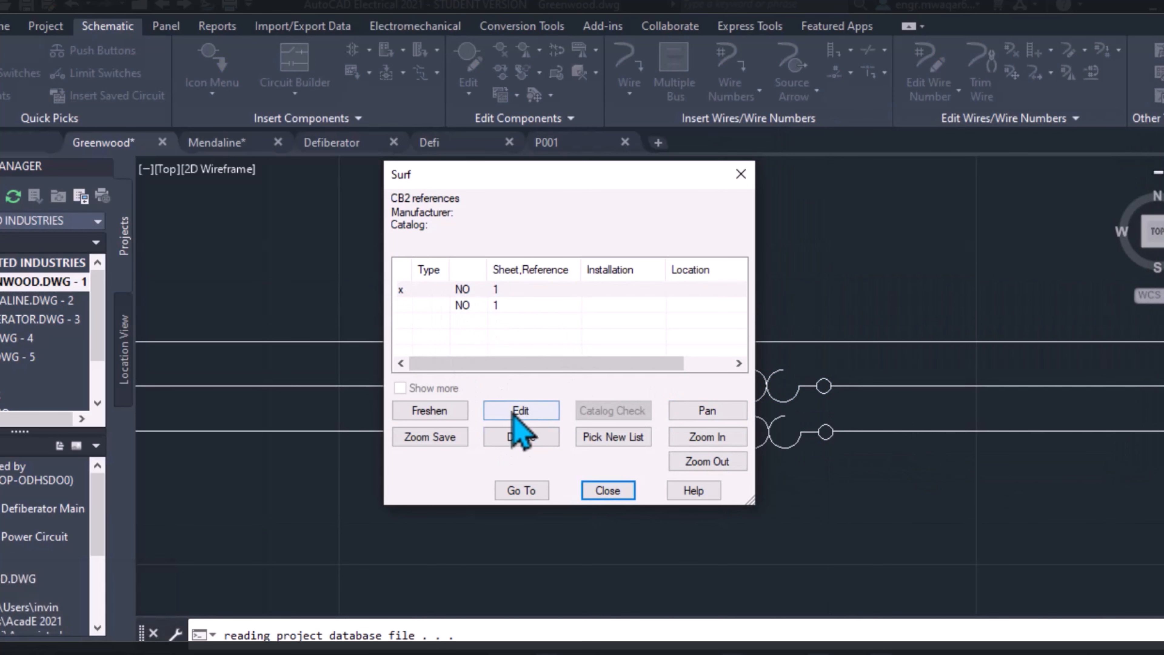
Delete CB2's first NO child contact on sheet 1 from the surf references and confirm the deletion
click(502, 290)
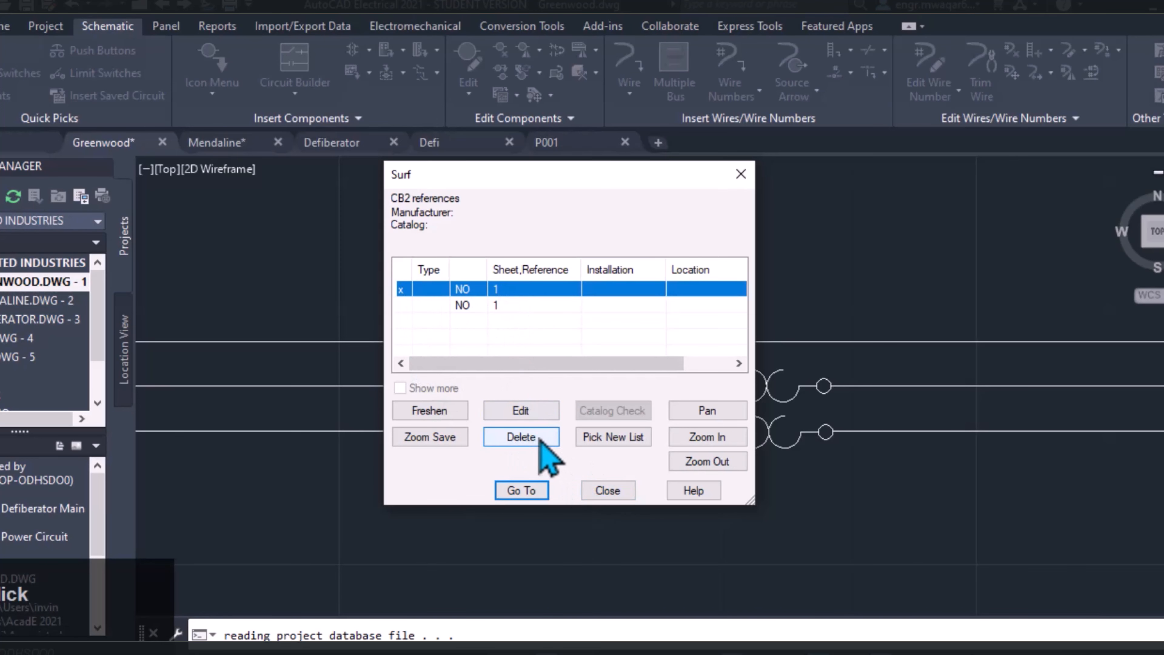
click(539, 433)
click(541, 388)
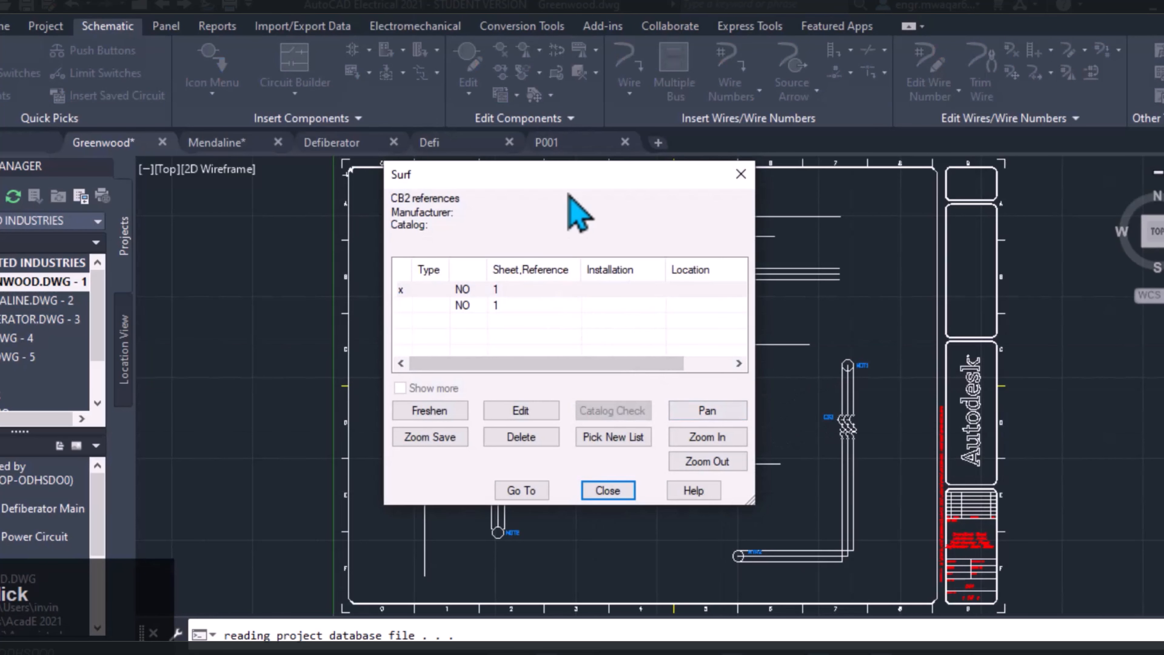
Surf to CB2's remaining NO child contact on sheet 1, delete it, and finish surfing
drag(568, 177, 917, 184)
click(819, 314)
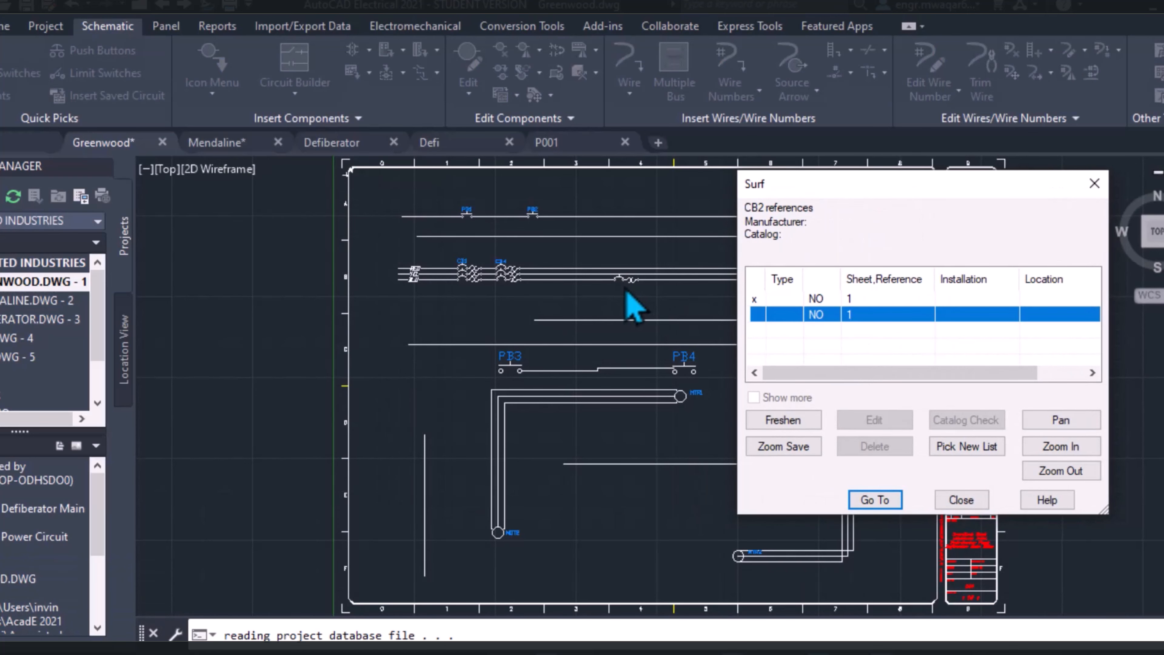
click(875, 500)
click(521, 437)
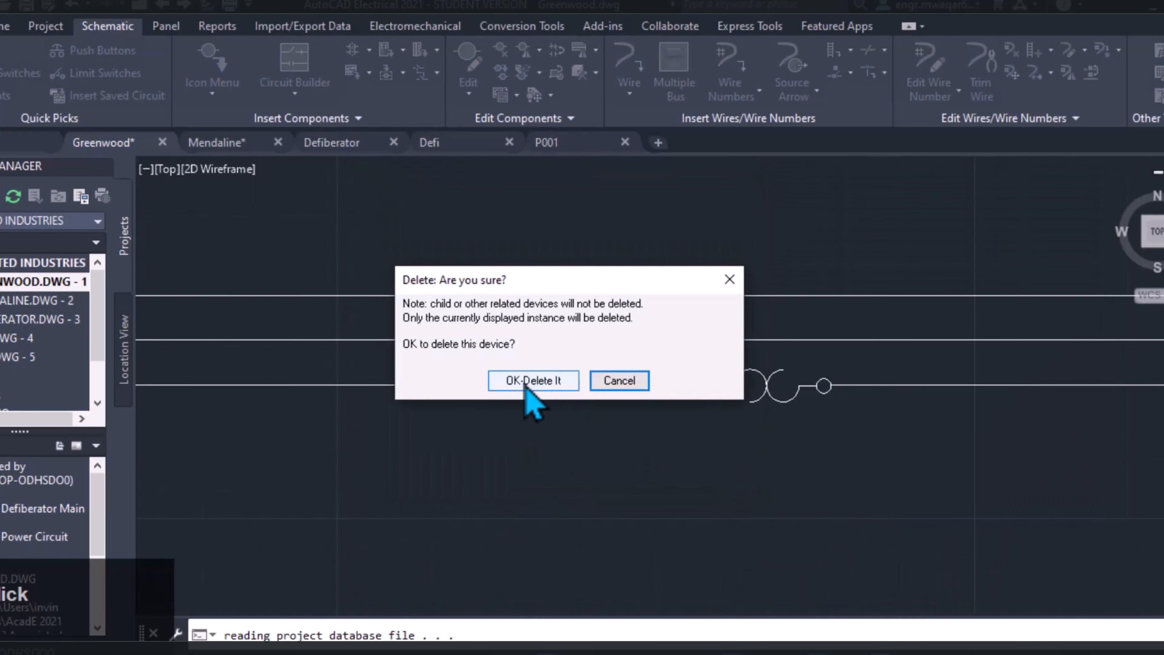
click(538, 386)
click(610, 491)
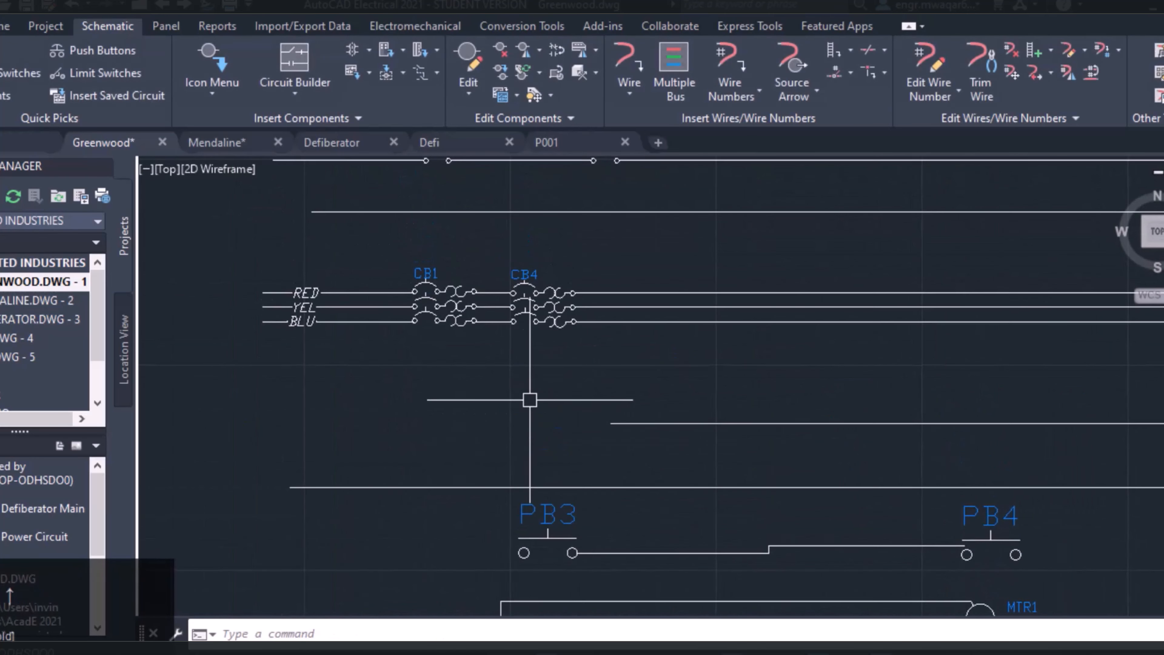
Delete all poles of breaker CB4 with Delete Component, declining the search for child contacts
click(513, 59)
click(546, 300)
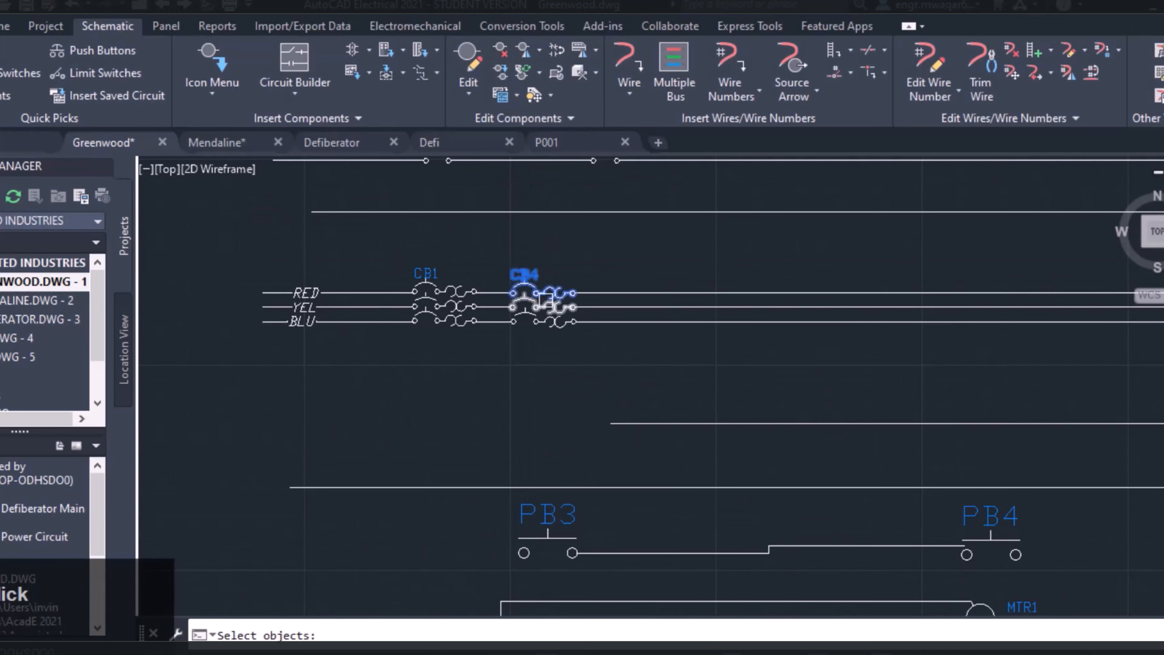
key(Return)
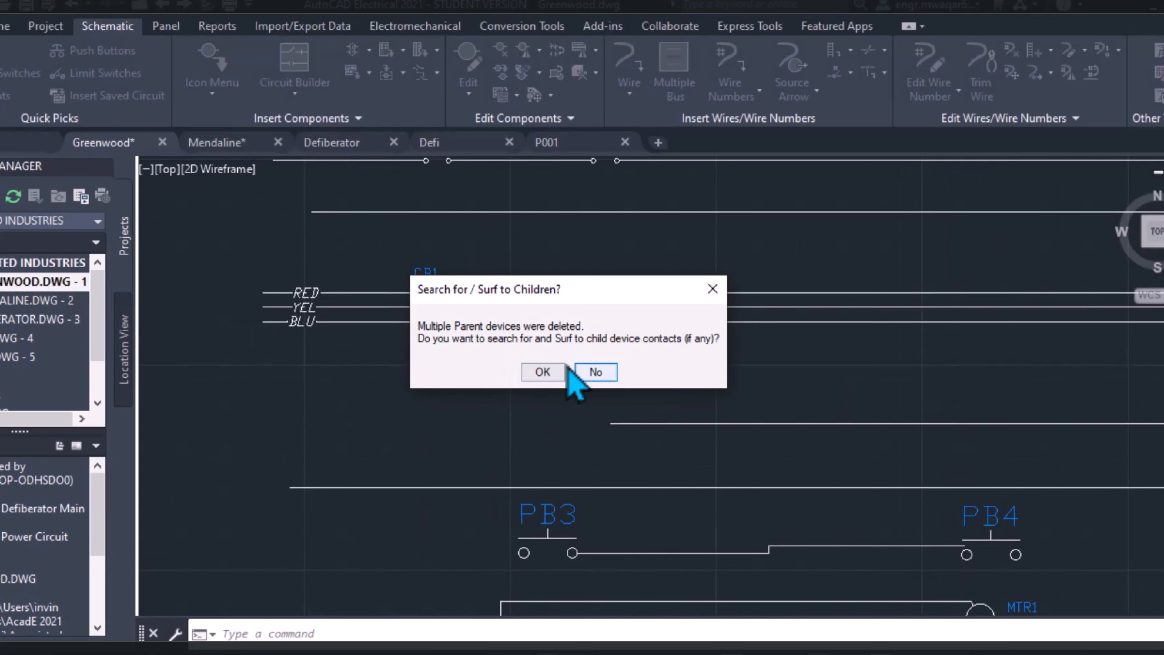
click(584, 372)
middle_drag(572, 254, 452, 283)
scroll(564, 291, down, 2)
middle_drag(605, 292, 464, 285)
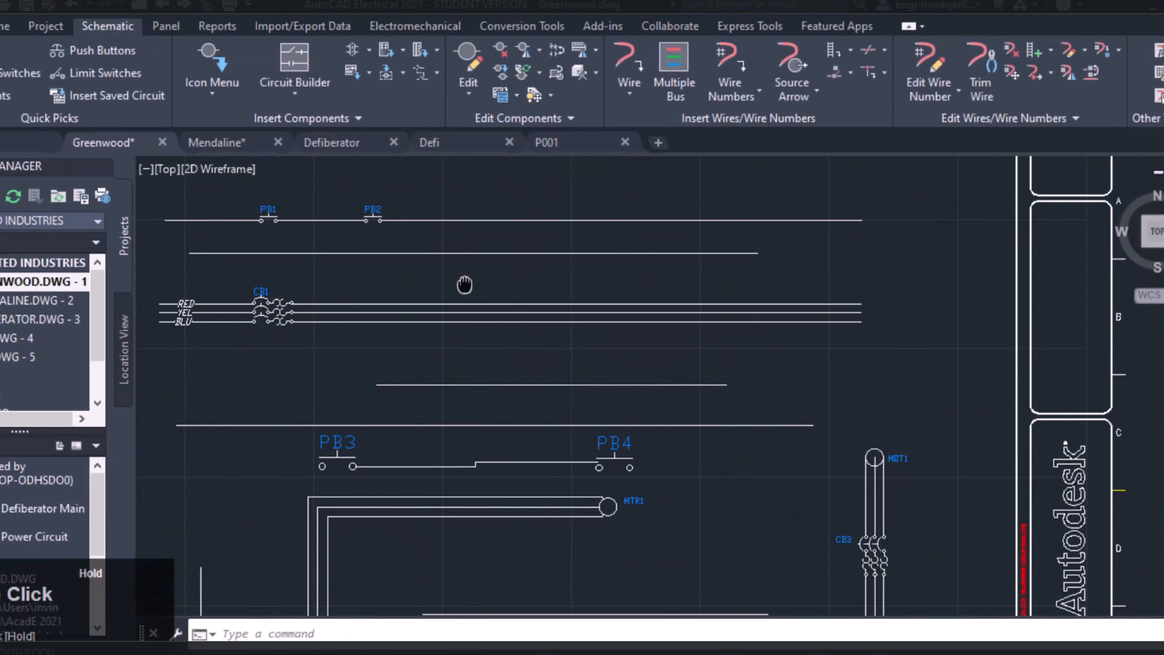